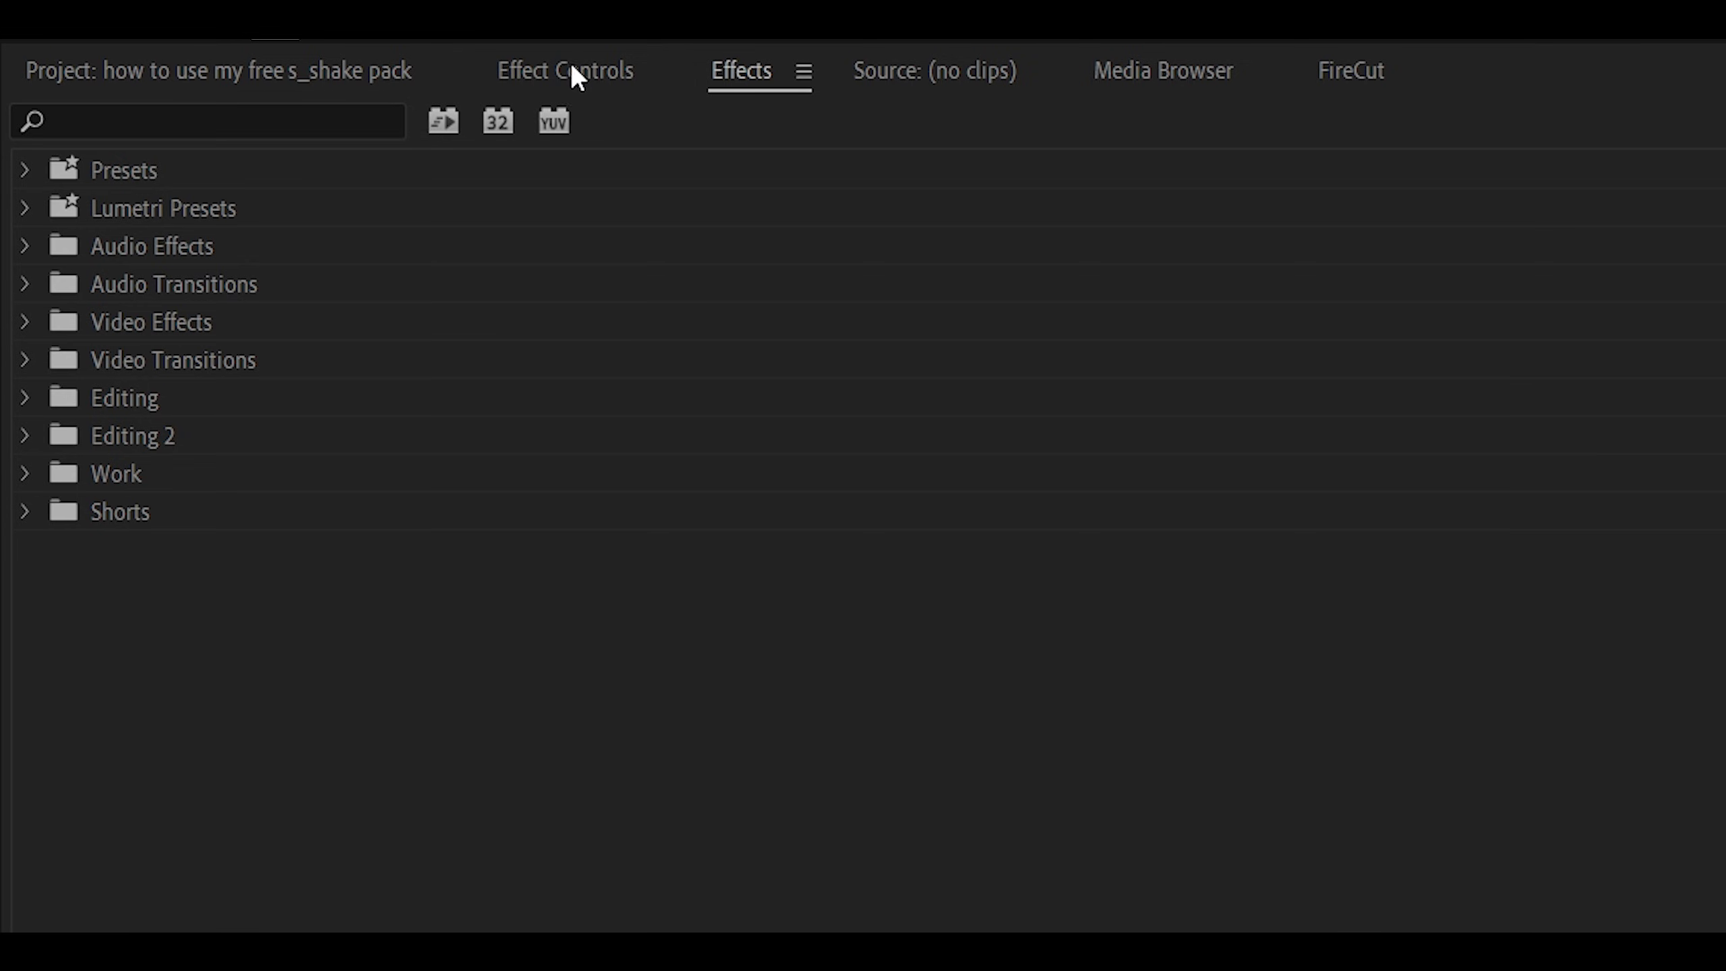
# Import the preset file Enger's Free S_Shake Pack - REMASTERED EDITION.prfpset into the Presets bin
pyautogui.rightClick(122, 171)
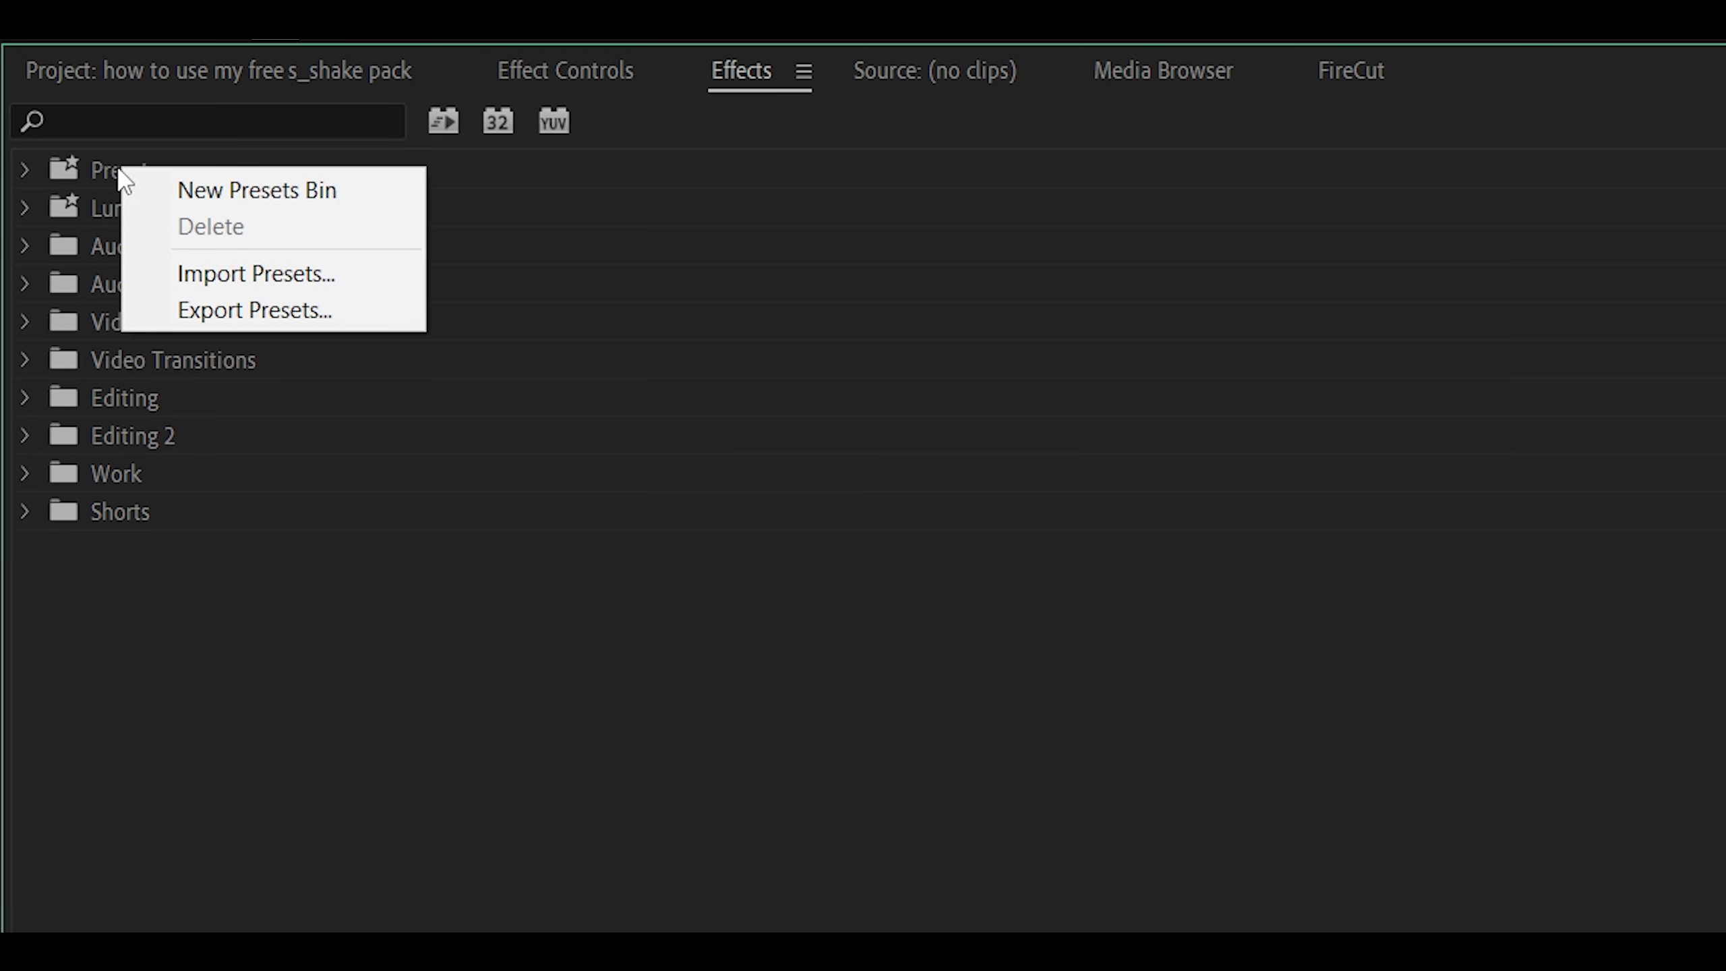
pyautogui.click(233, 275)
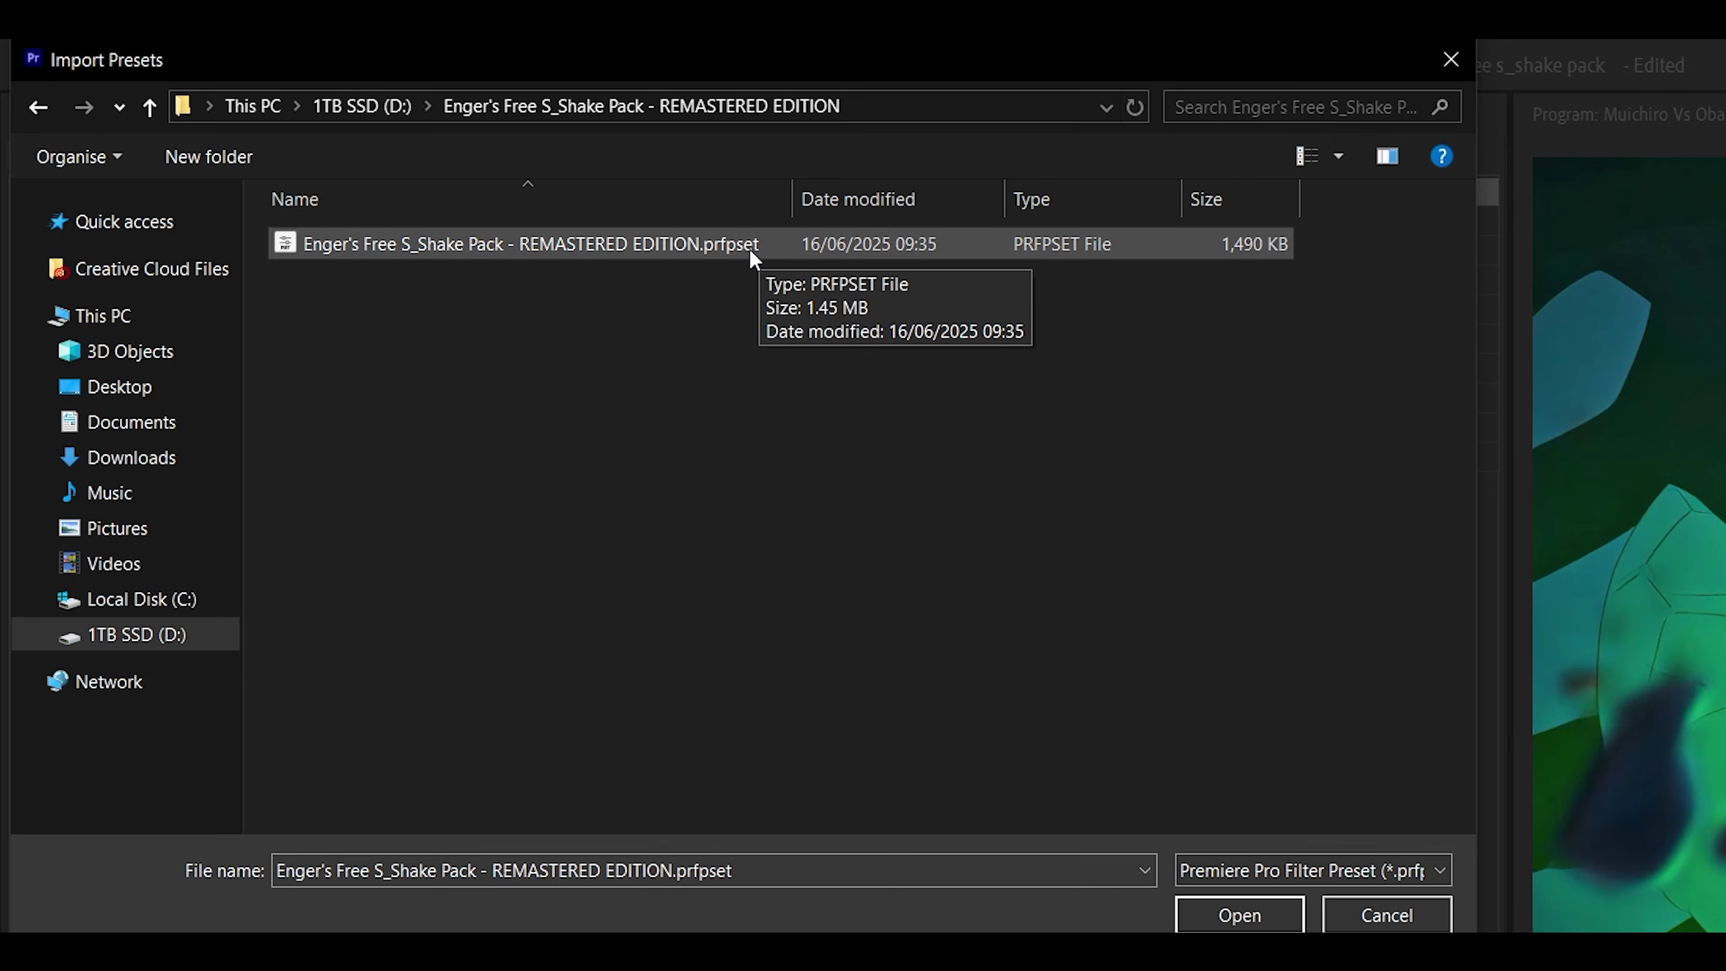
pyautogui.click(718, 248)
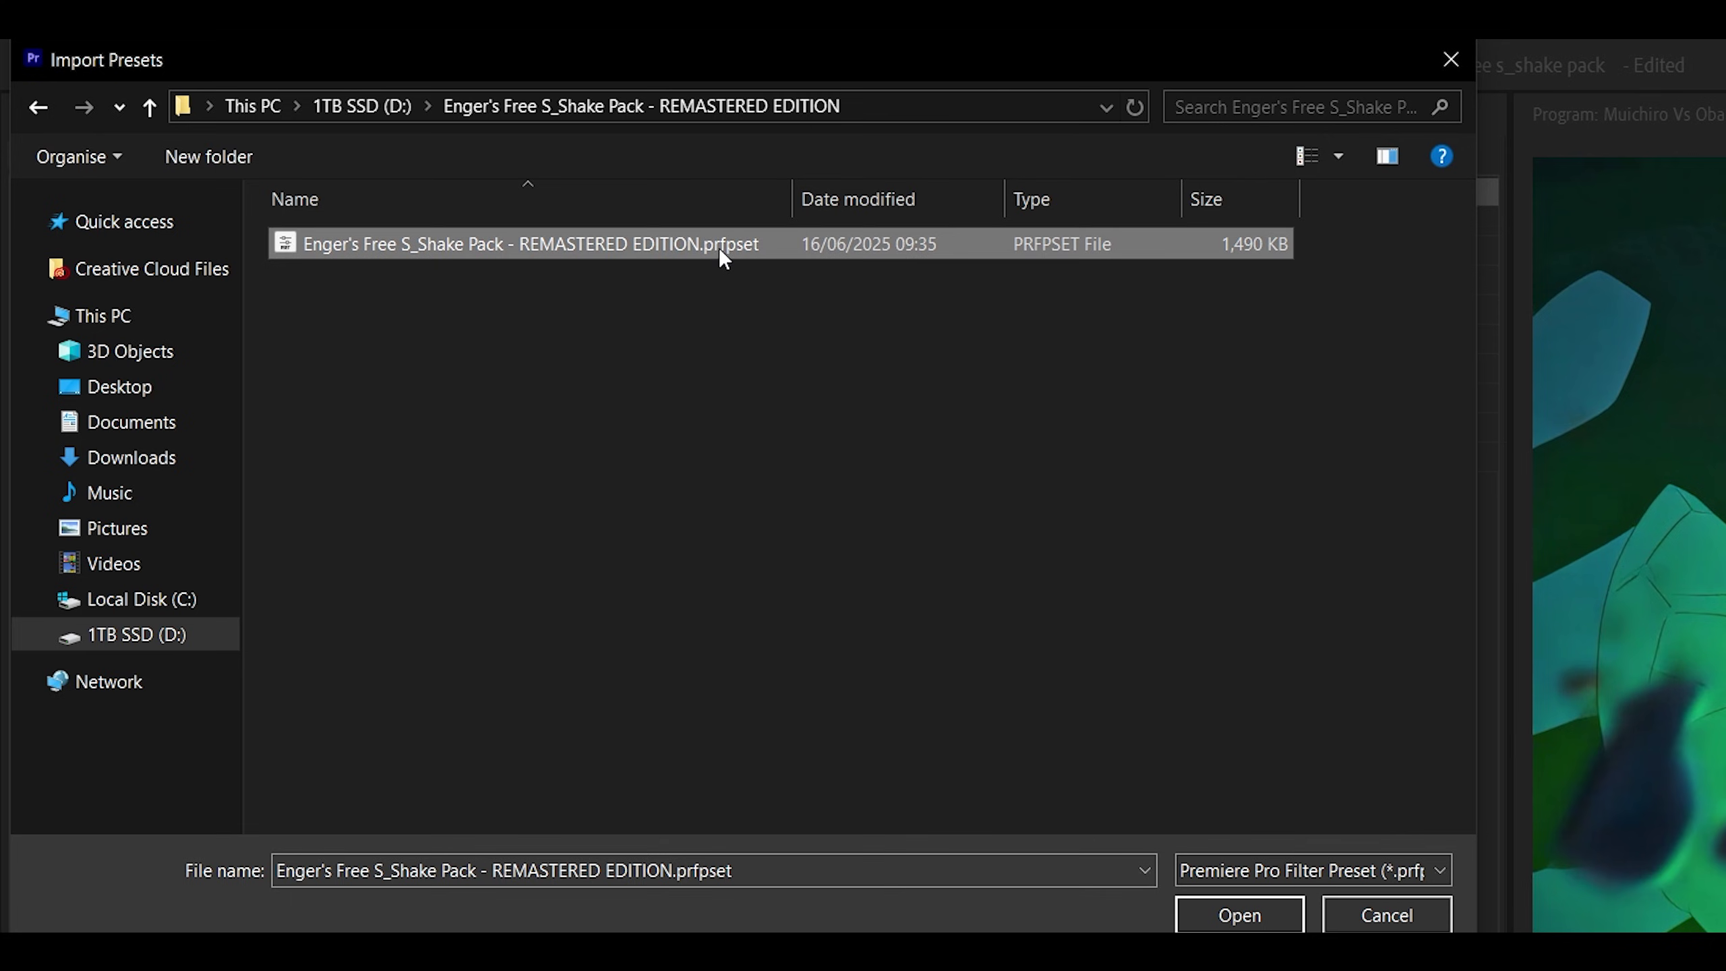
pyautogui.click(1238, 918)
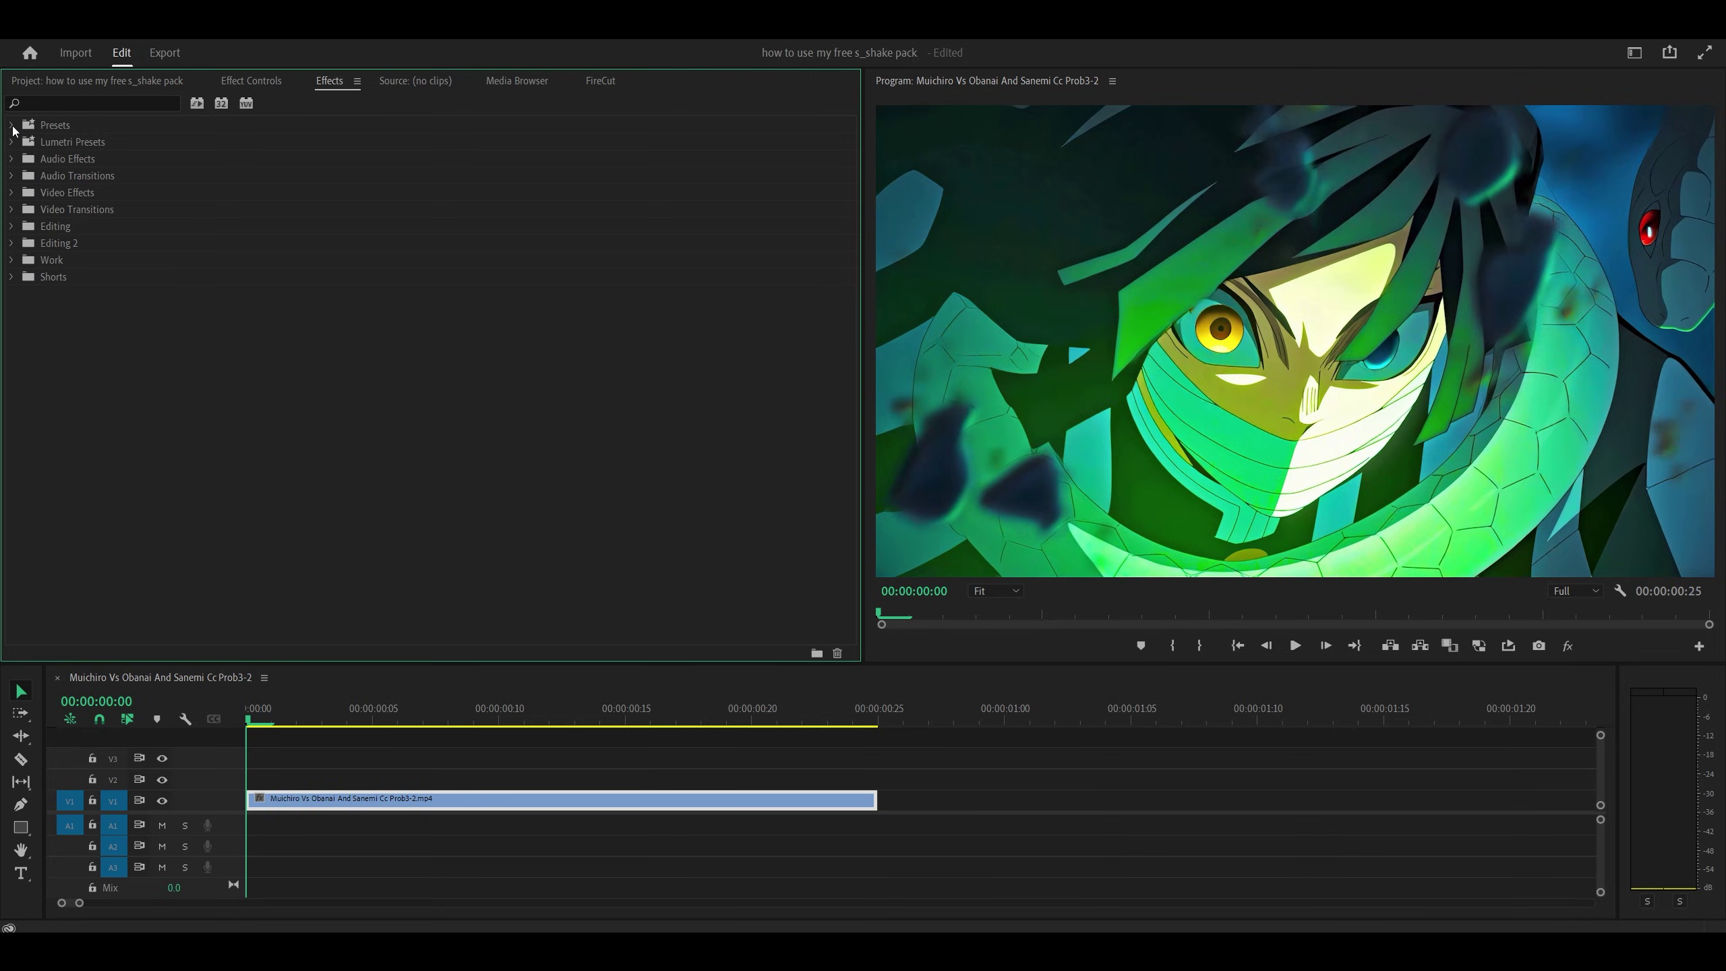
# Examine the imported S_Shake pack's subfolders, from FLASHES AND SCALES through the Tilt, Twitch, X, Y and Z Shakes
pyautogui.click(11, 126)
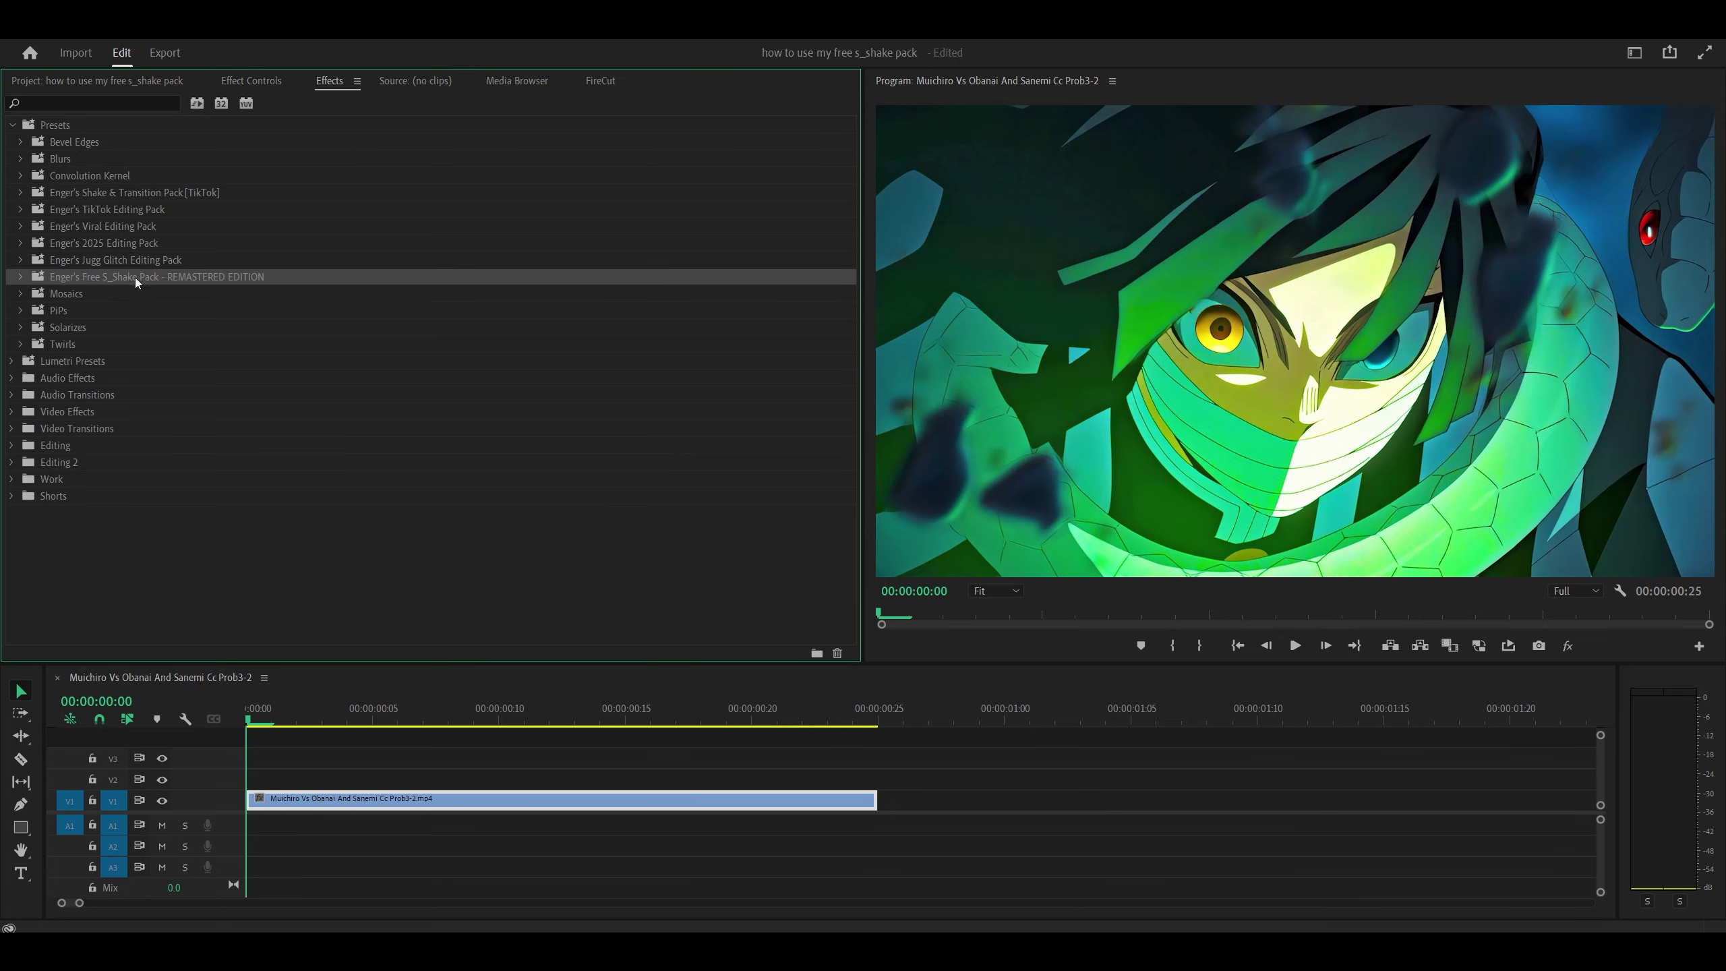
pyautogui.click(21, 277)
pyautogui.click(75, 292)
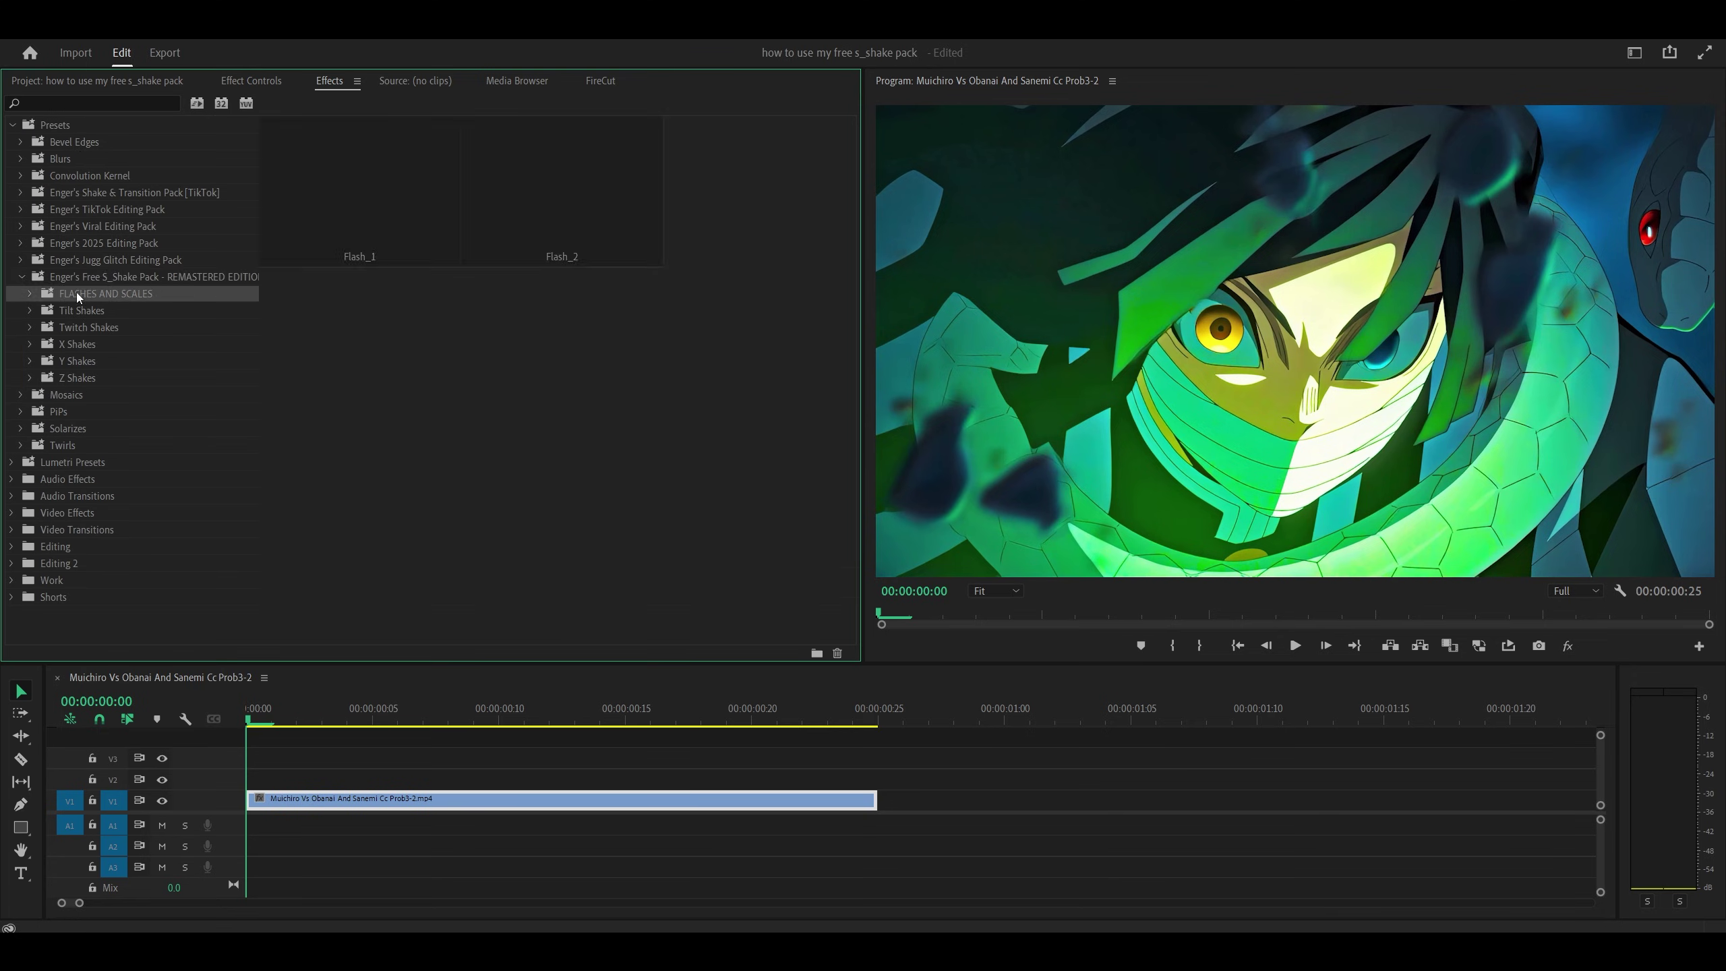
pyautogui.click(95, 310)
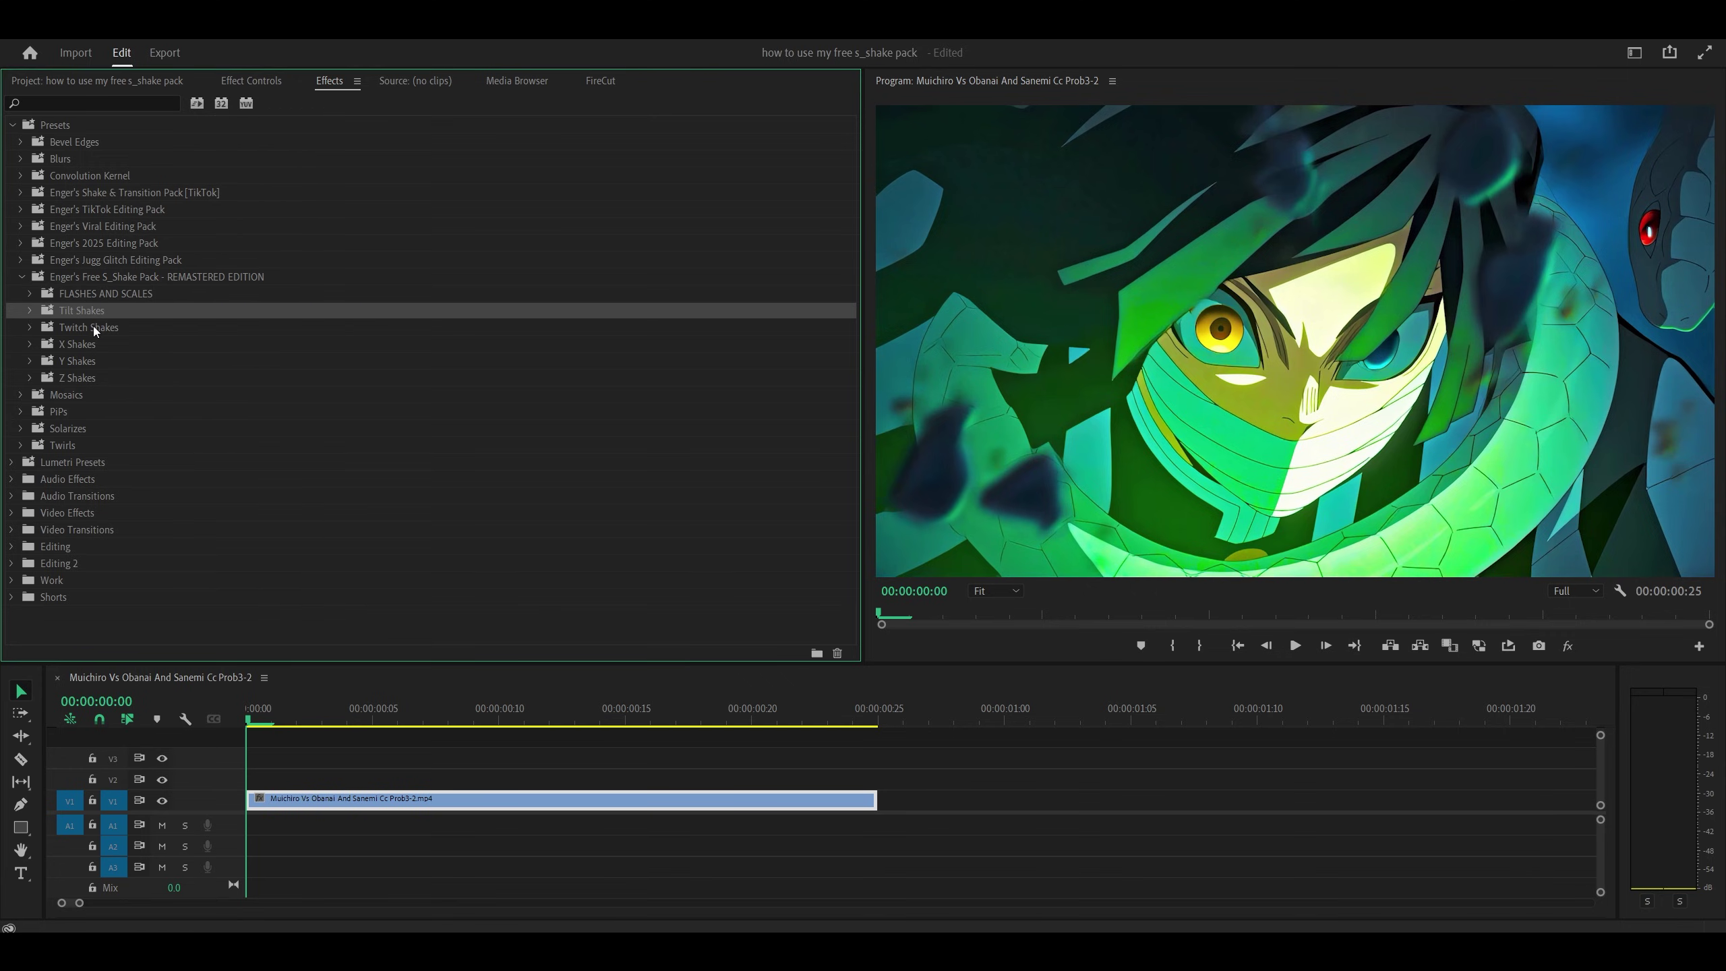
pyautogui.click(93, 327)
pyautogui.click(86, 344)
pyautogui.click(76, 360)
pyautogui.click(81, 378)
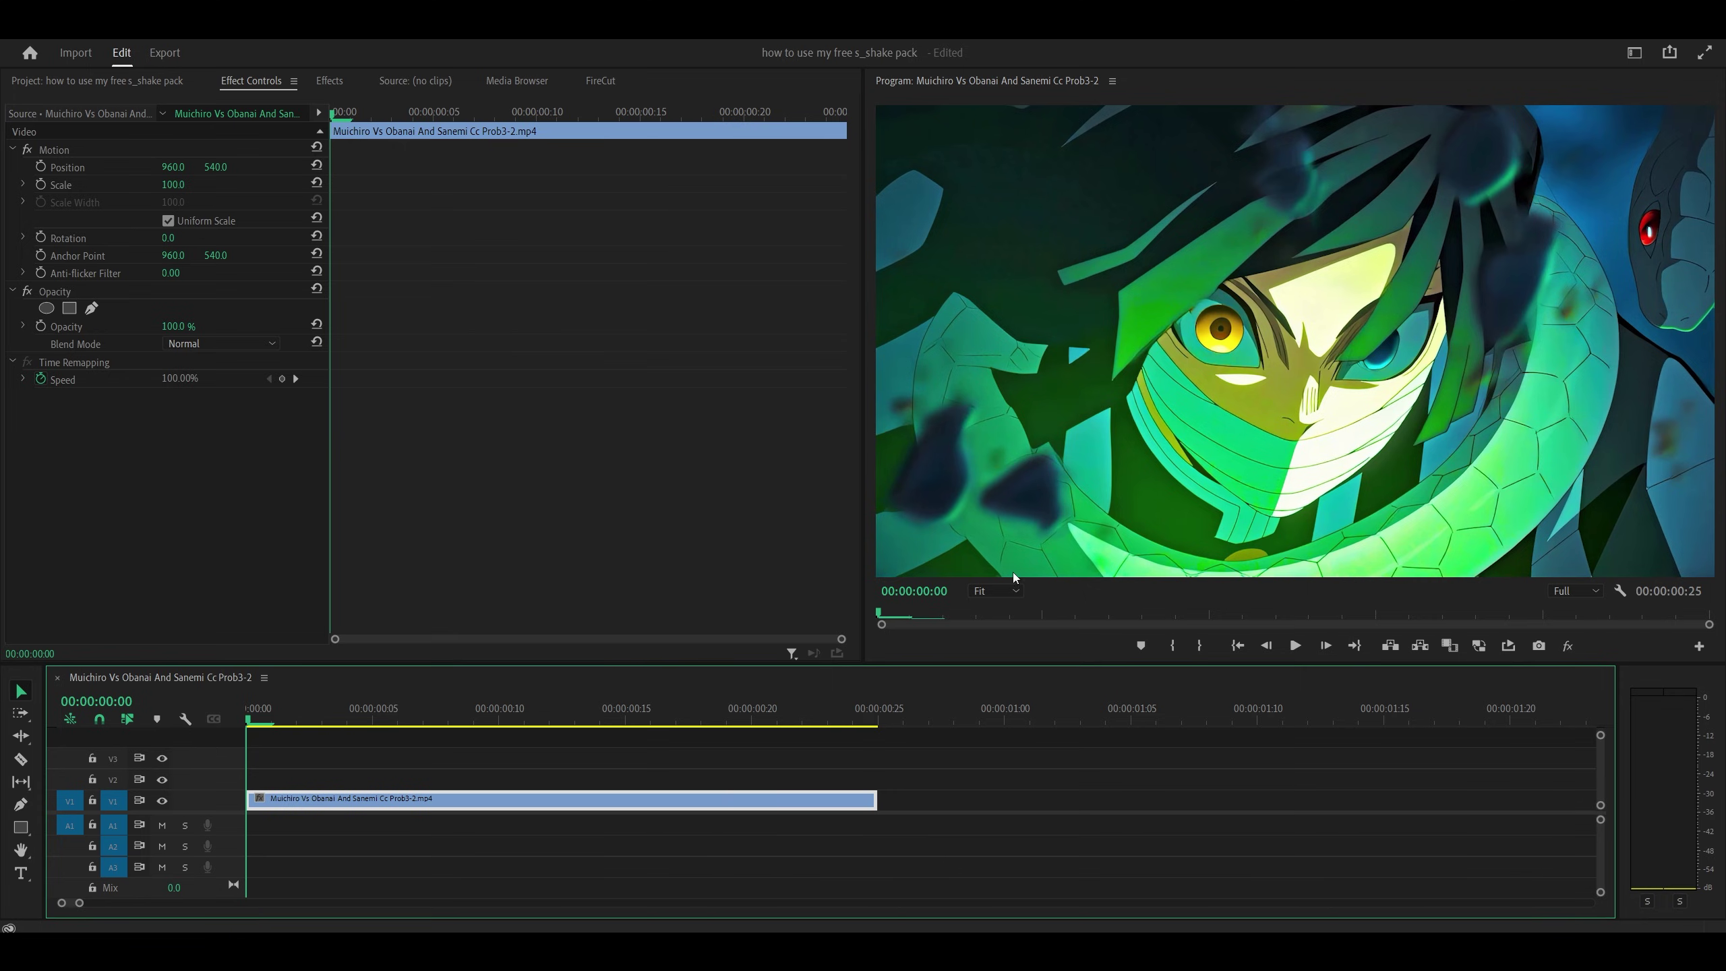
# Try a scale of 99.5 on the clip, then undo the scale change
pyautogui.click(74, 152)
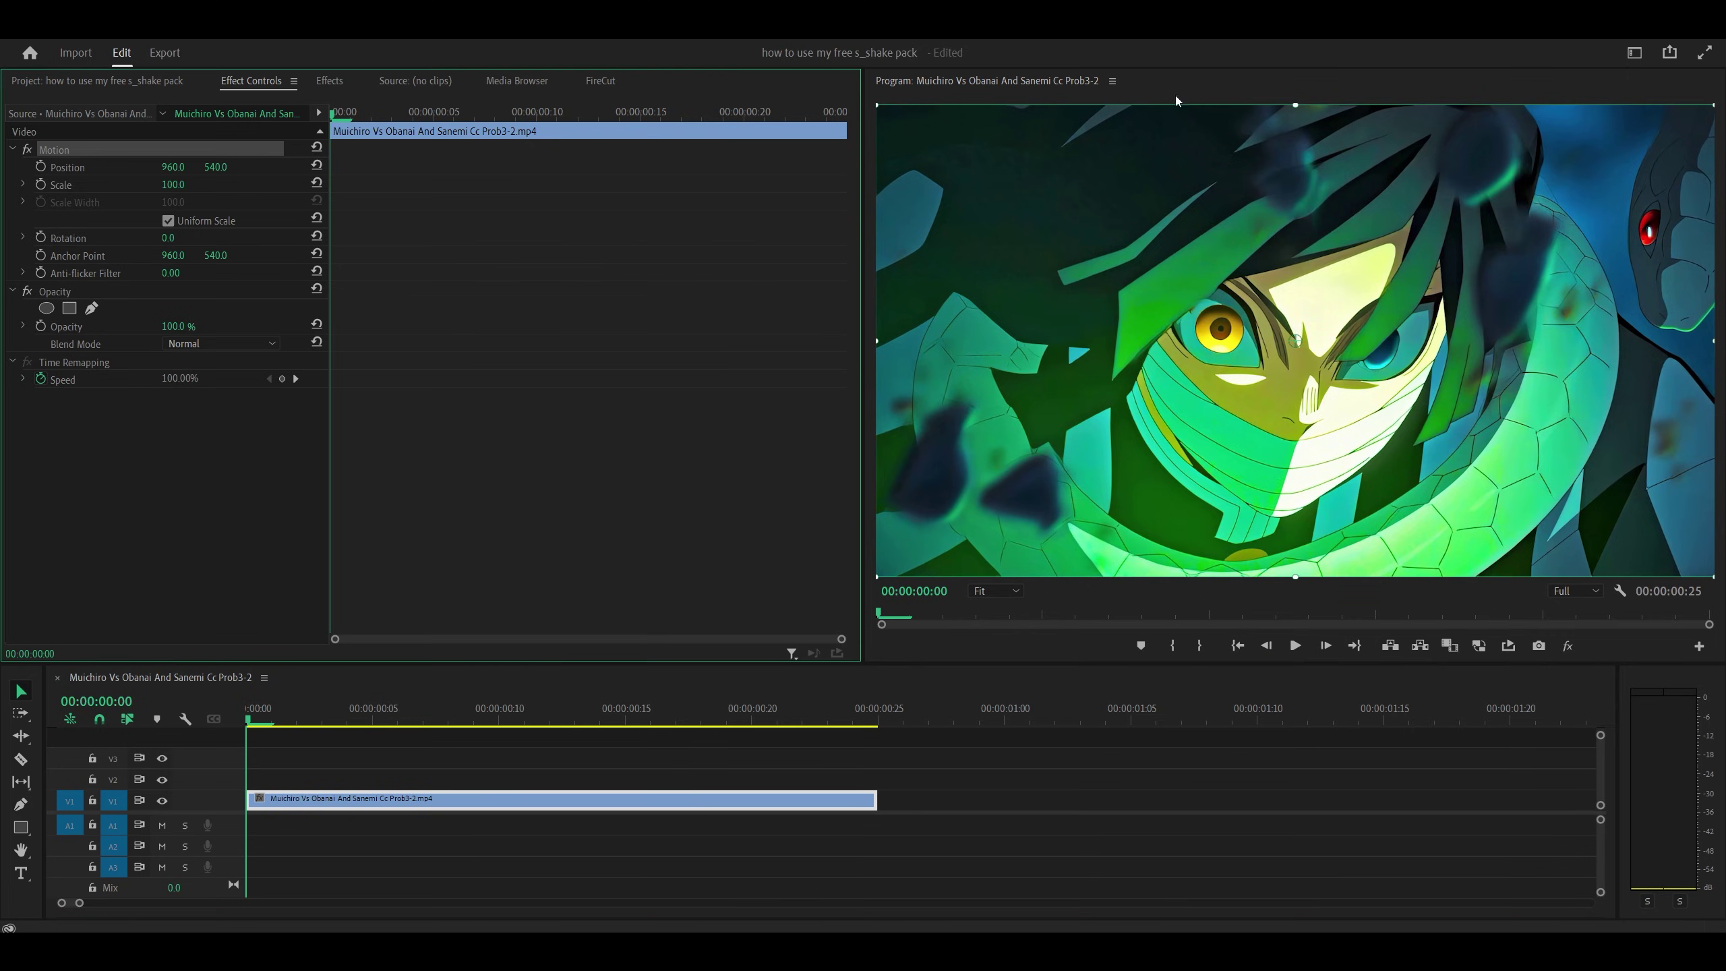
pyautogui.click(184, 183)
pyautogui.write('99.5')
pyautogui.press('Return')
pyautogui.click(1072, 784)
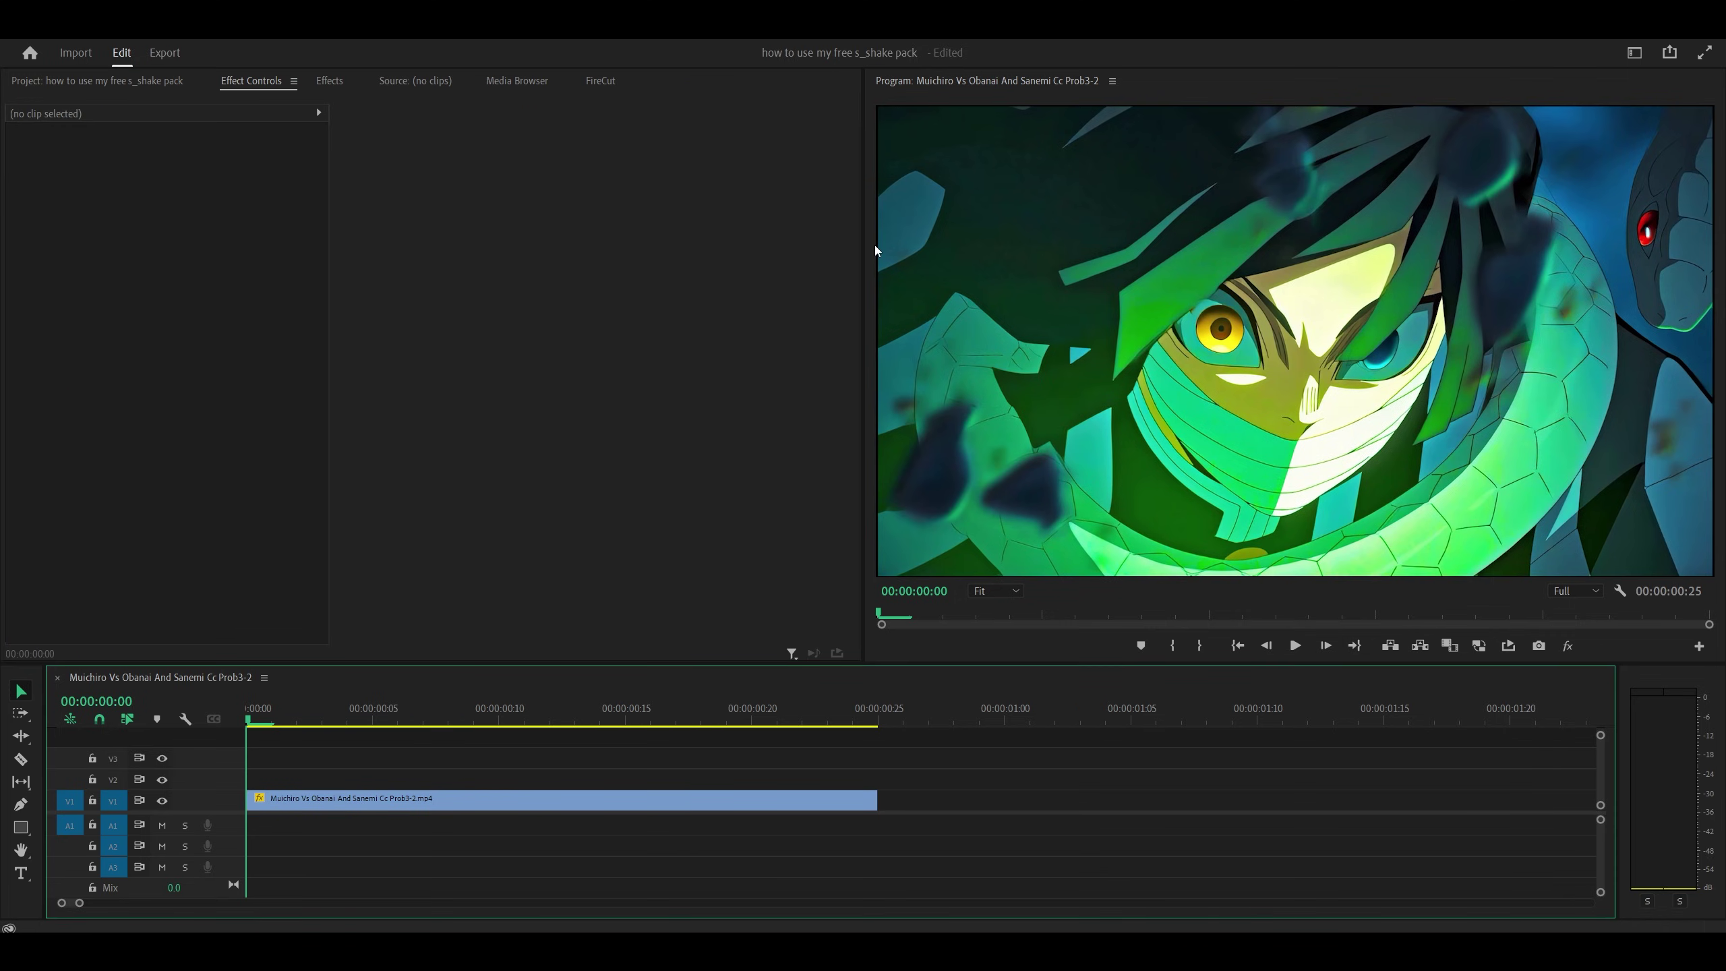
pyautogui.click(683, 799)
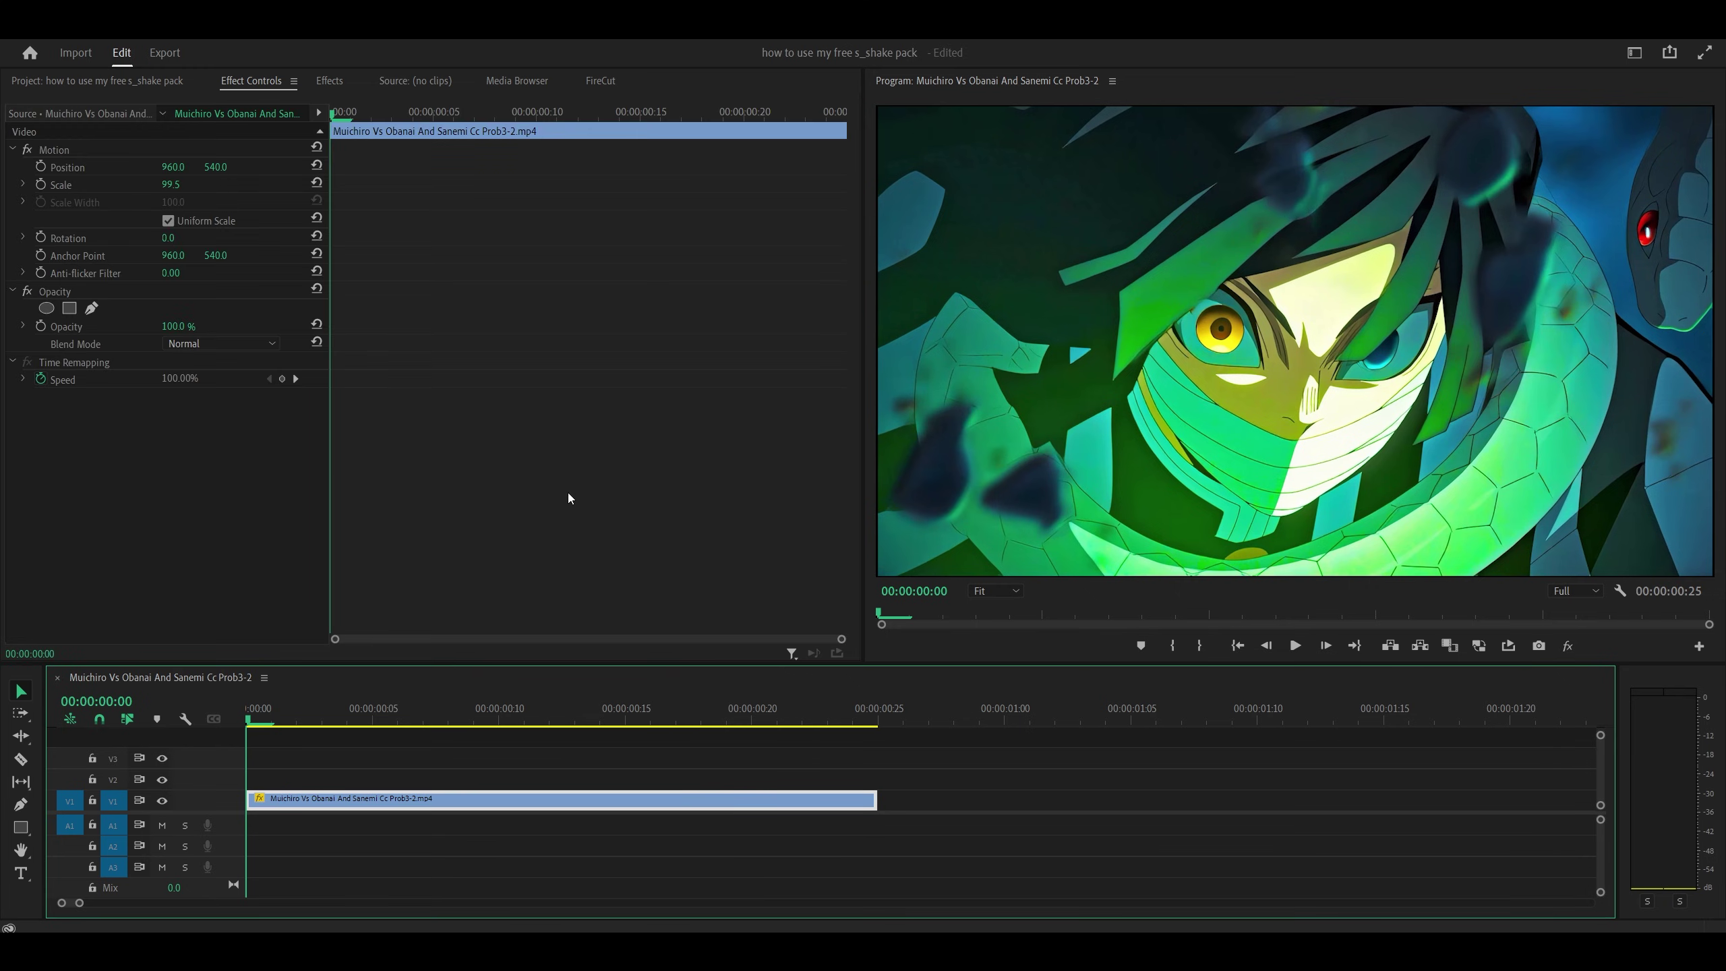
pyautogui.hotkey('ctrl', 'z')
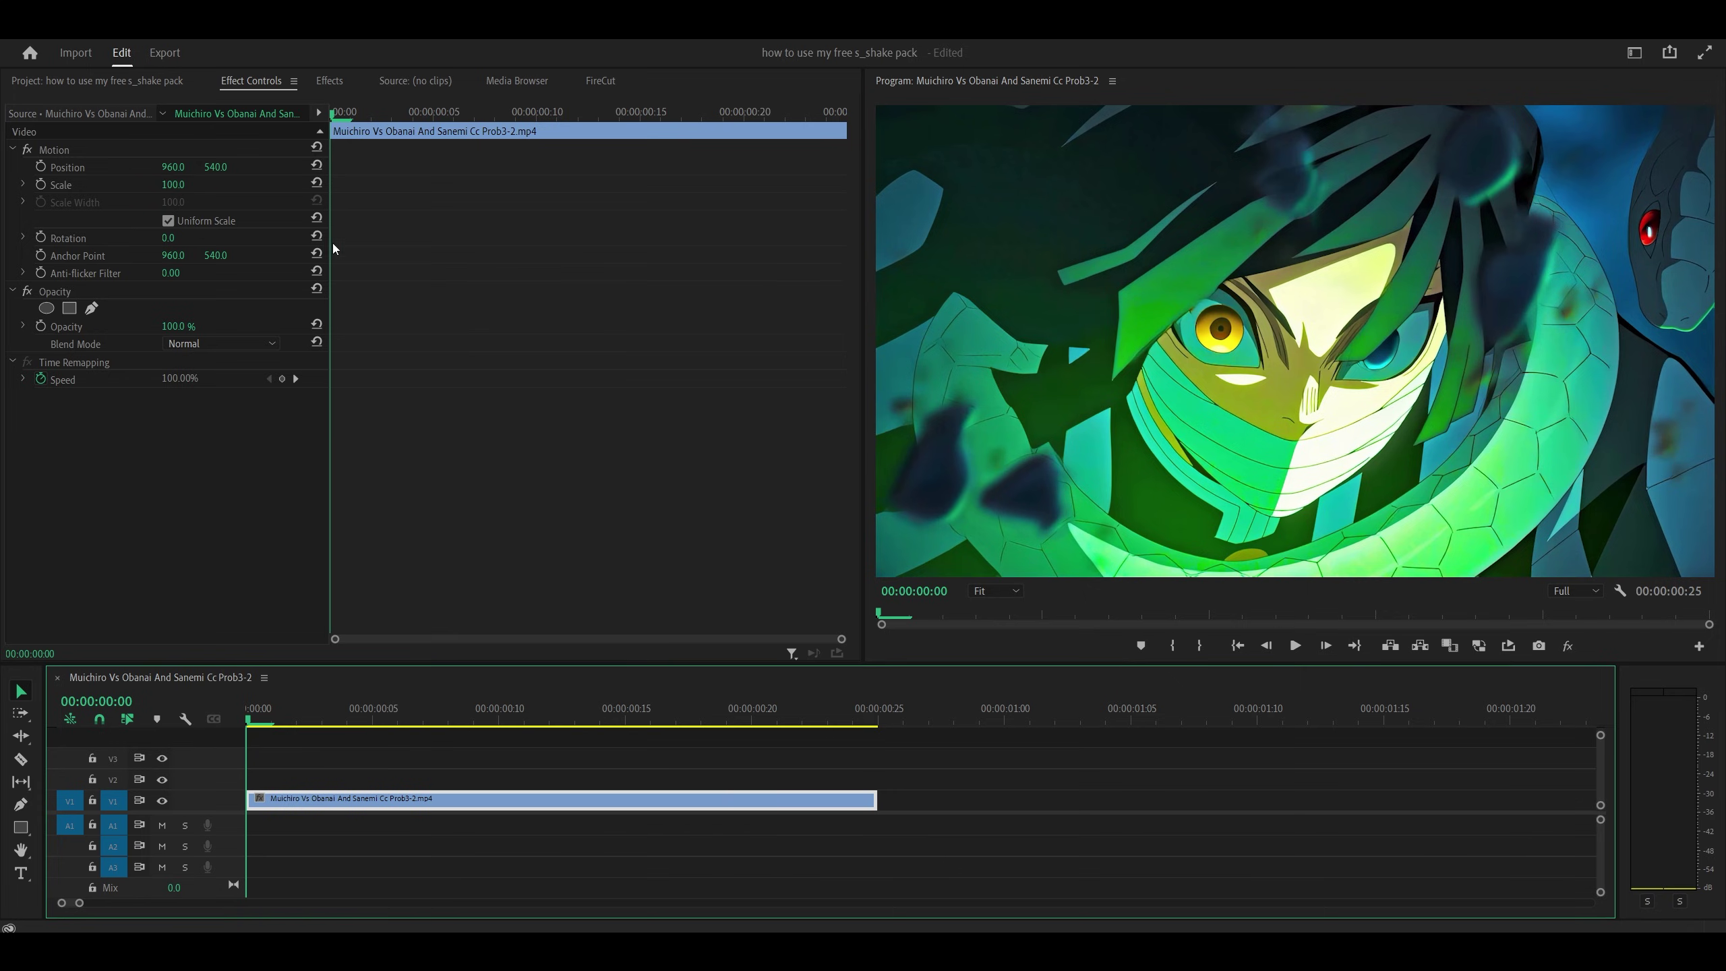
# Set the clip's scale to 100.5
pyautogui.click(197, 184)
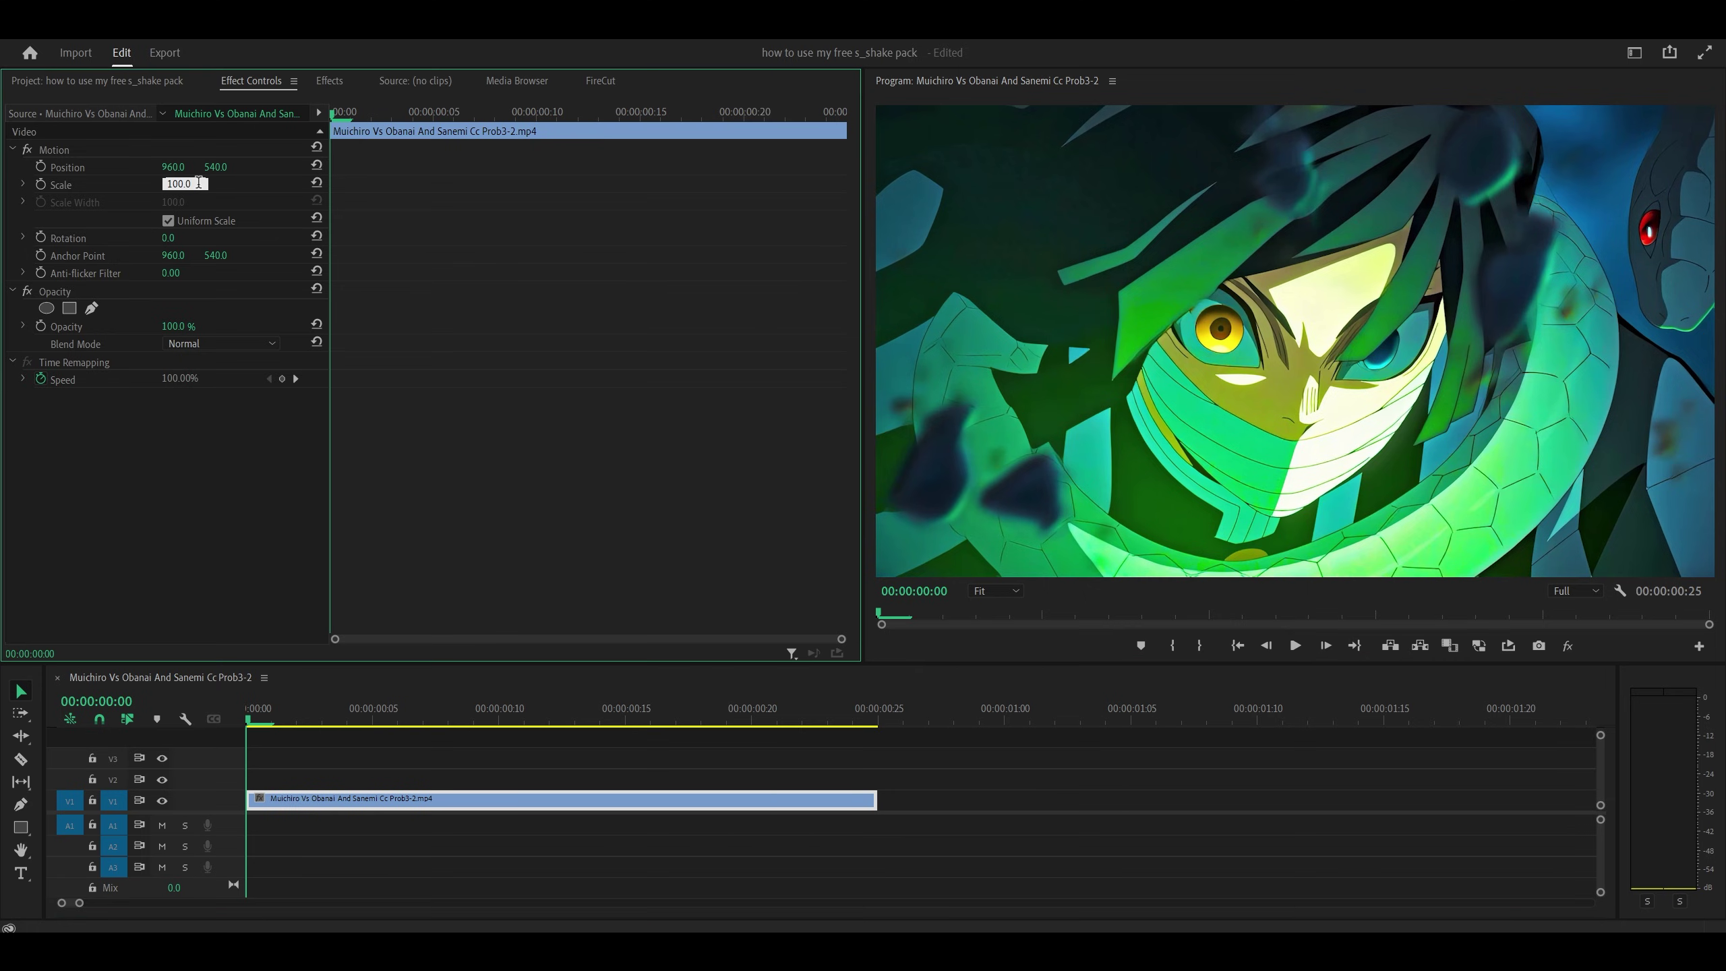
pyautogui.write('100.5')
pyautogui.press('Return')
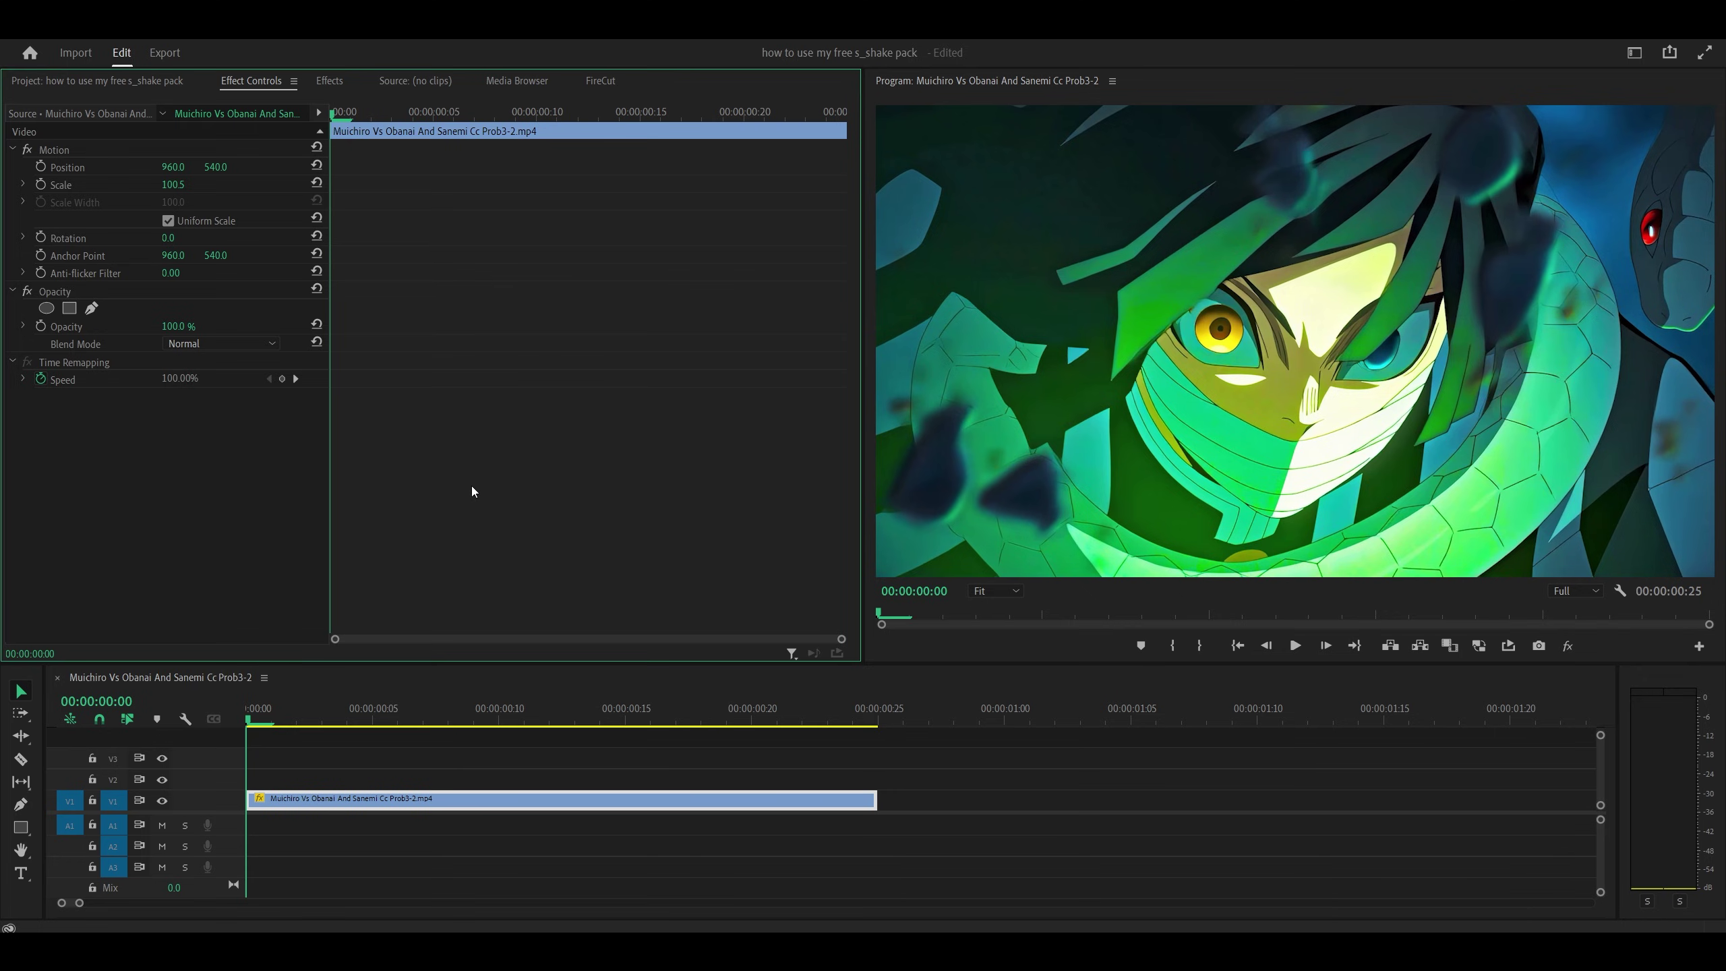
# Nest the scaled clip on track V1, keeping the default nested sequence name
pyautogui.rightClick(479, 807)
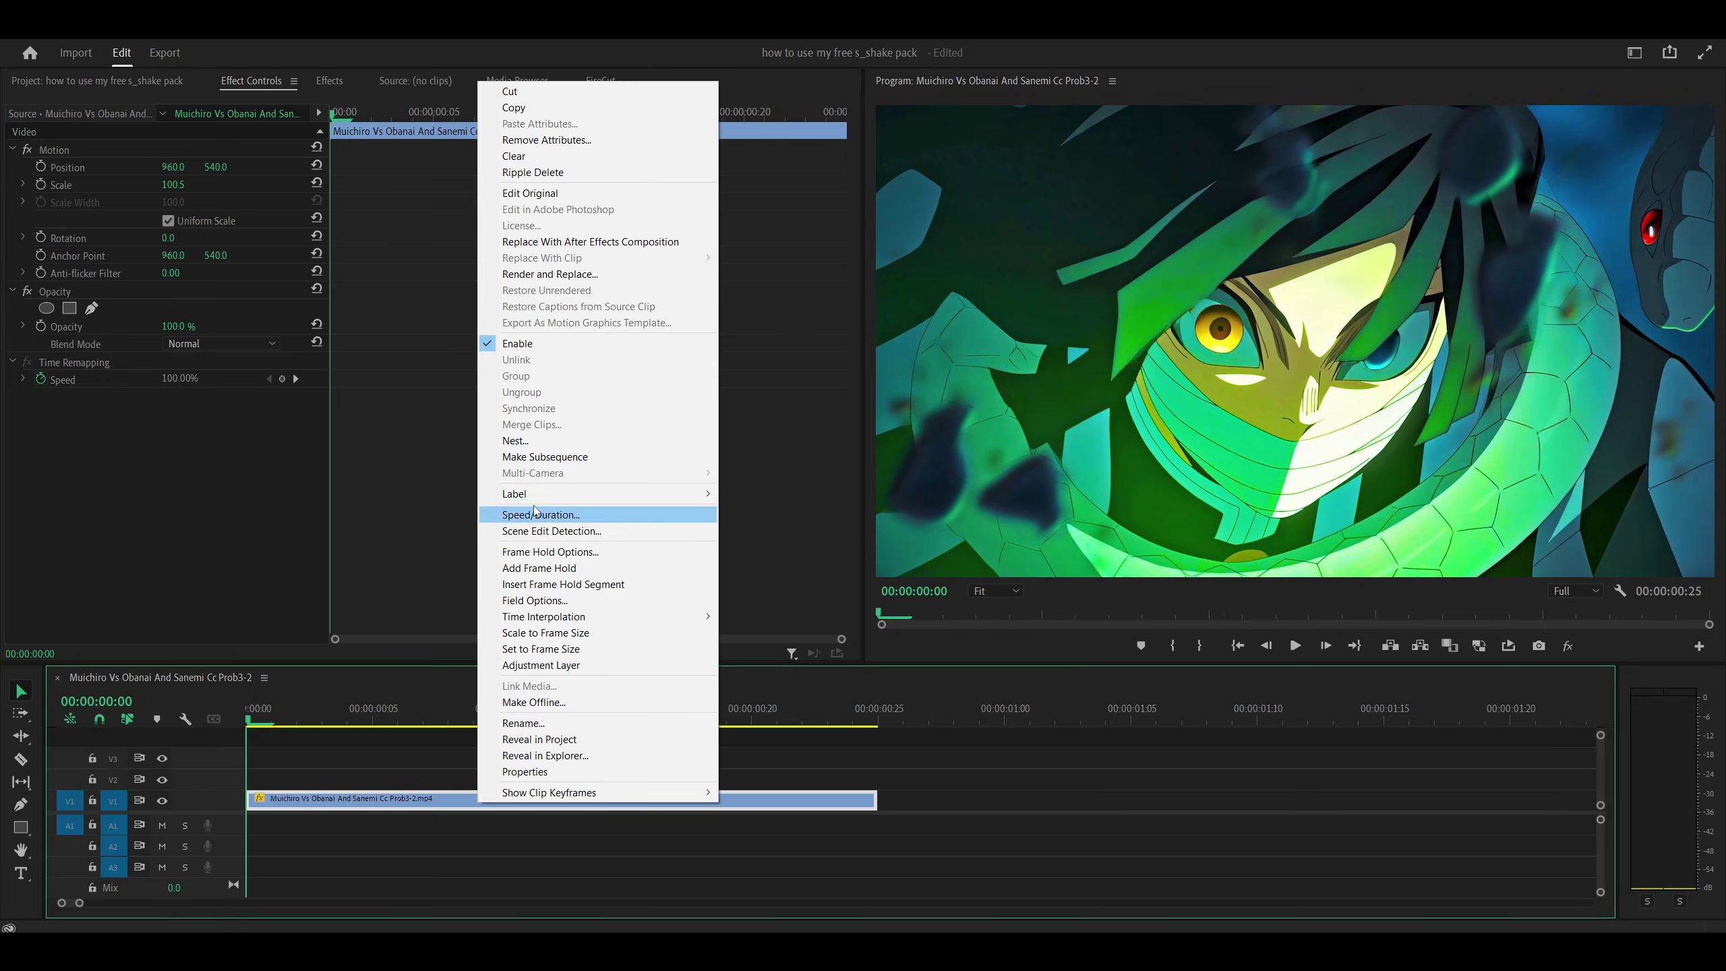
pyautogui.click(533, 449)
pyautogui.click(822, 491)
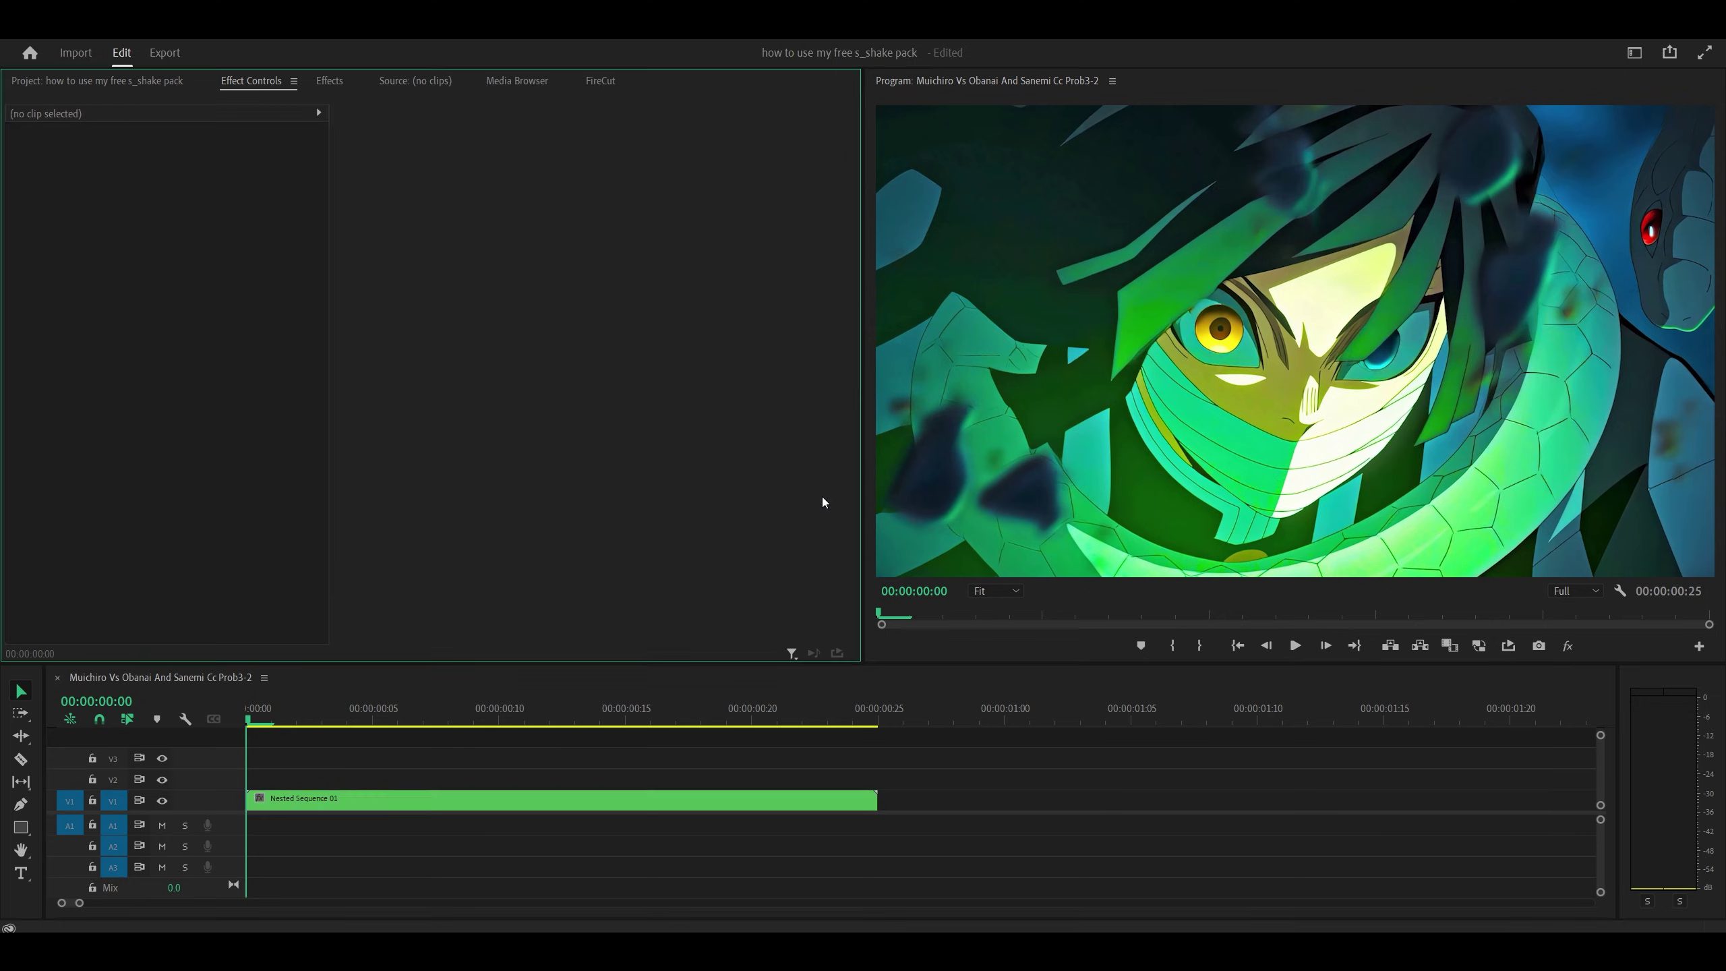
# Try the Twitch_Shake_1 preset directly on the nested sequence, preview the playback, and undo the preset
pyautogui.click(326, 82)
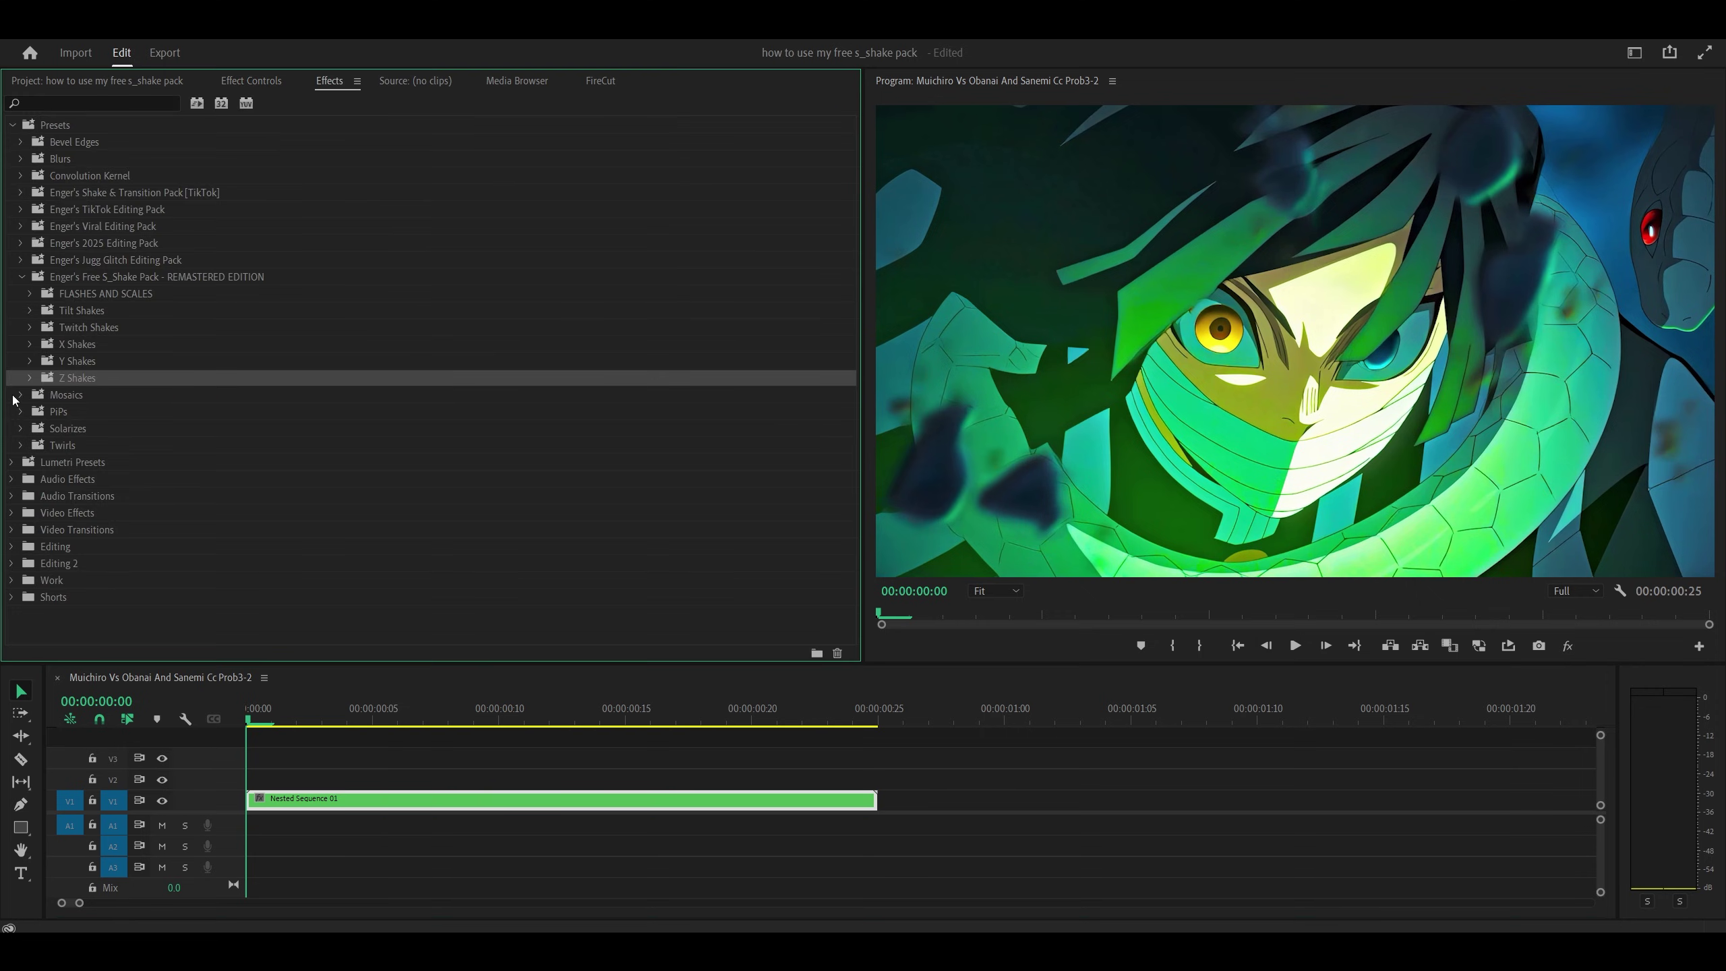
pyautogui.click(29, 328)
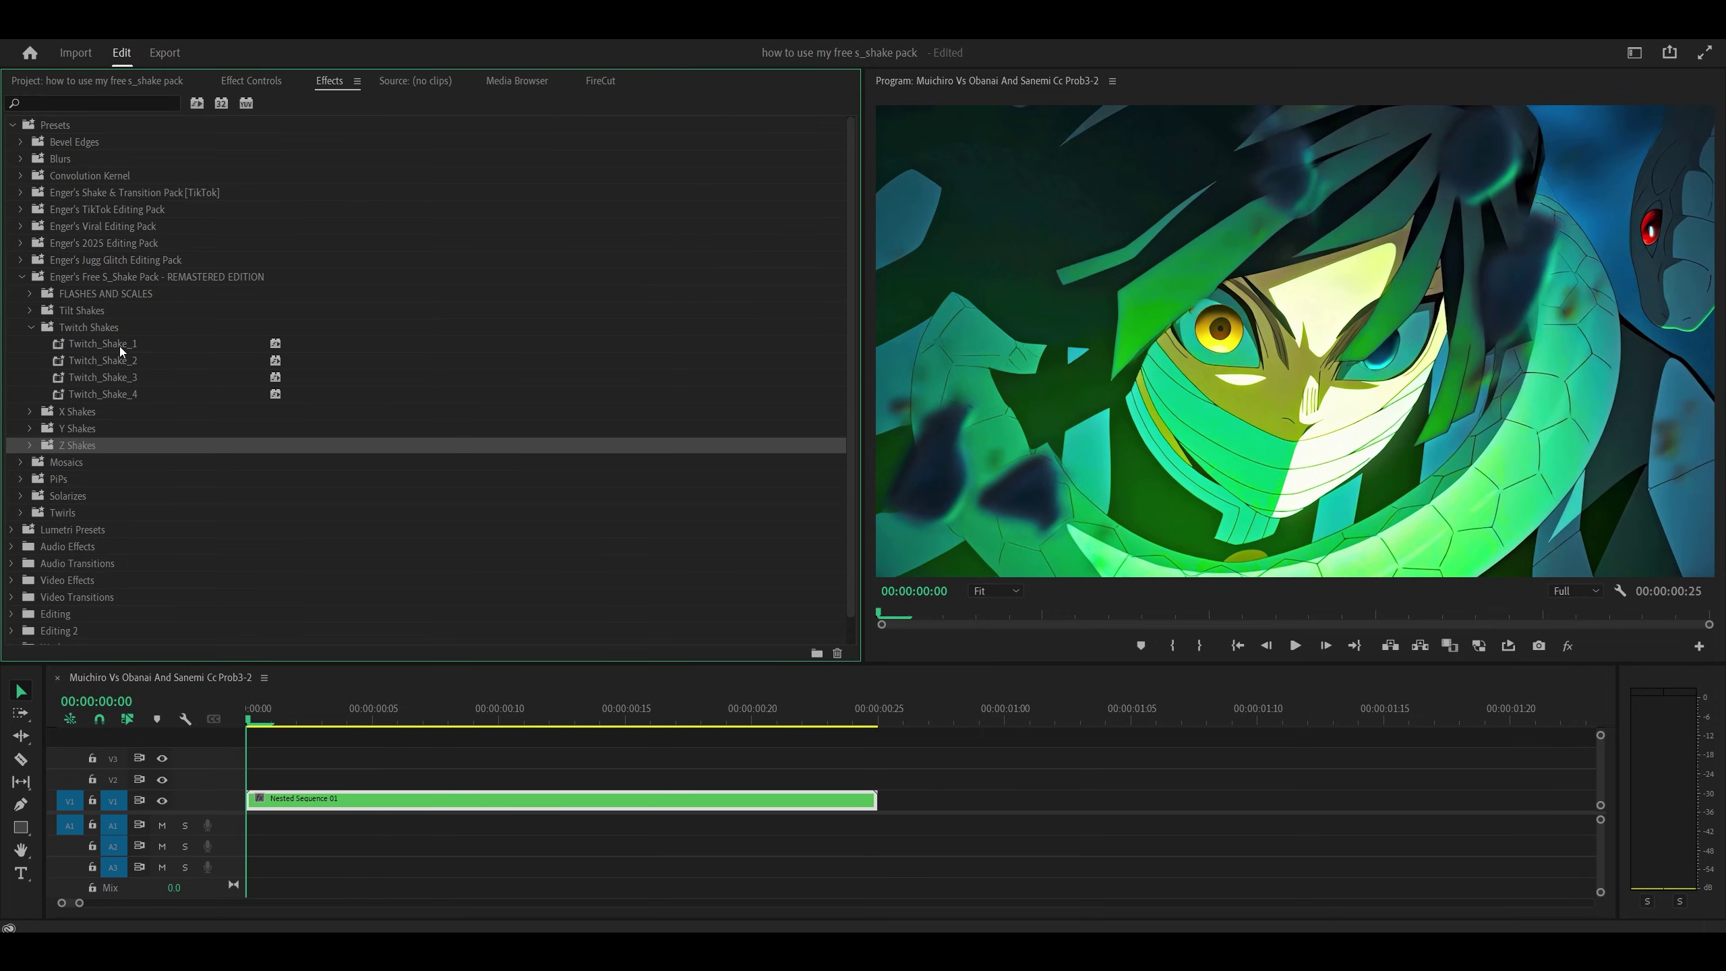
pyautogui.moveTo(119, 345); pyautogui.dragTo(297, 797)
pyautogui.press('space')
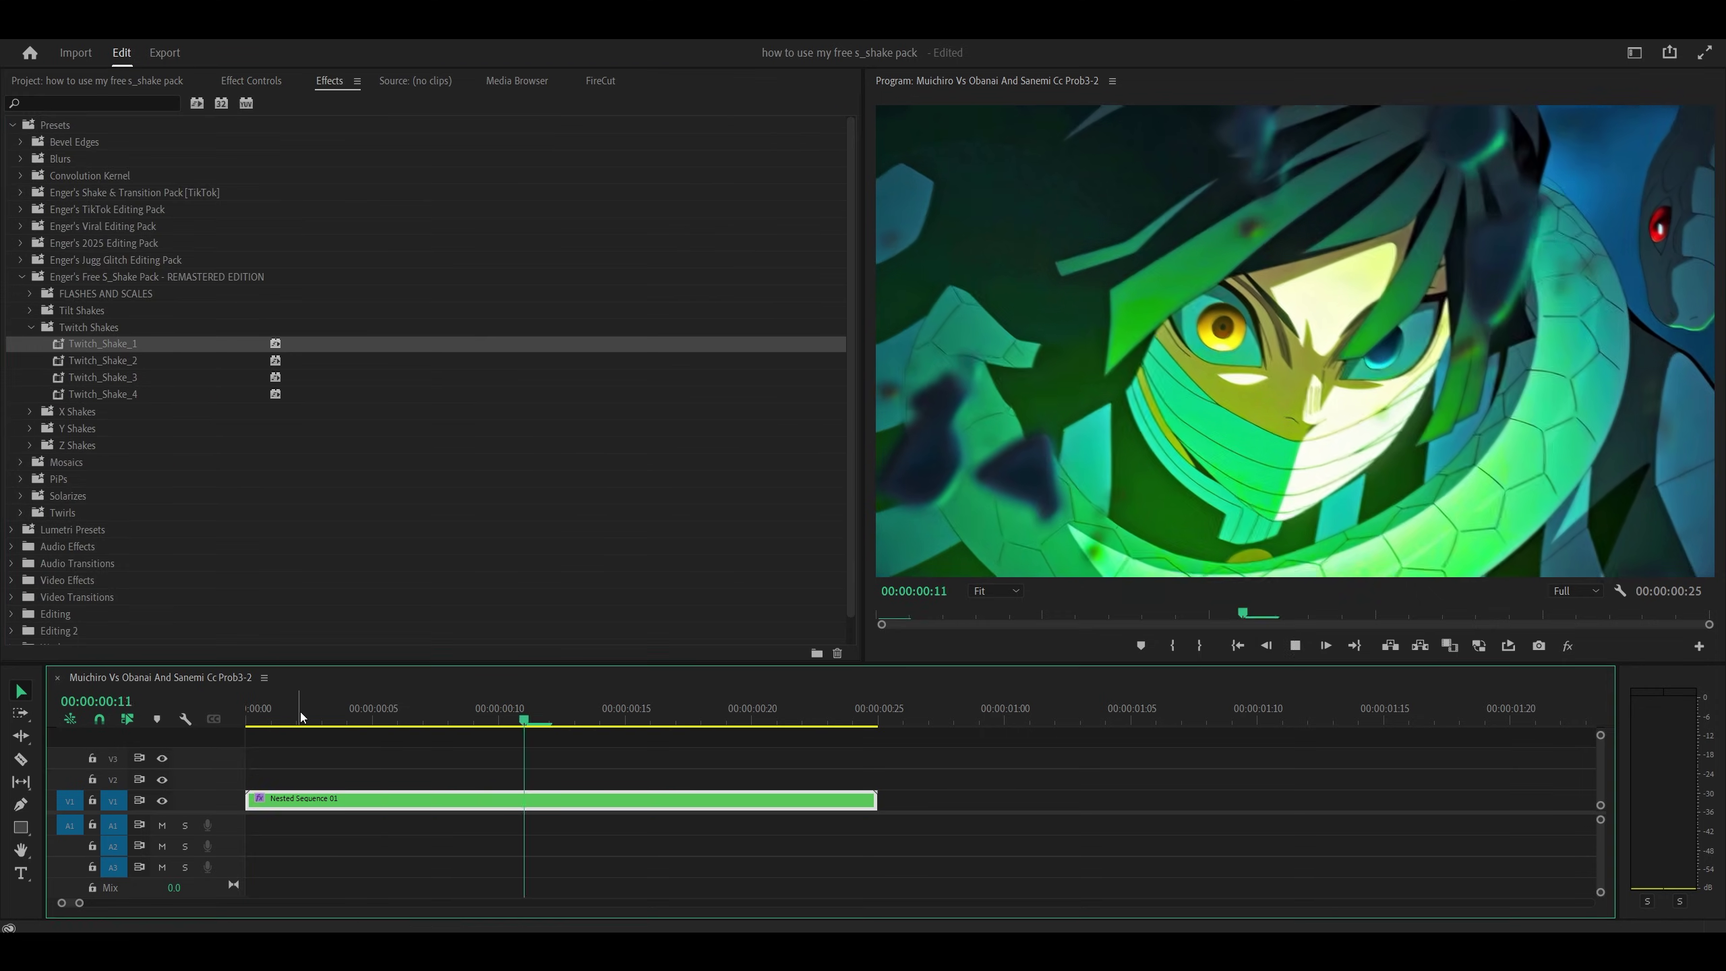
pyautogui.press('space')
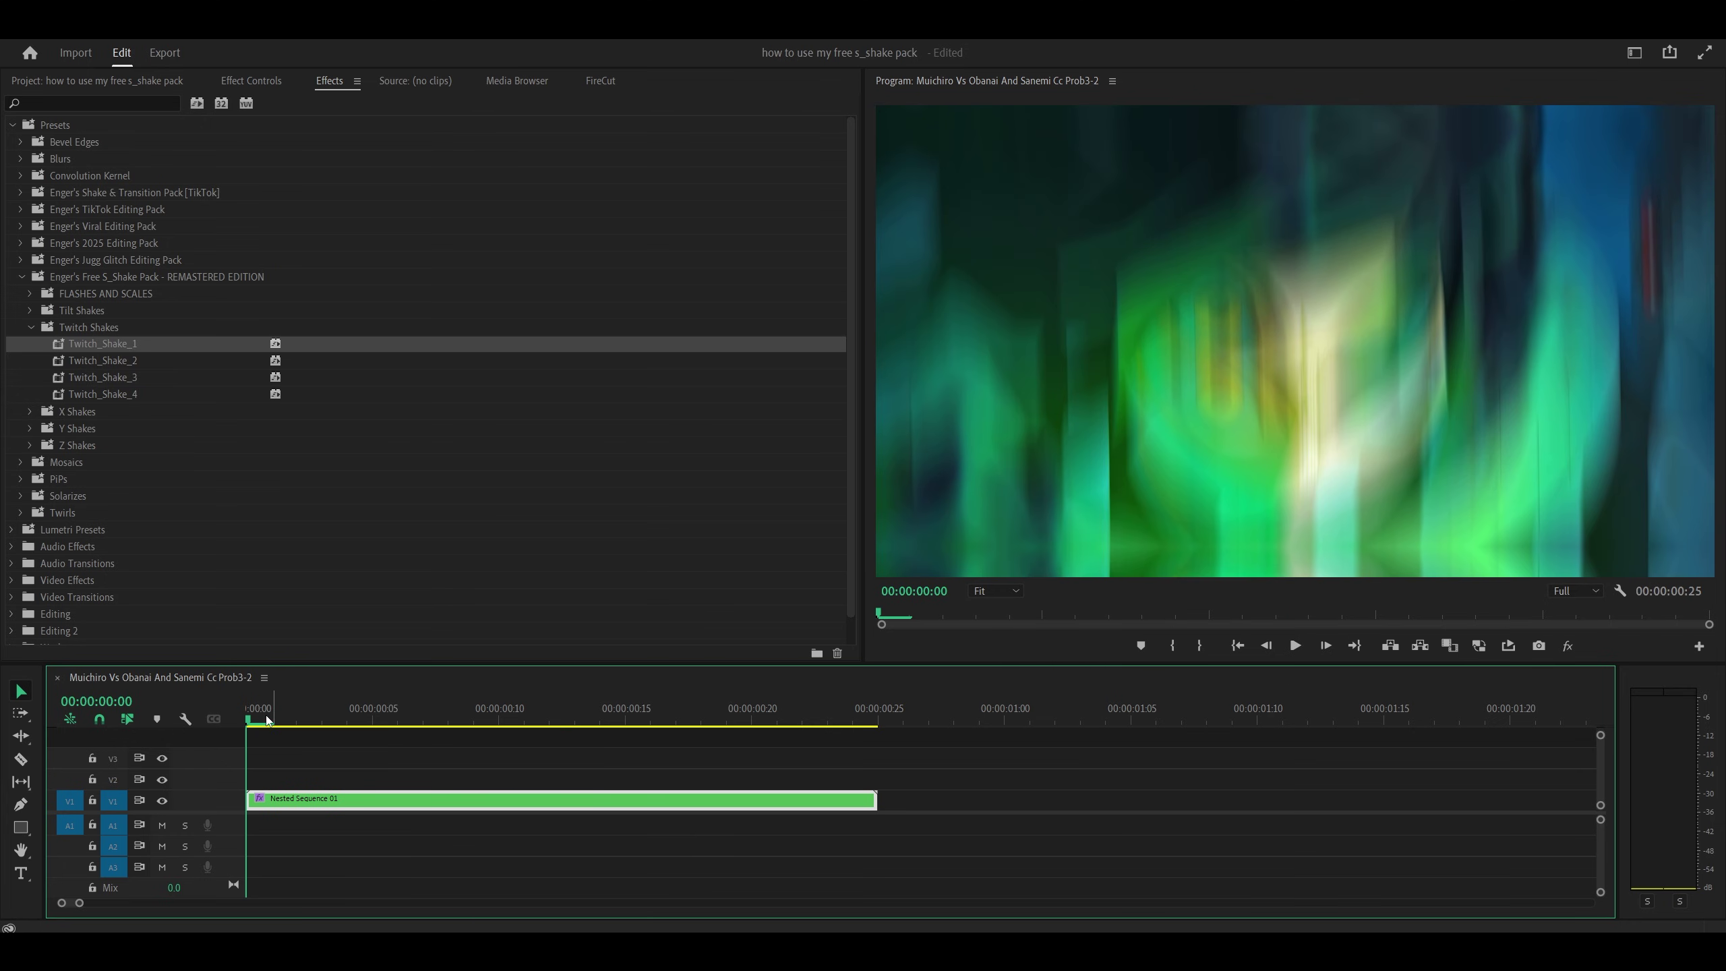
pyautogui.hotkey('ctrl', 'z')
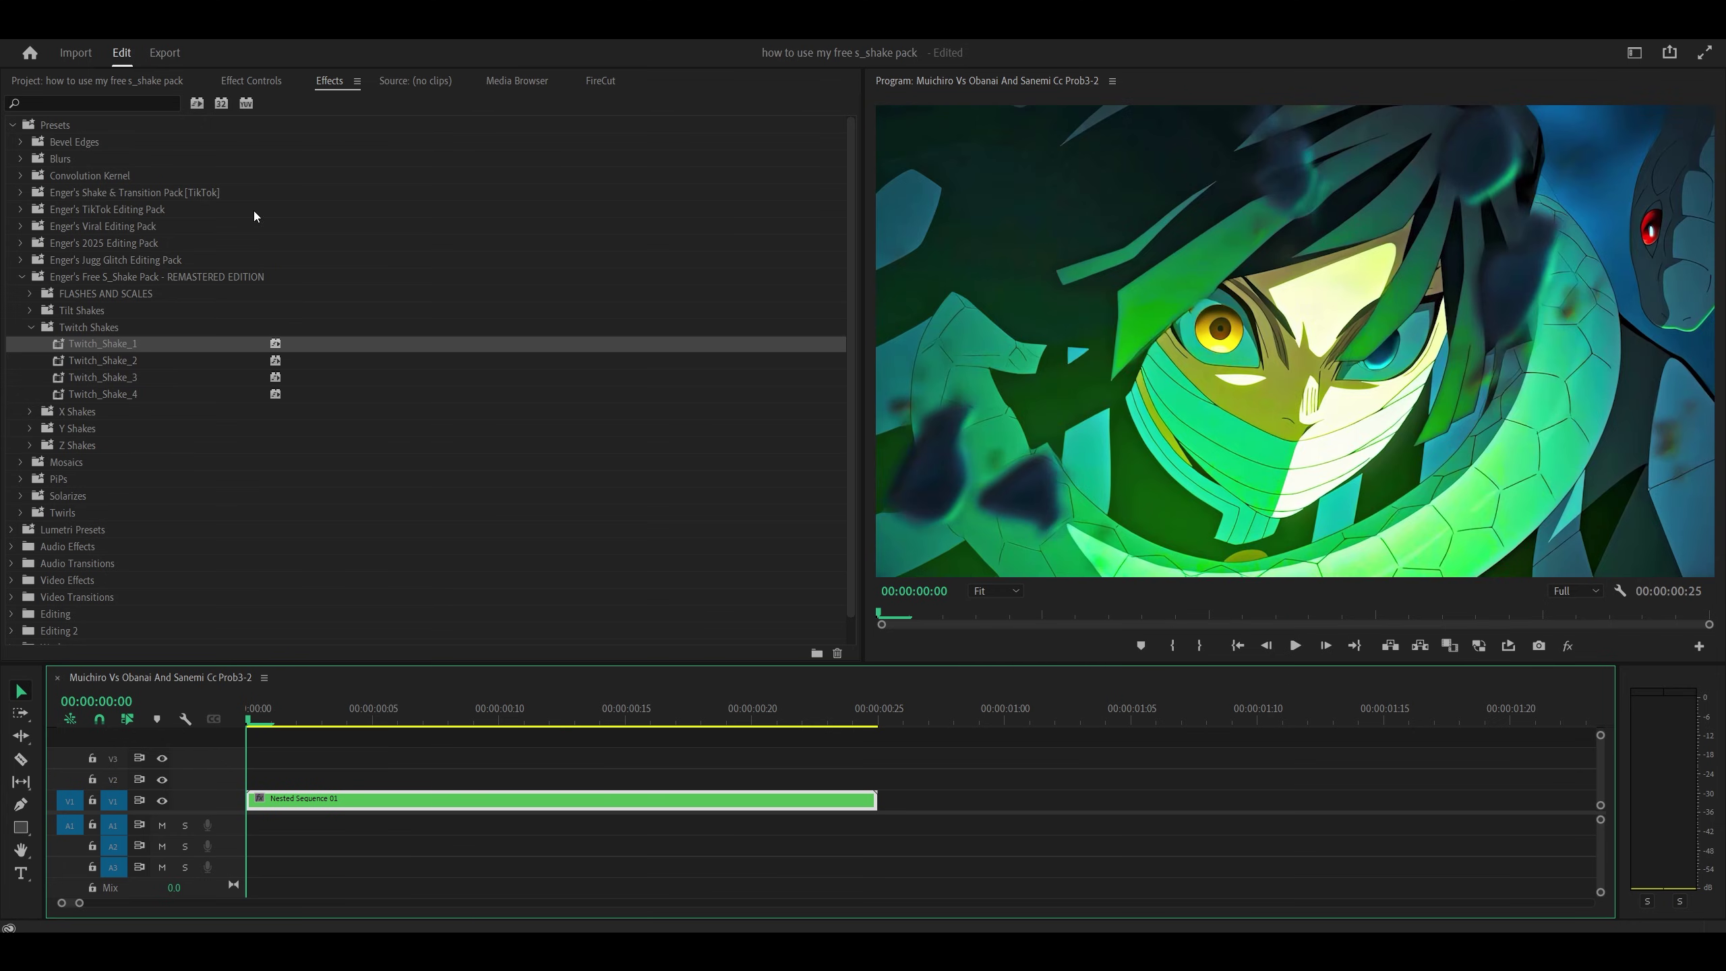
# Create an adjustment layer and place it on track V2 at the sequence start, above the nested sequence
pyautogui.click(153, 81)
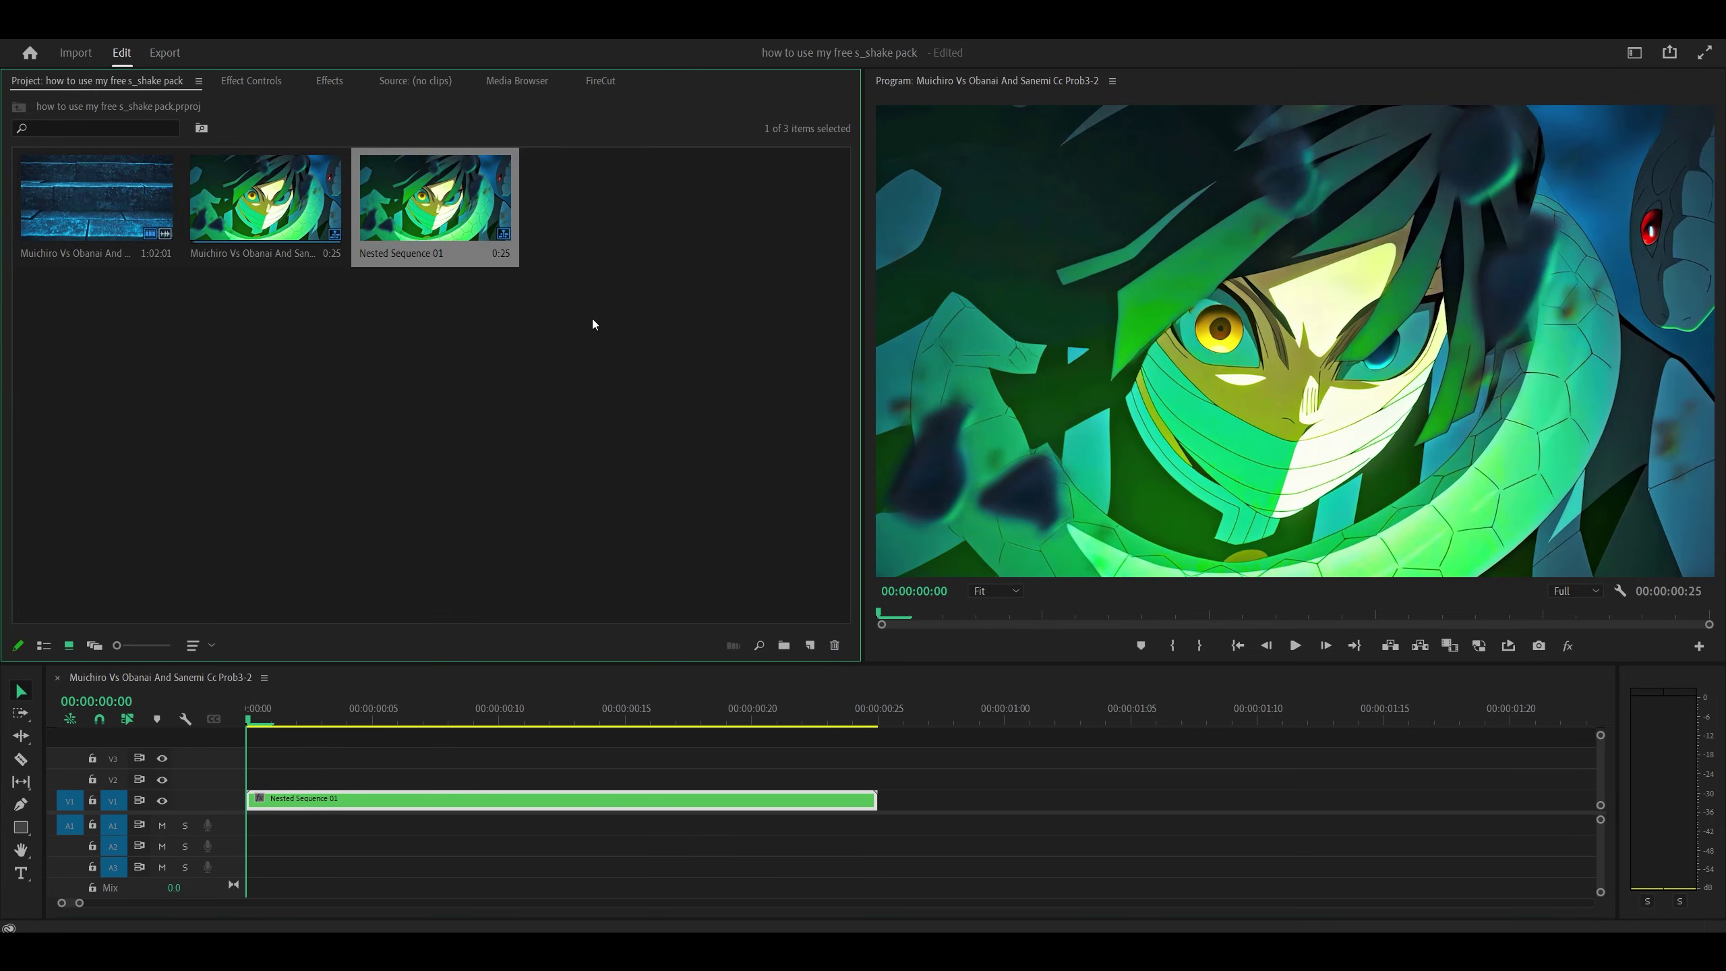
pyautogui.rightClick(590, 274)
pyautogui.moveTo(720, 336)
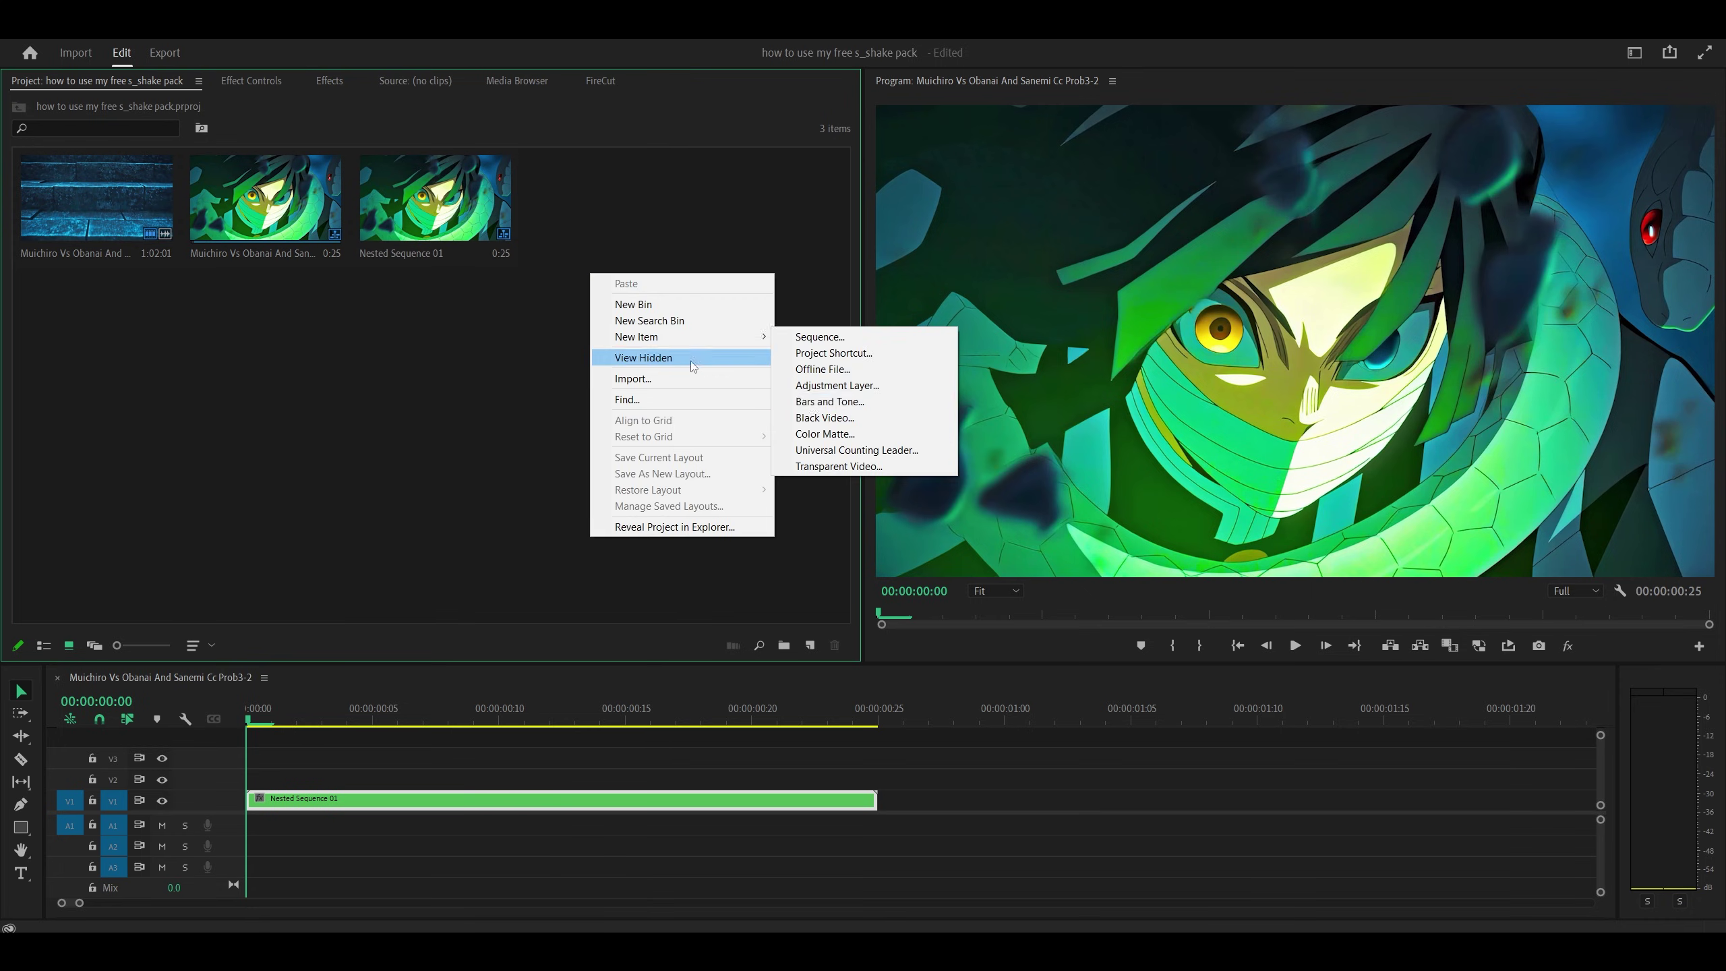
pyautogui.click(837, 387)
pyautogui.click(891, 537)
pyautogui.moveTo(605, 231); pyautogui.dragTo(303, 775)
# Apply the Twitch_Shake_1 preset to the adjustment layer on track V2
pyautogui.click(252, 81)
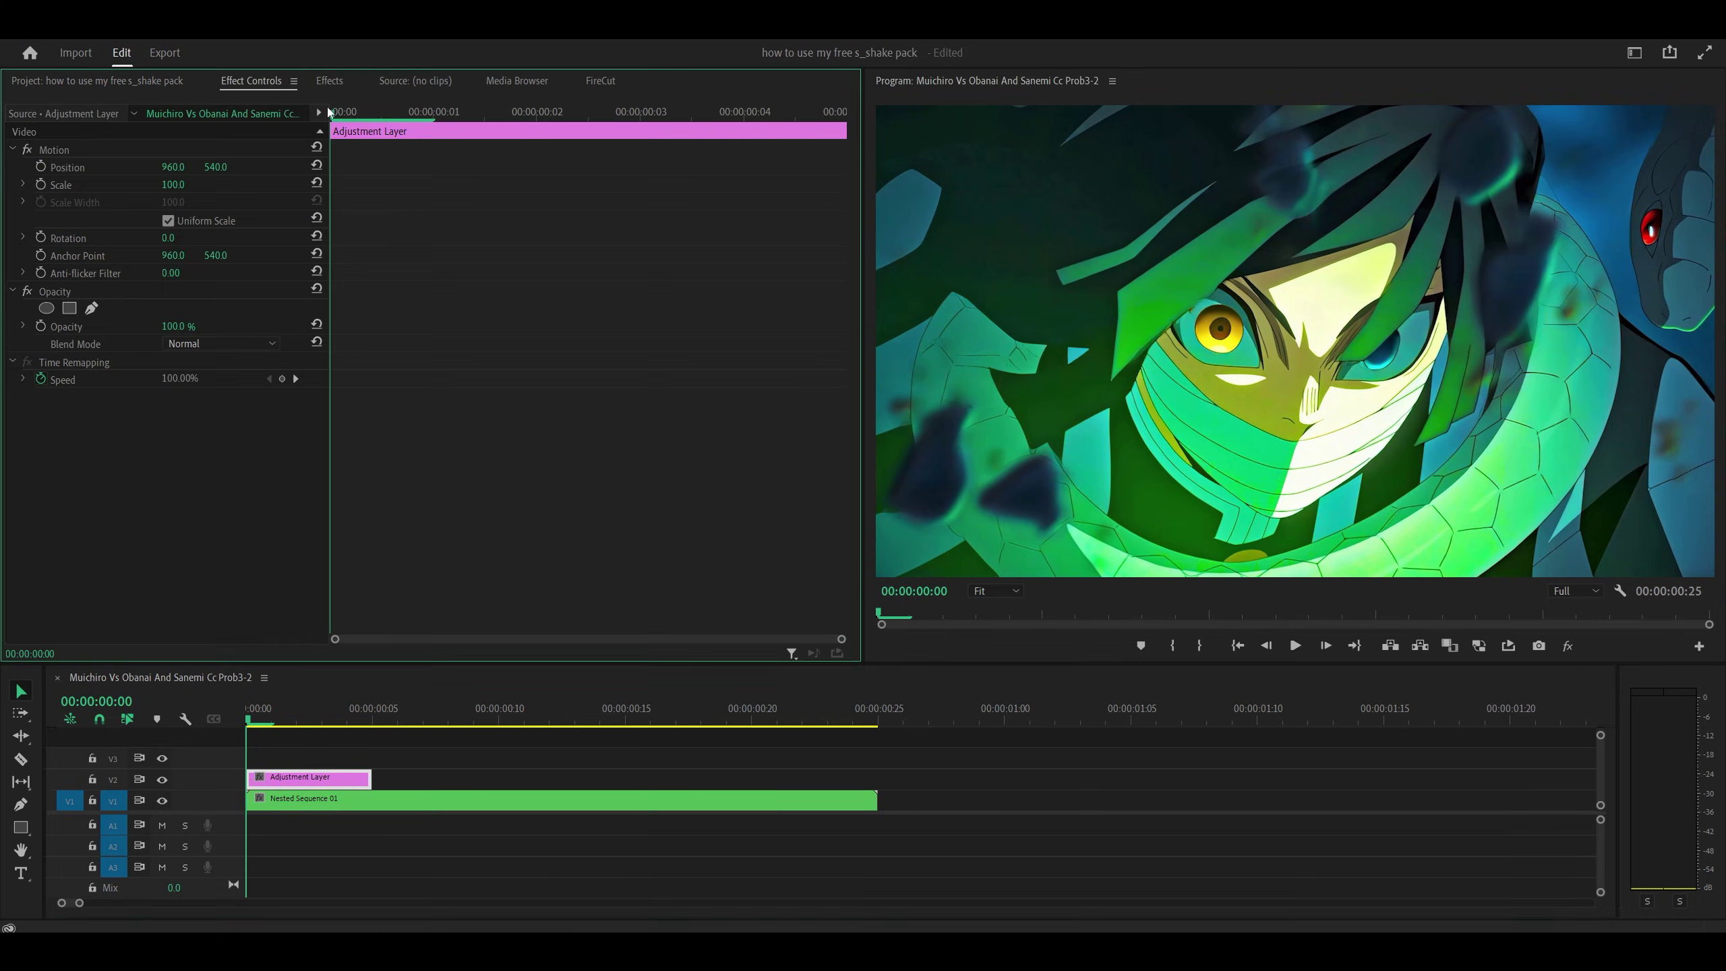
pyautogui.click(330, 80)
pyautogui.moveTo(121, 363); pyautogui.dragTo(306, 777)
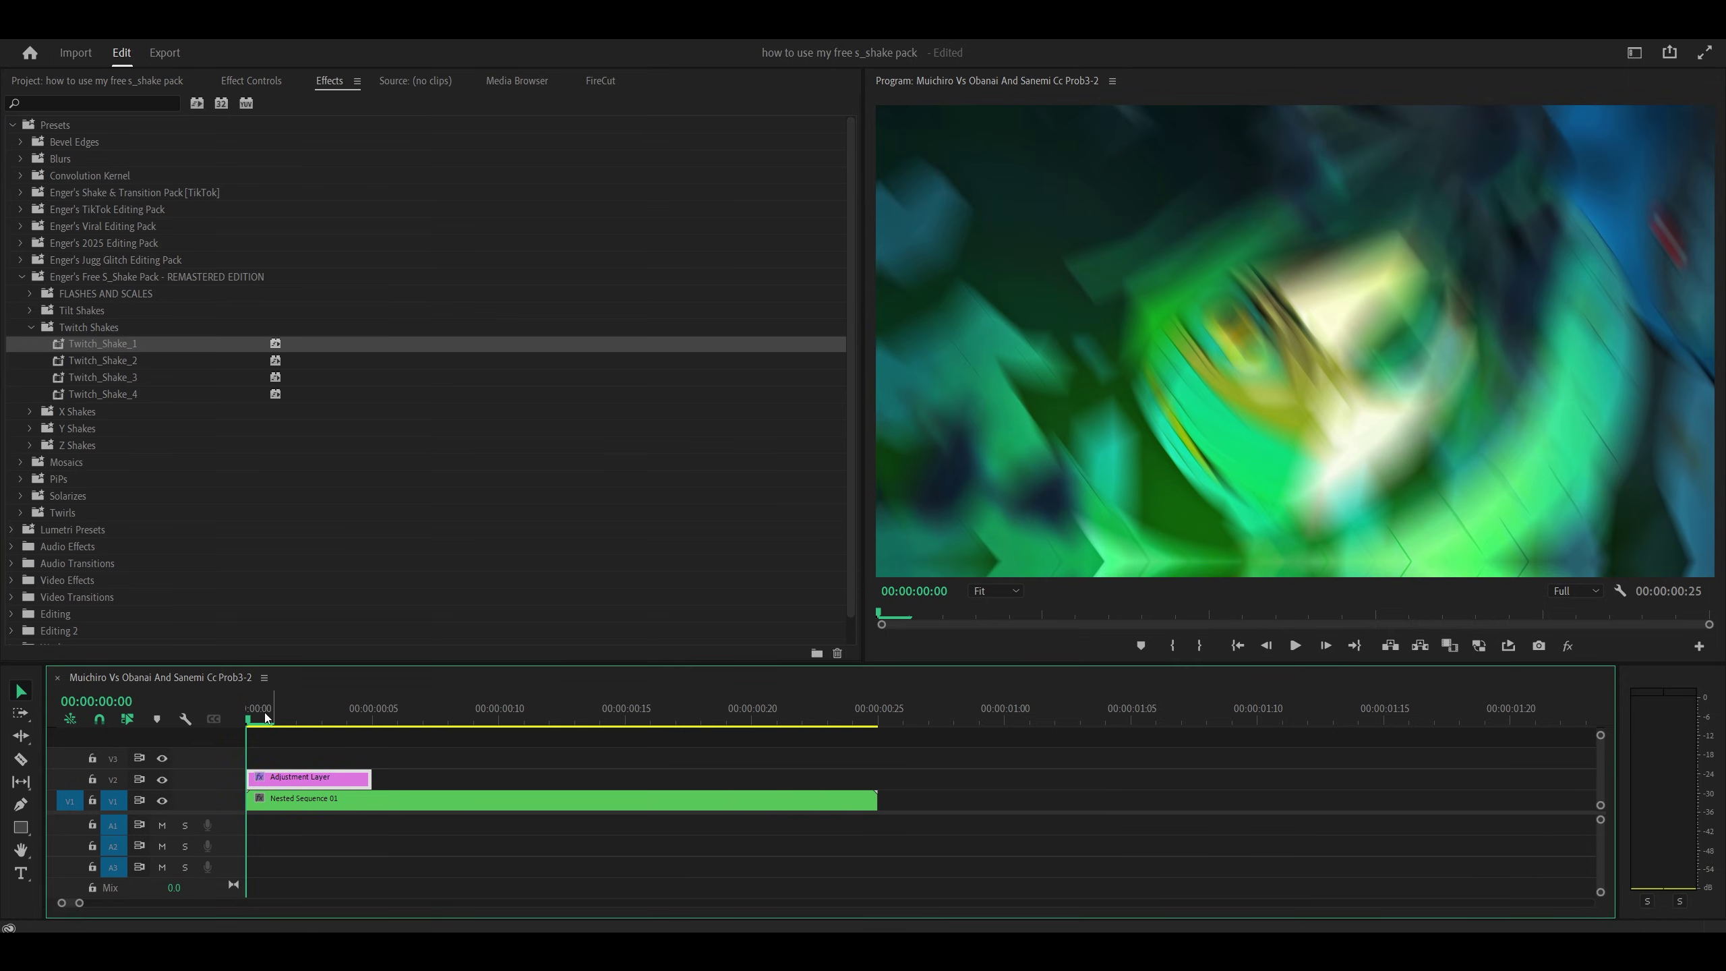
# Compare the shot with and without the shake by toggling track V2's visibility and scrubbing the sequence
pyautogui.click(162, 780)
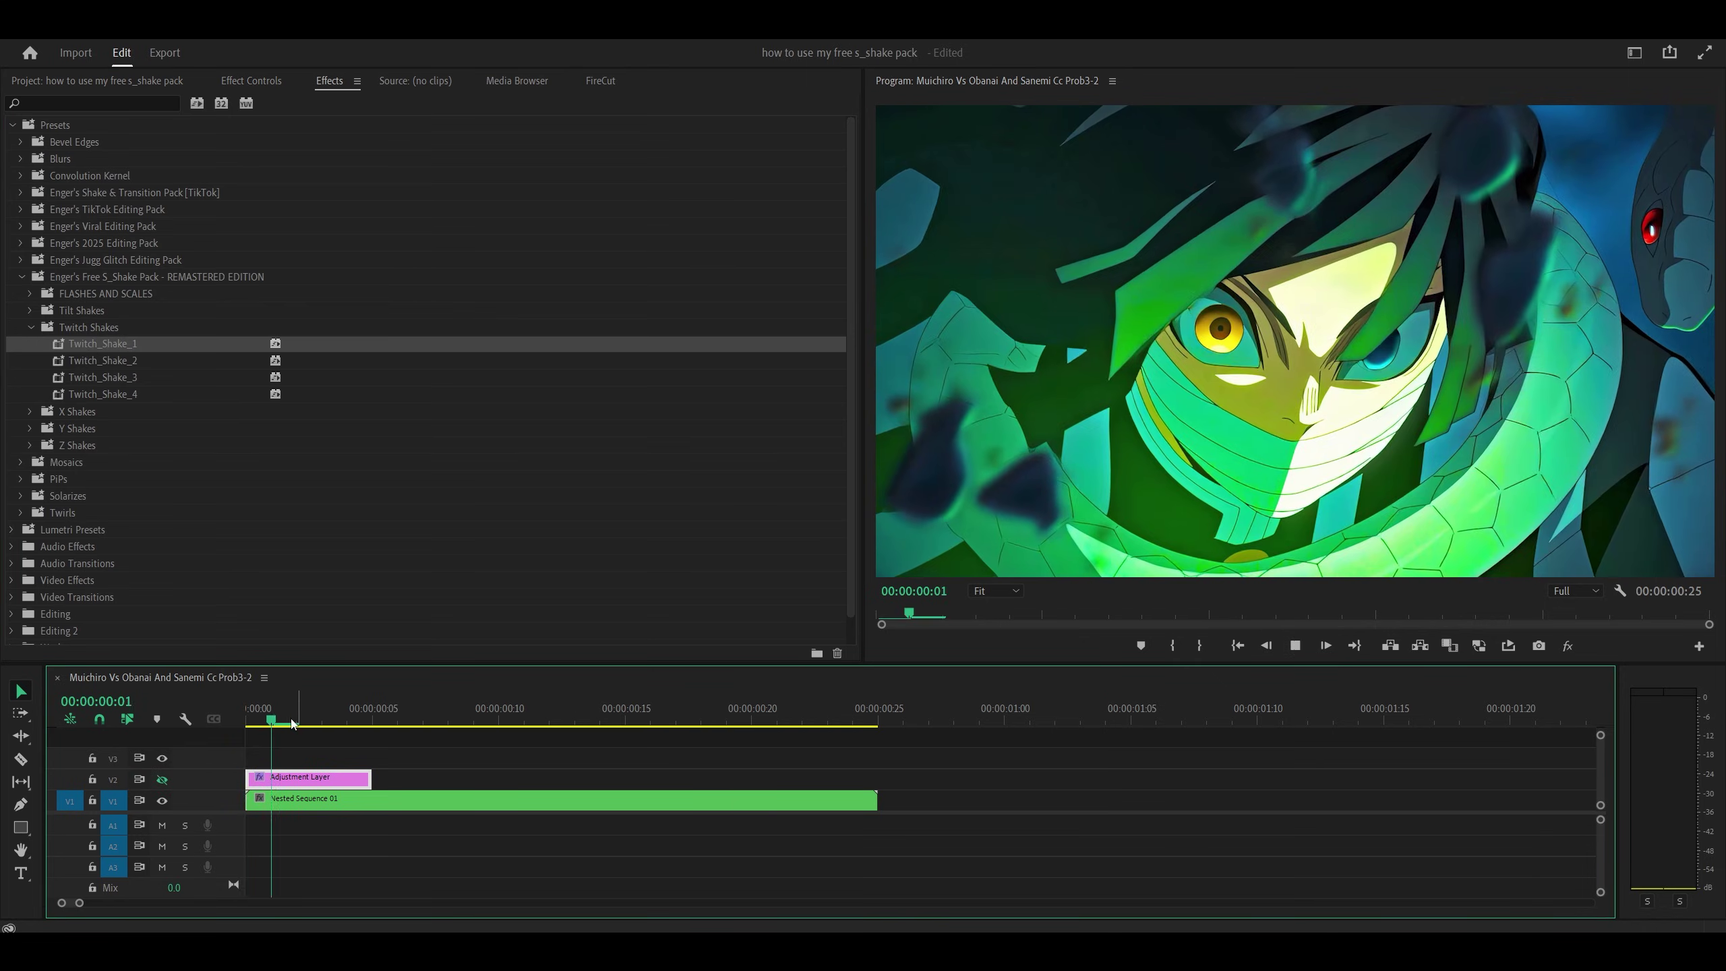
pyautogui.click(292, 800)
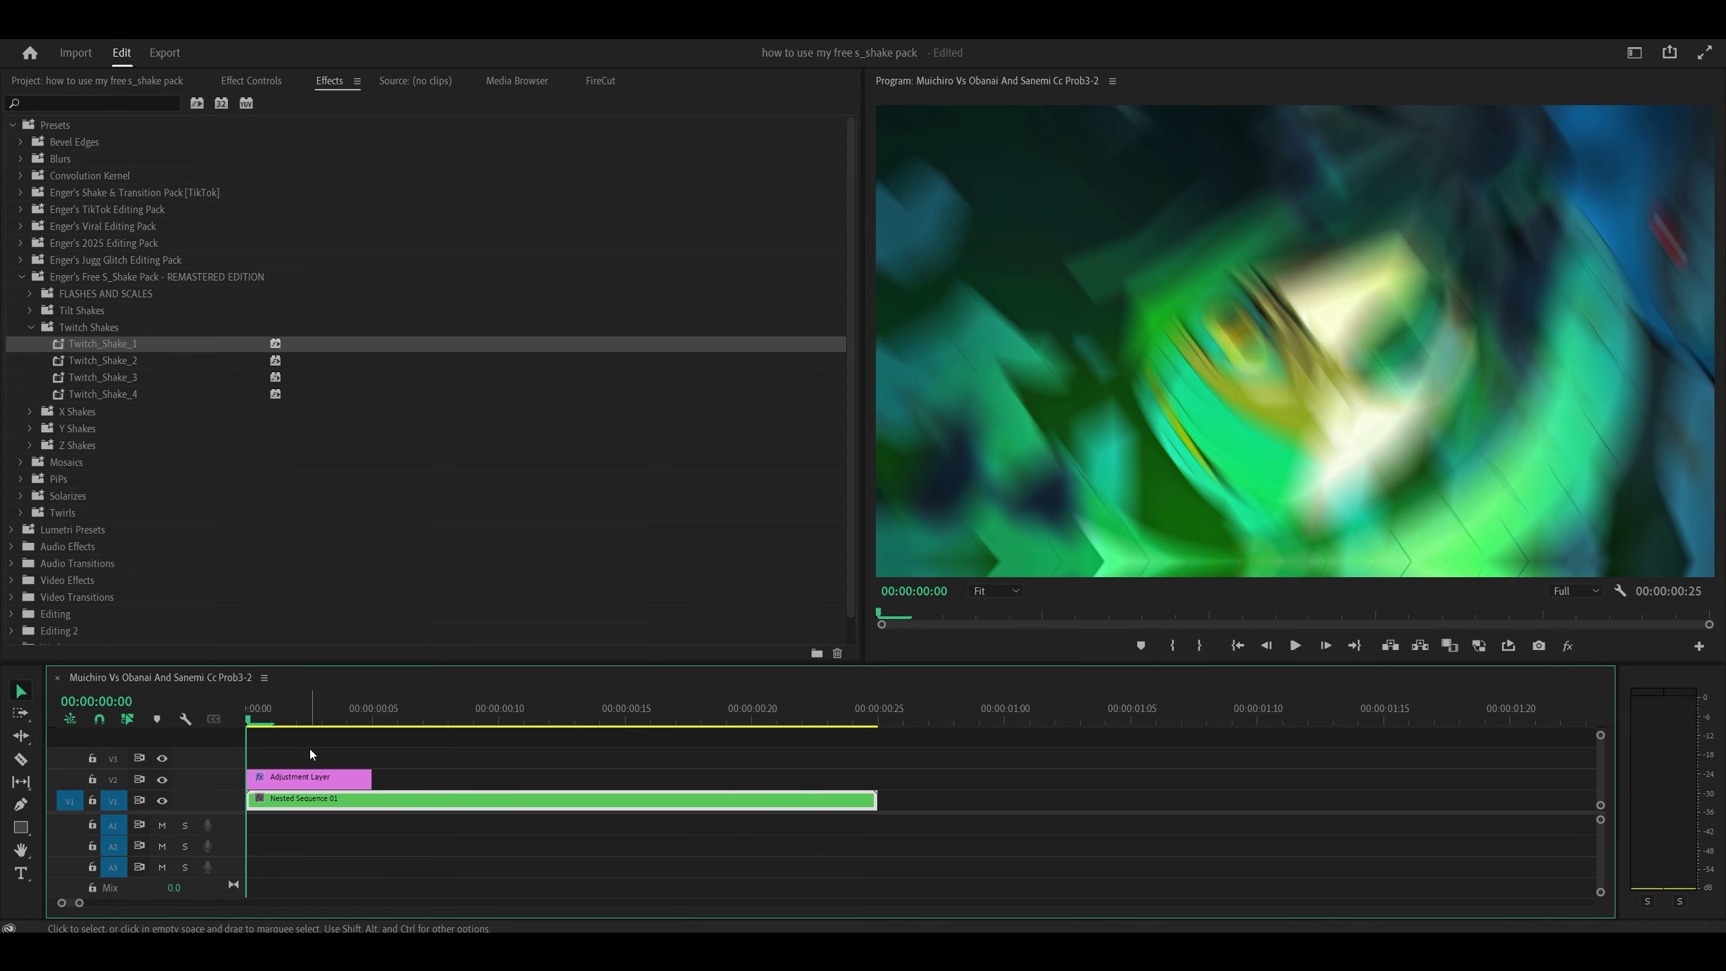
pyautogui.moveTo(271, 714); pyautogui.dragTo(369, 750)
# Extend the adjustment layer on track V2 so that it ends at 00:00:00:15
pyautogui.click(367, 779)
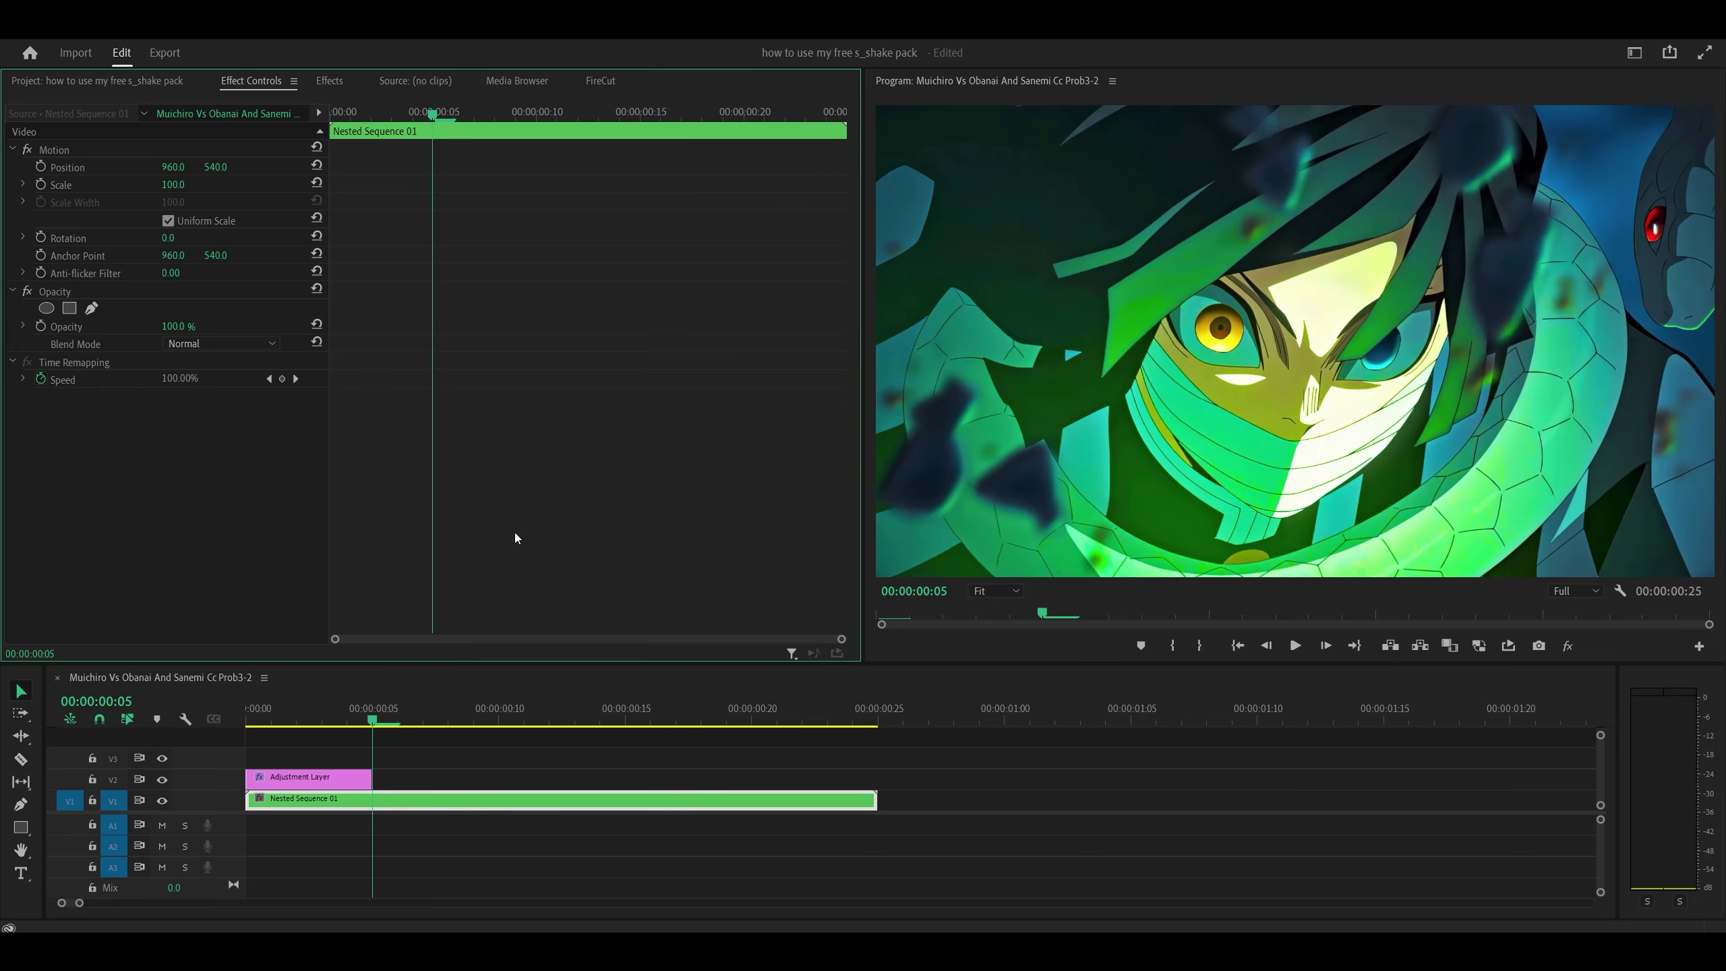
pyautogui.hotkey('shift', 'Right')
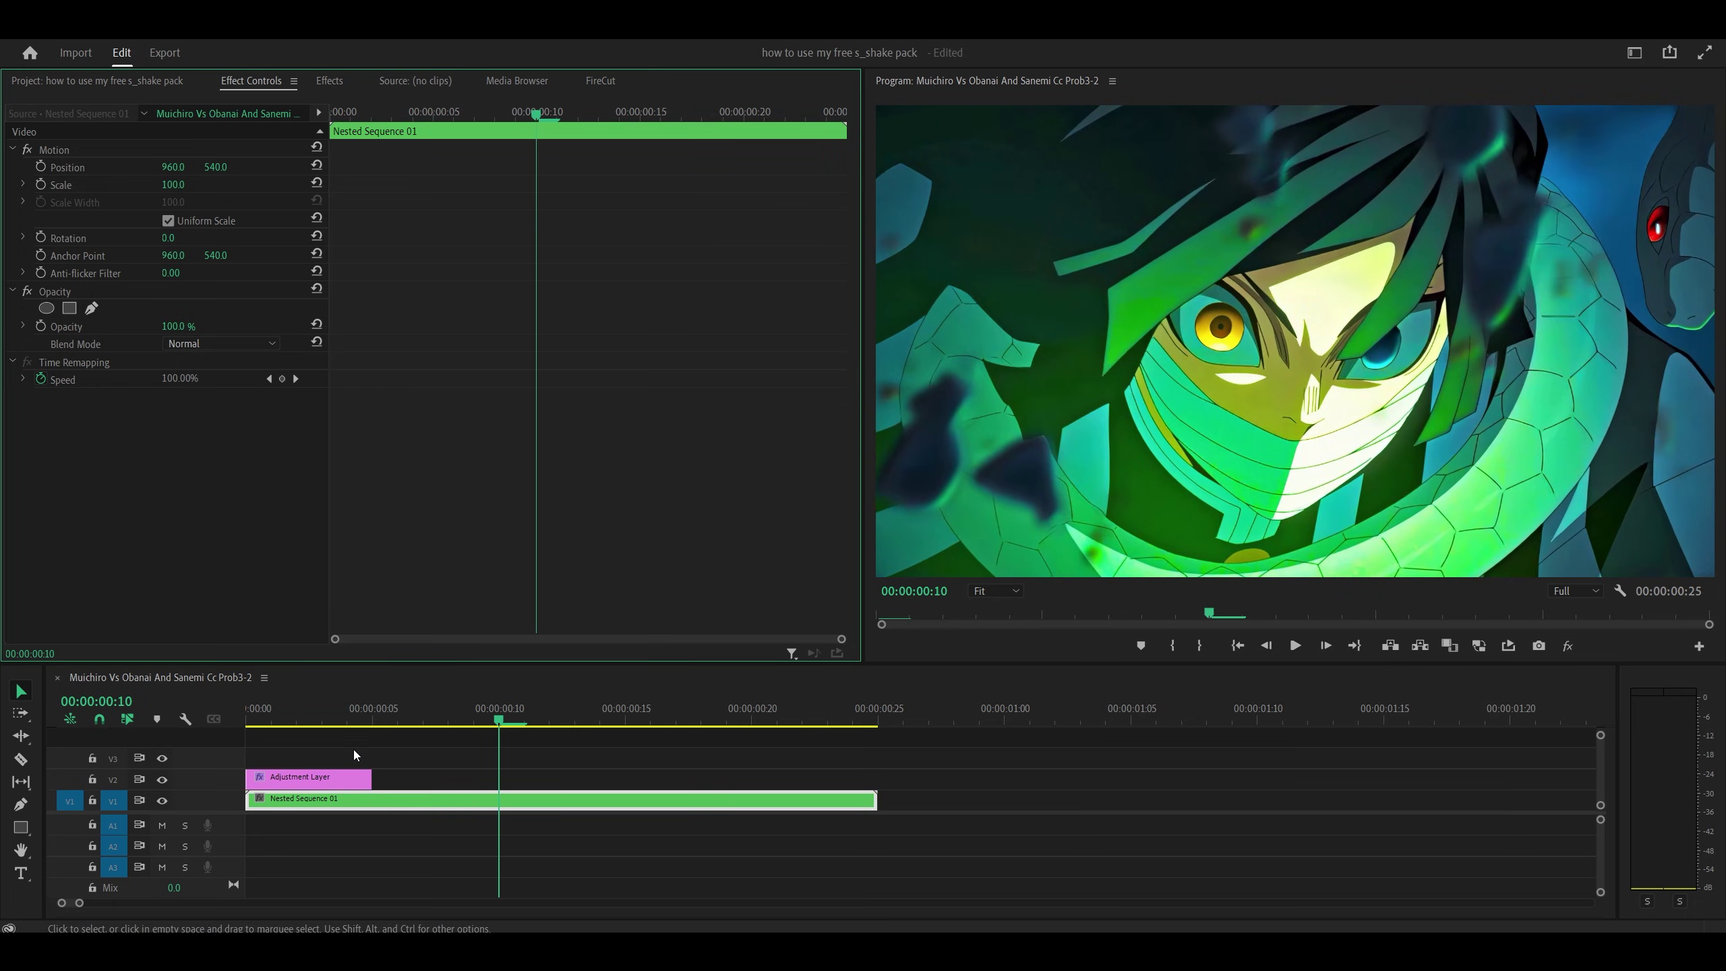
pyautogui.moveTo(371, 777); pyautogui.dragTo(490, 735)
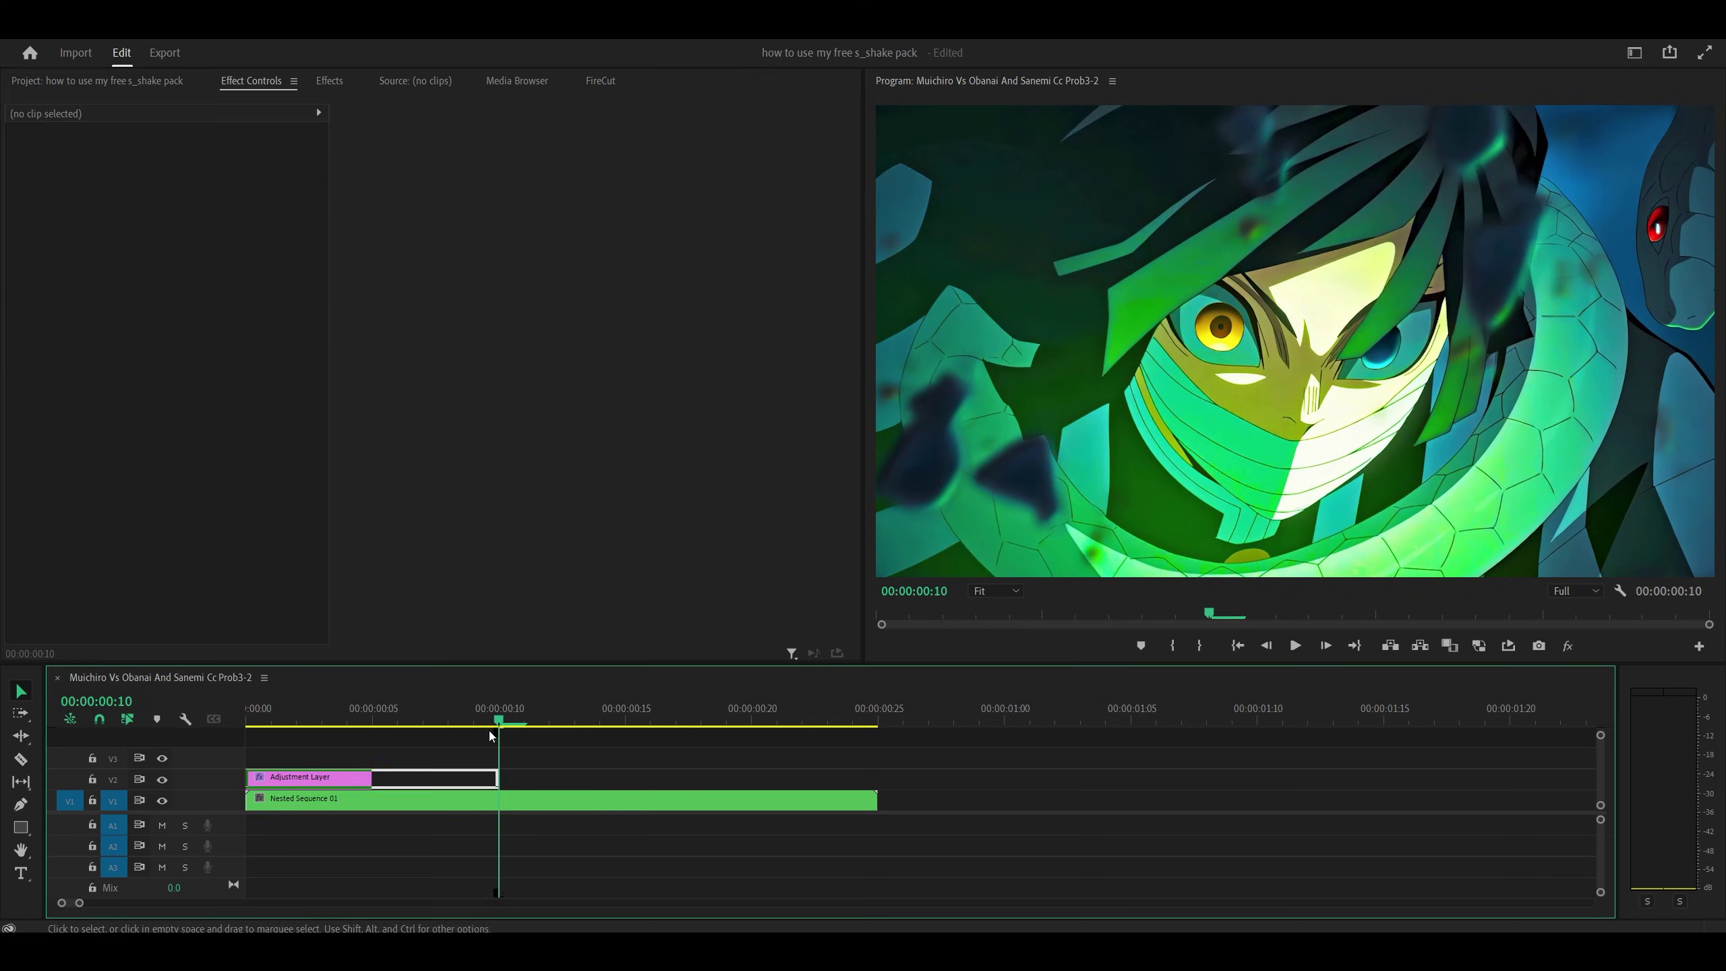
pyautogui.hotkey('shift', 'Right')
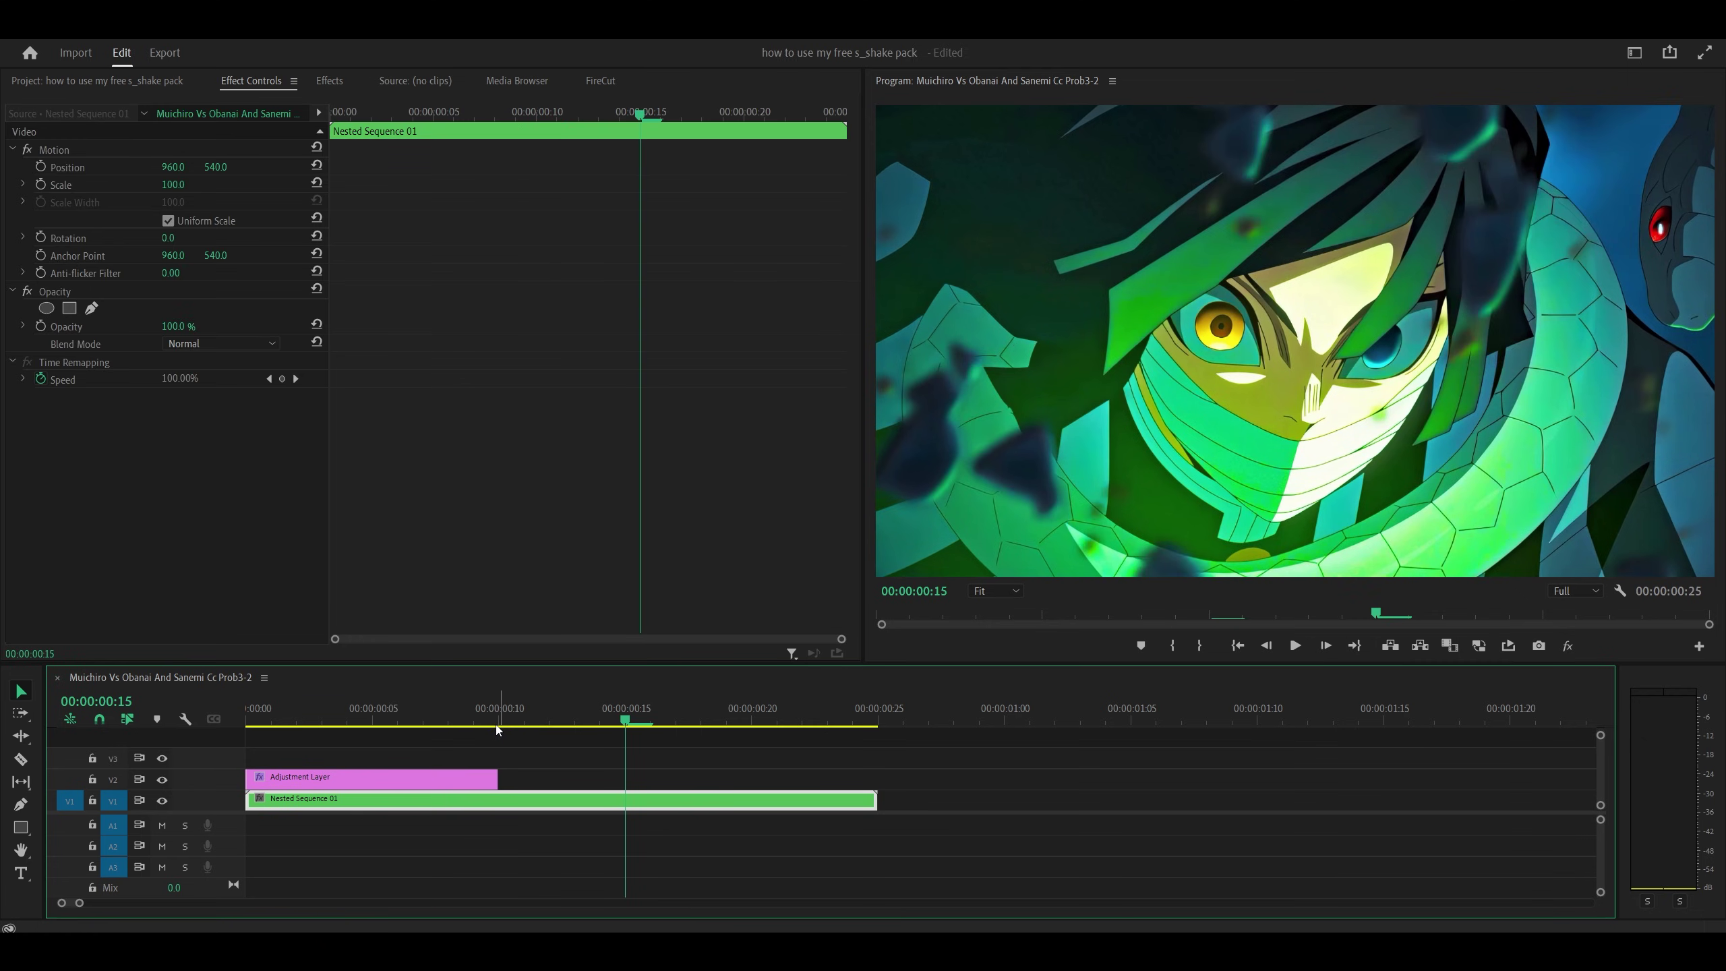
pyautogui.moveTo(499, 779); pyautogui.dragTo(624, 780)
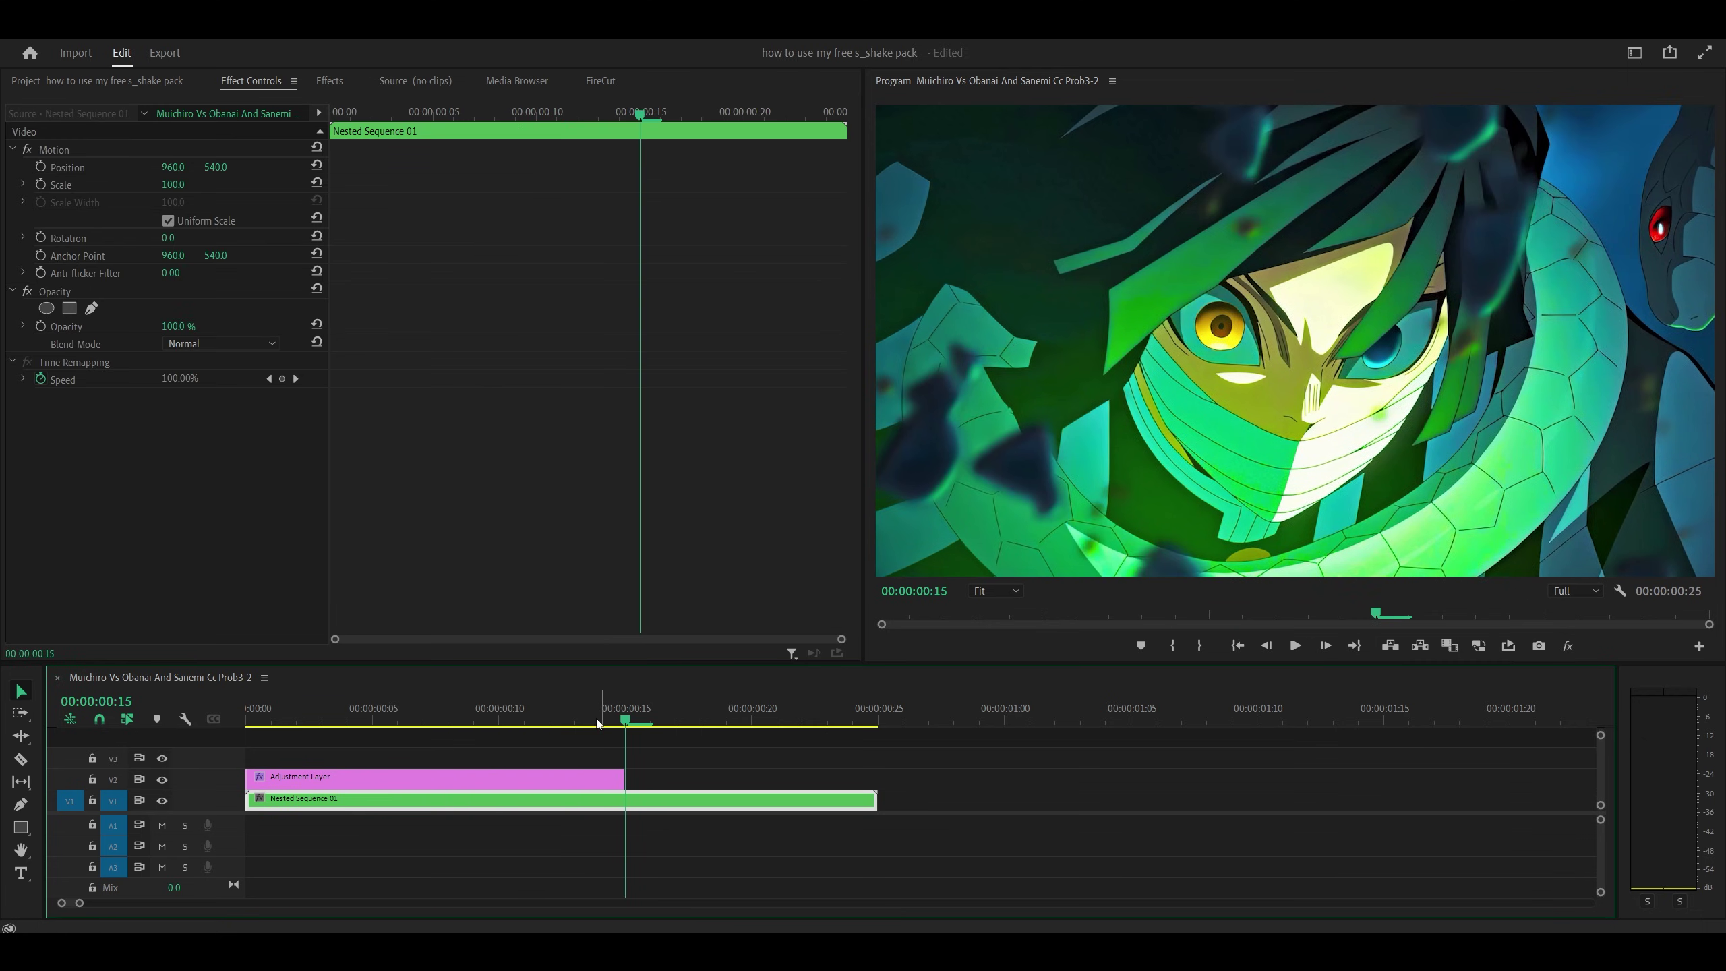
# Check the S_Shake keyframes near the end of the adjustment layer and return the playhead to the sequence start
pyautogui.press('Left')
pyautogui.click(577, 777)
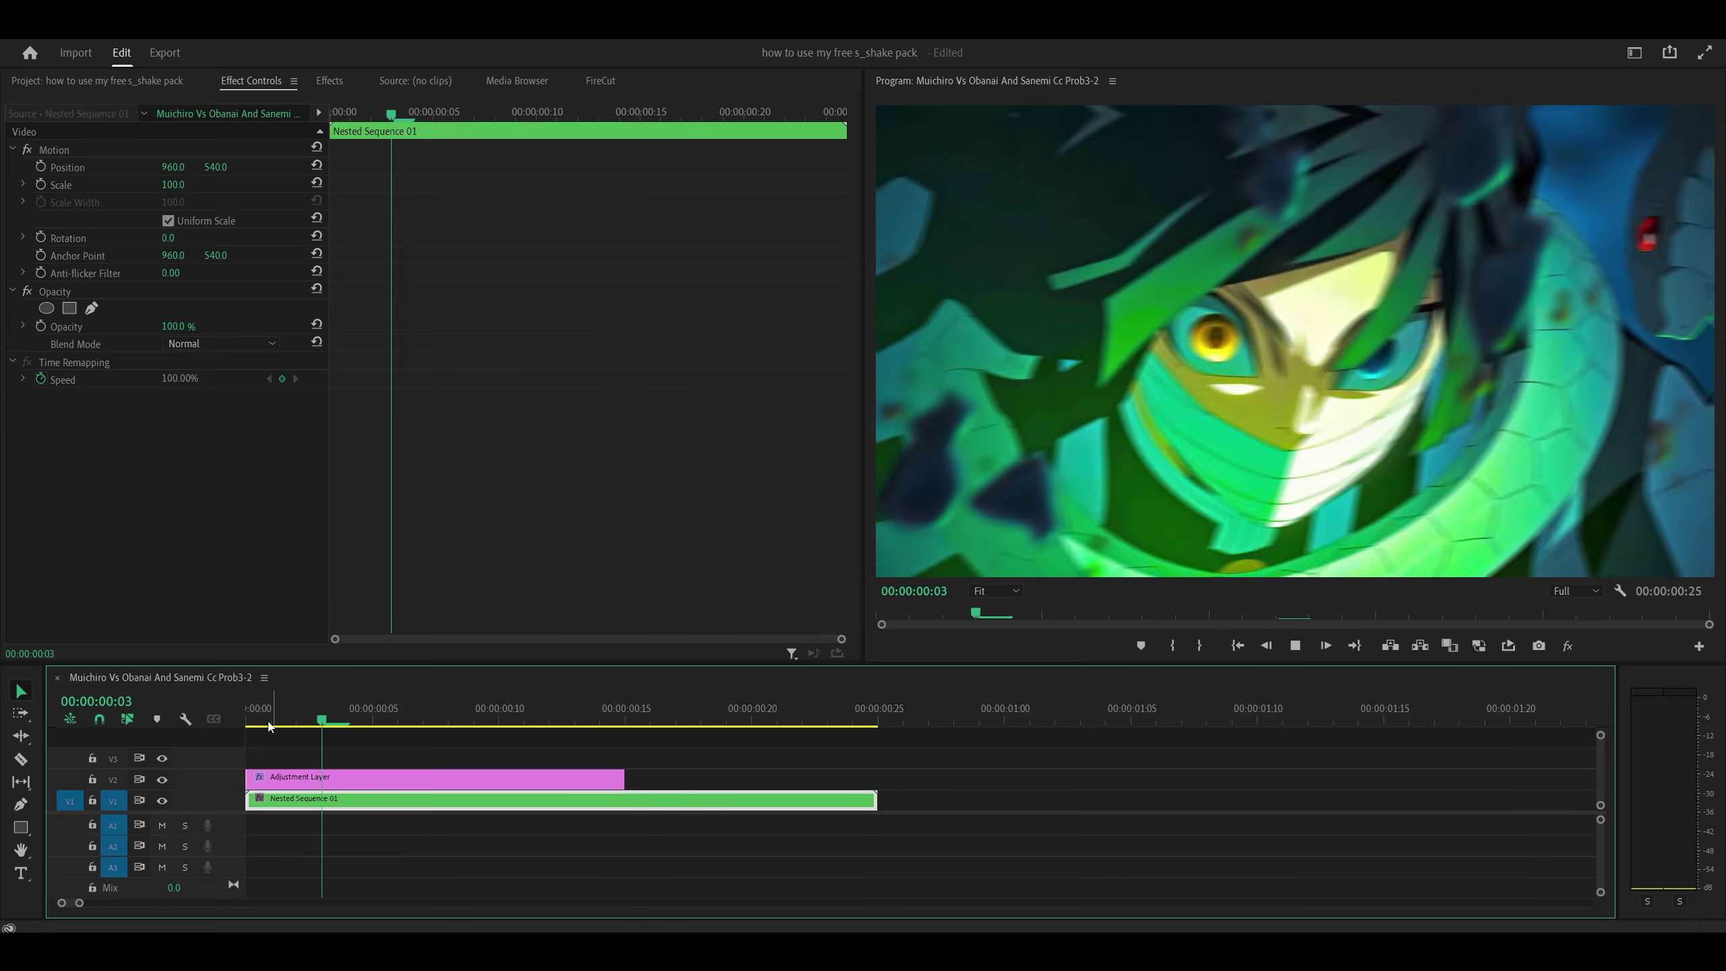
pyautogui.moveTo(322, 723); pyautogui.dragTo(110, 731)
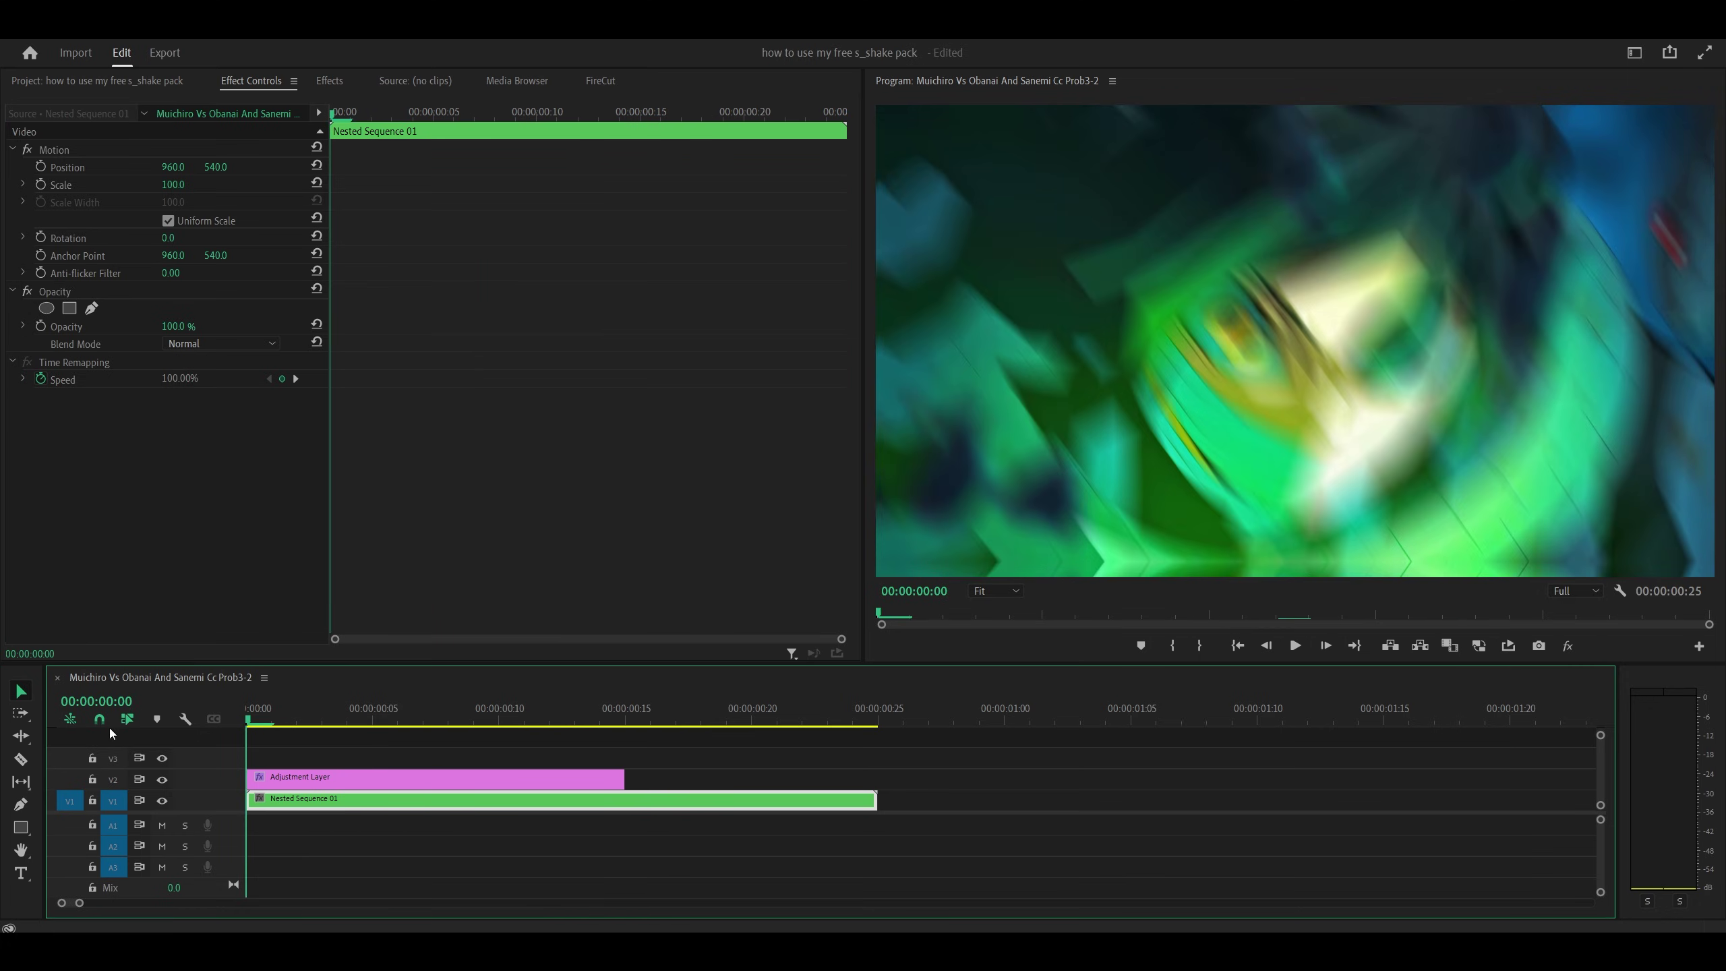
# Change the sequence timebase to 60.00 frames/second, and scrub the nested clip back to the sequence start
pyautogui.click(100, 28)
pyautogui.click(116, 50)
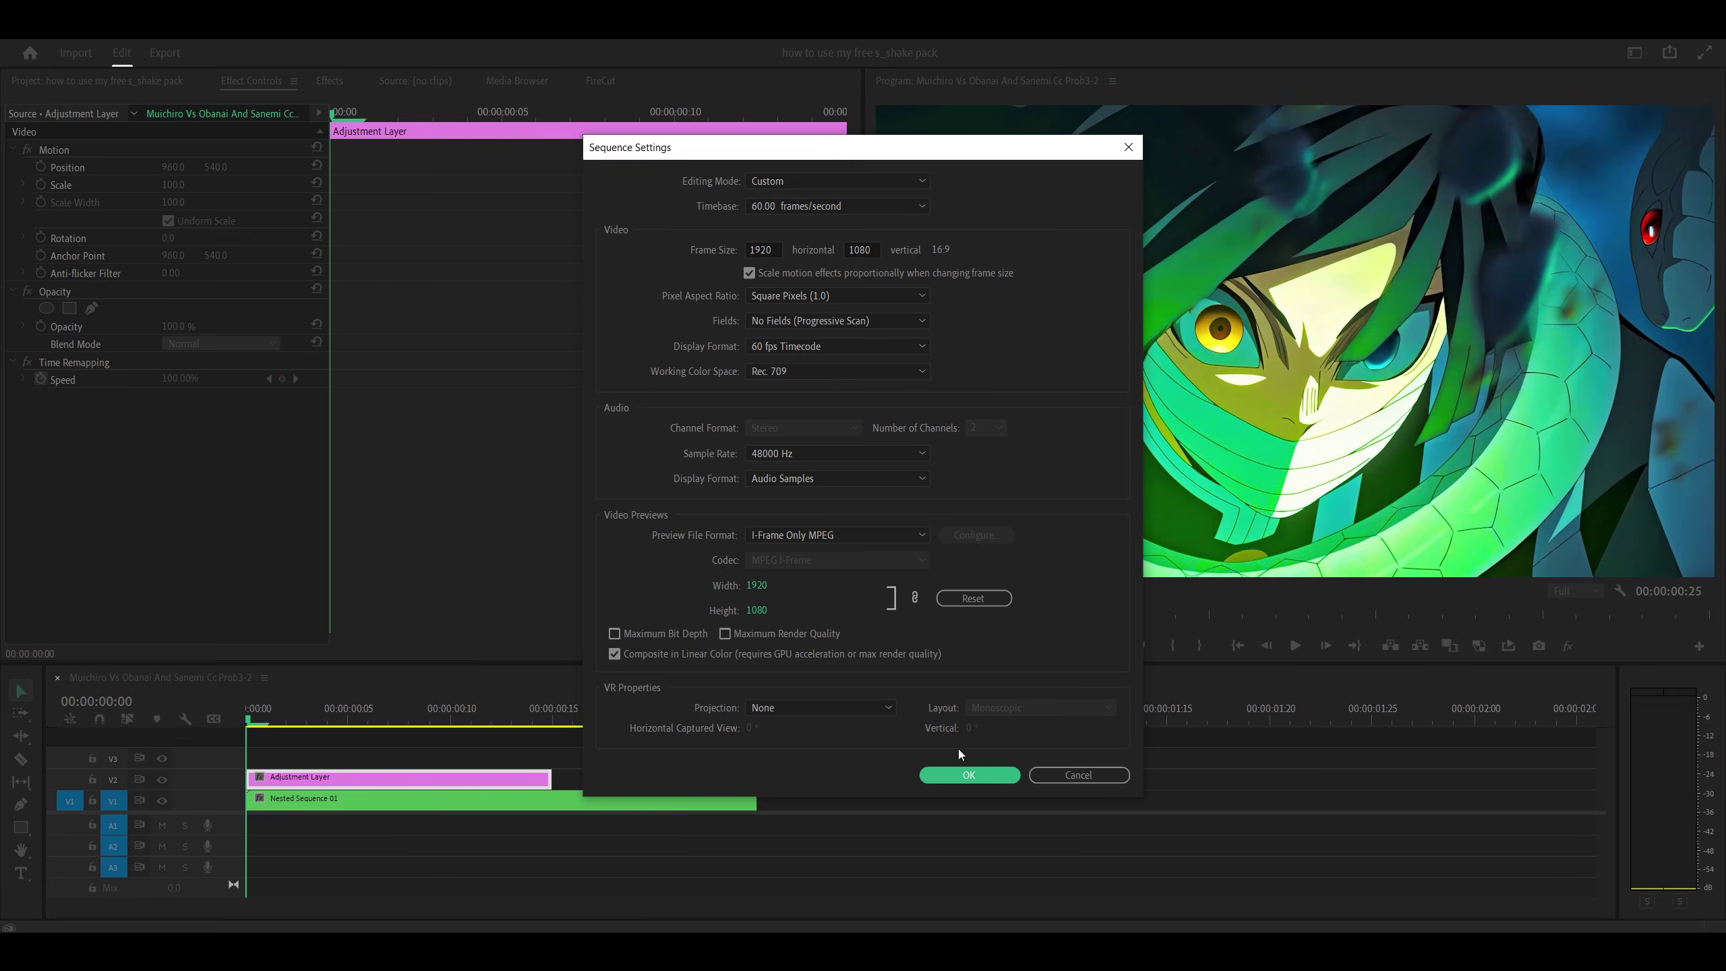
pyautogui.click(969, 776)
pyautogui.click(432, 800)
pyautogui.click(632, 721)
pyautogui.moveTo(633, 720); pyautogui.dragTo(182, 750)
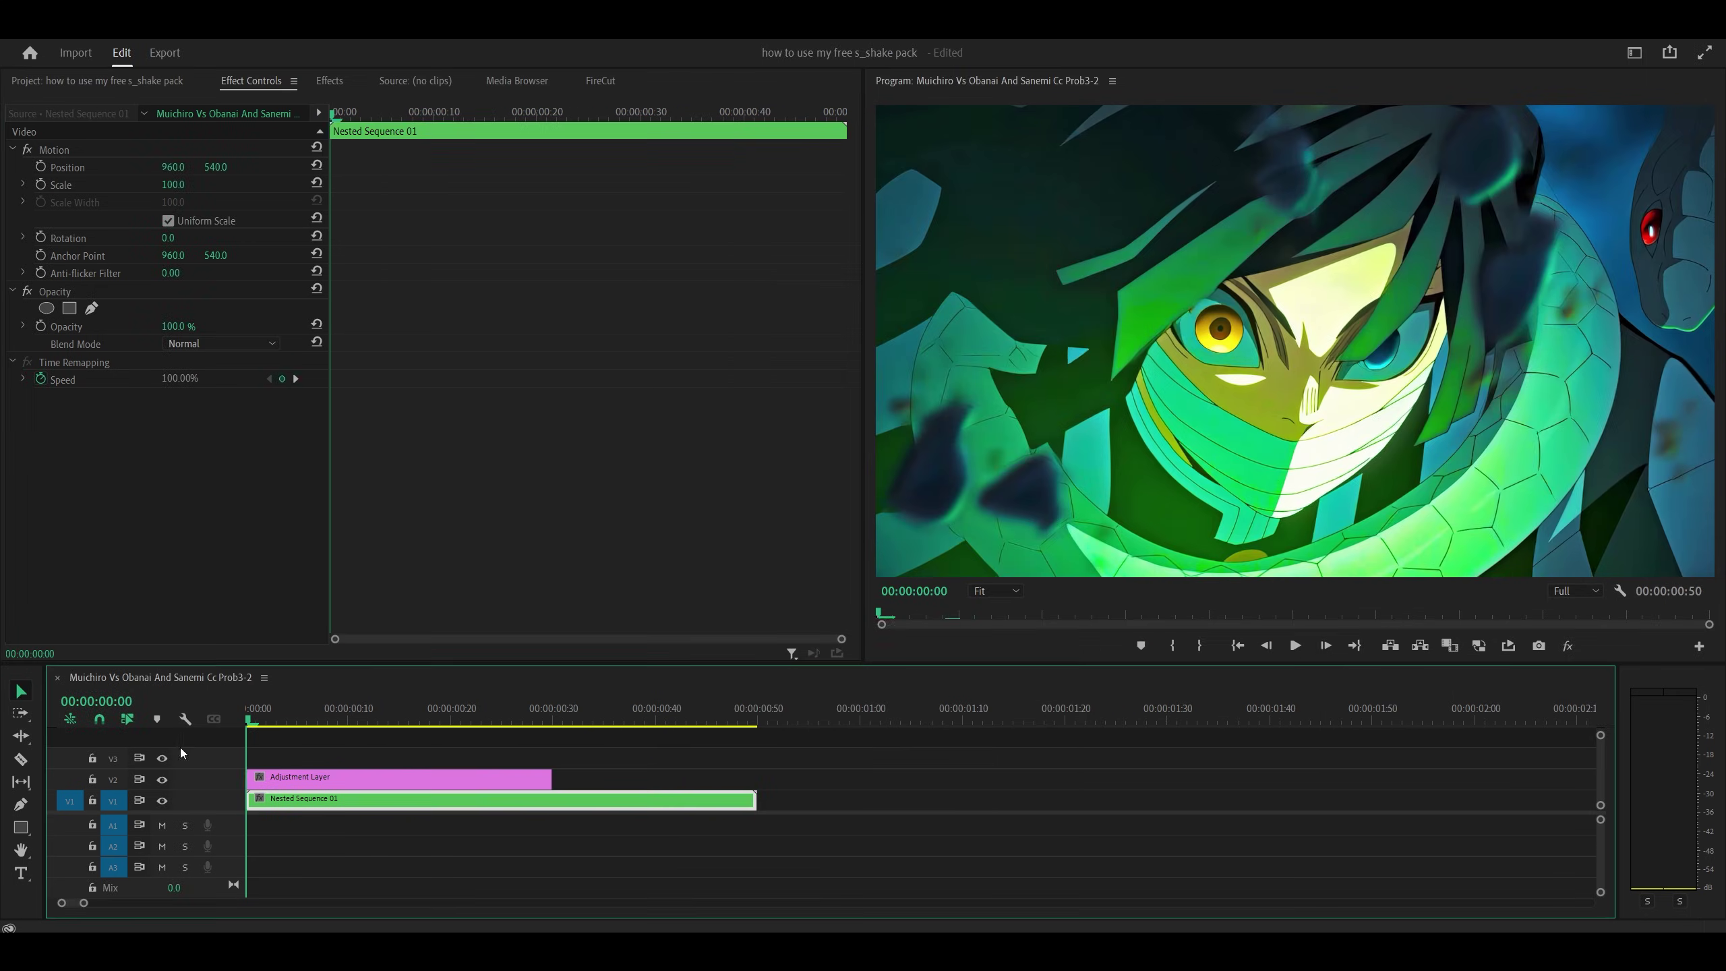
# Check the adjustment layer's length by playing the sequence from its start to 00:00:00:30
pyautogui.click(331, 783)
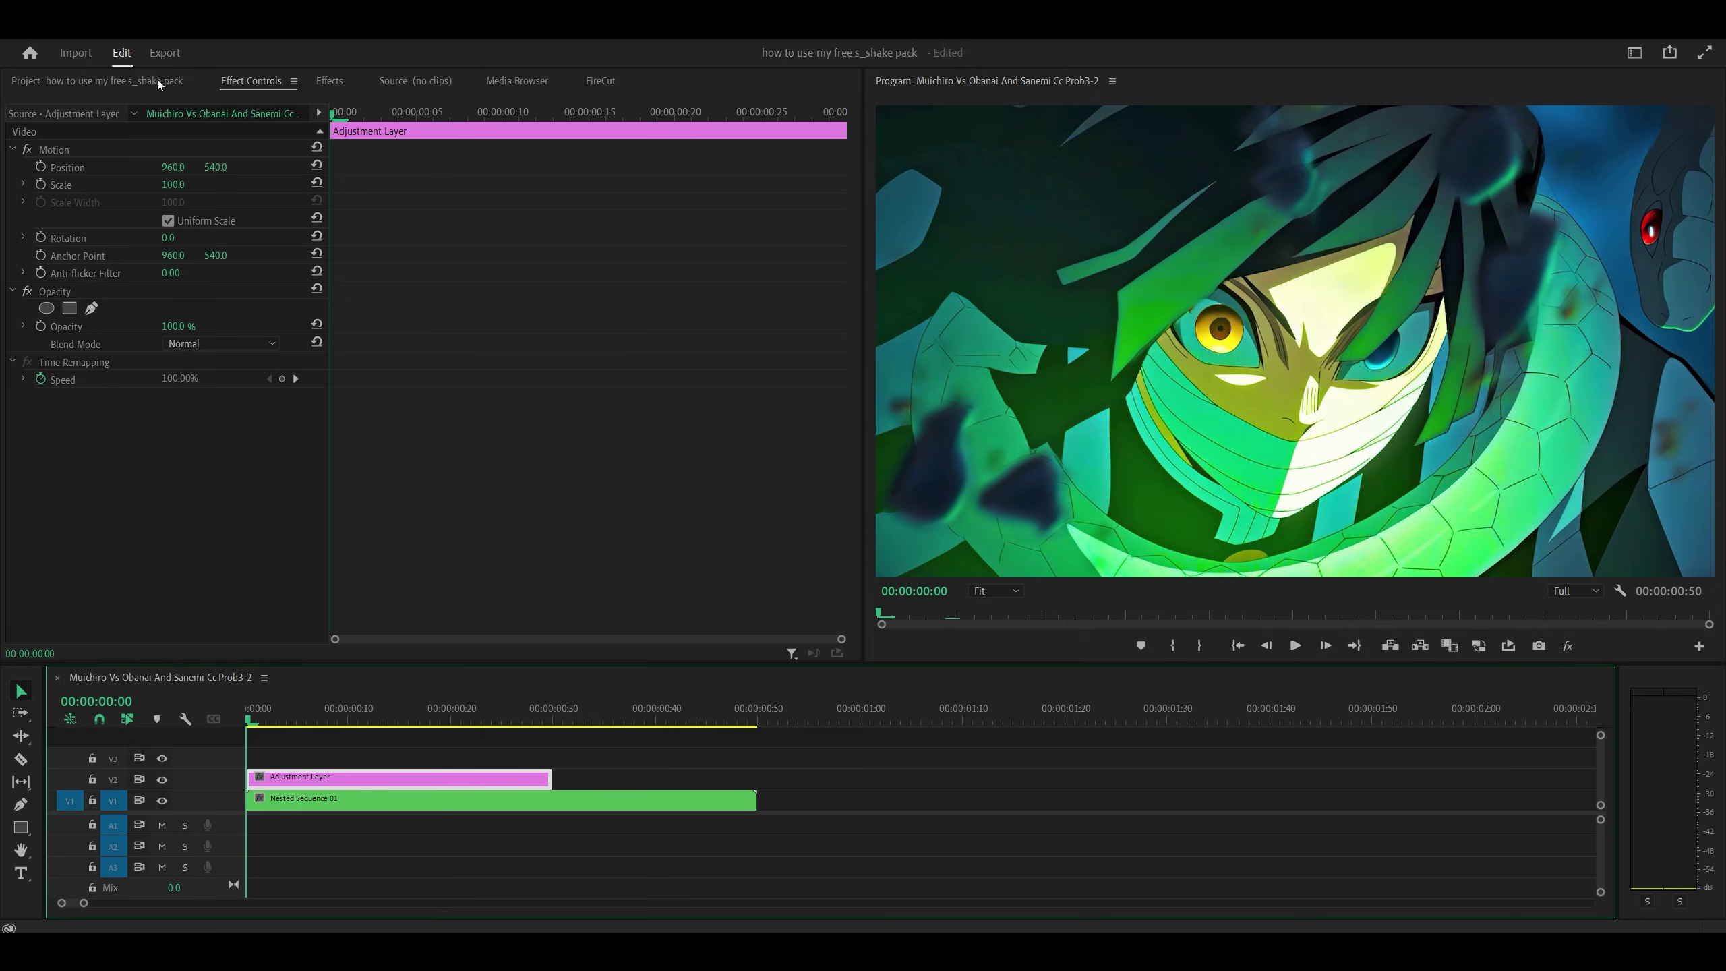
pyautogui.click(159, 81)
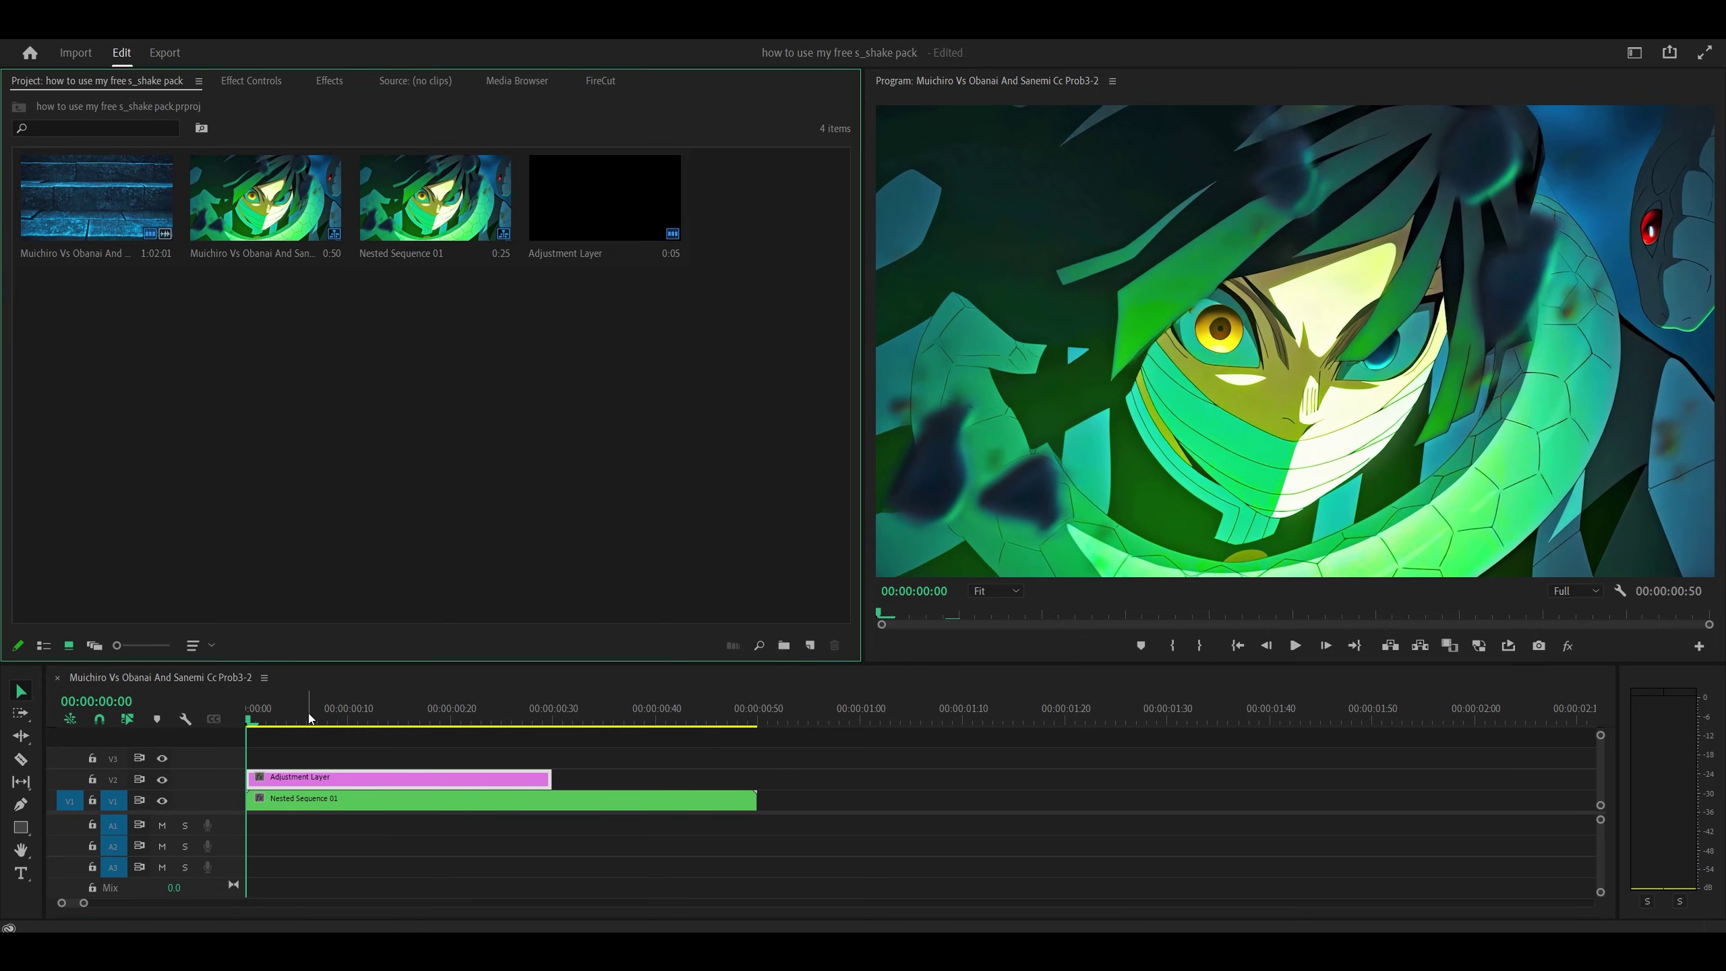
pyautogui.click(260, 709)
pyautogui.press('space')
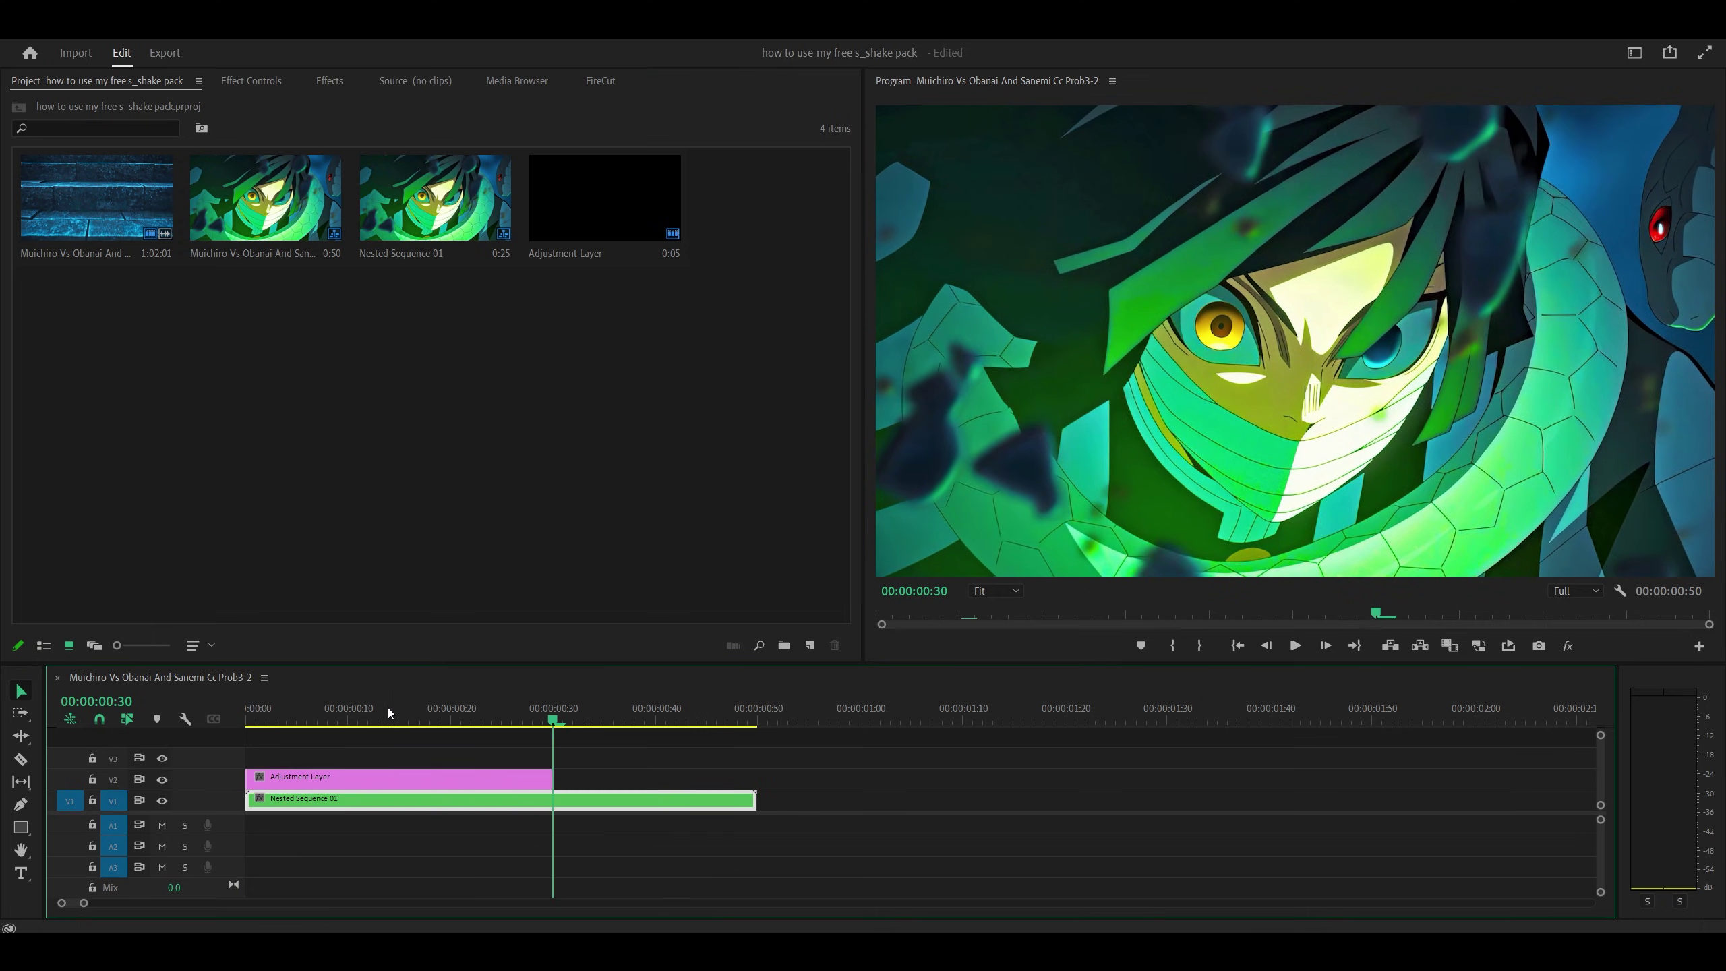
# Apply the Twitch_Shake_1 preset to the adjustment layer on track V2 and preview it from the sequence start
pyautogui.moveTo(103, 344); pyautogui.dragTo(340, 780)
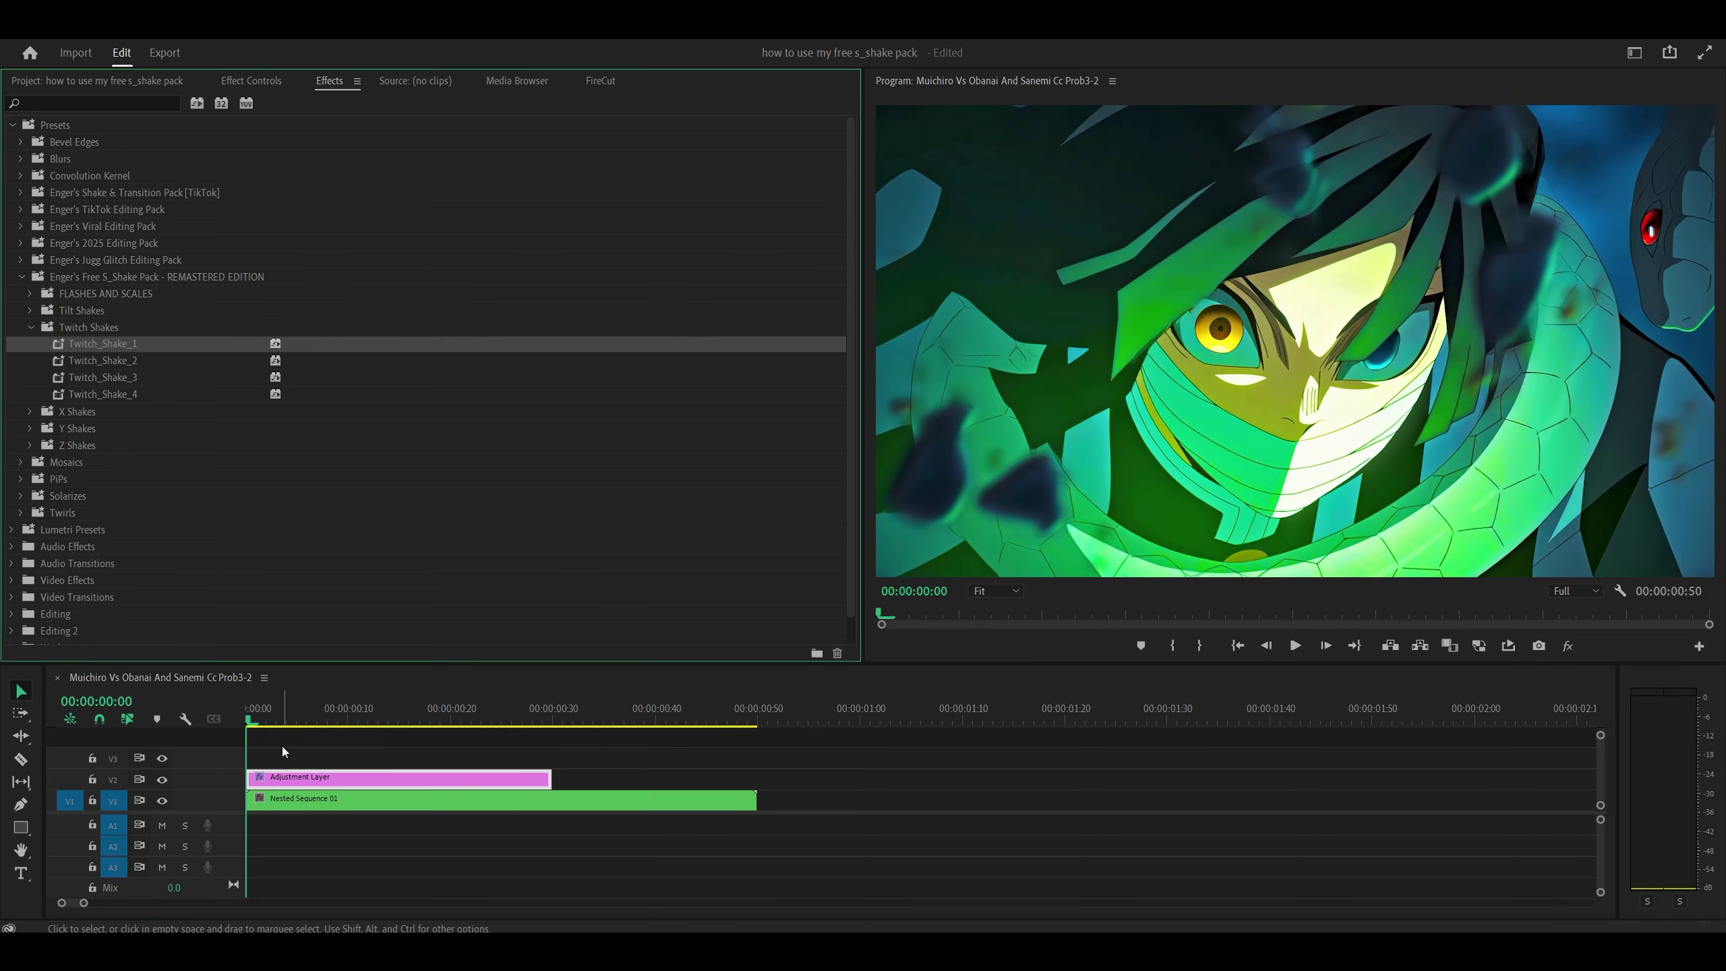
pyautogui.click(282, 746)
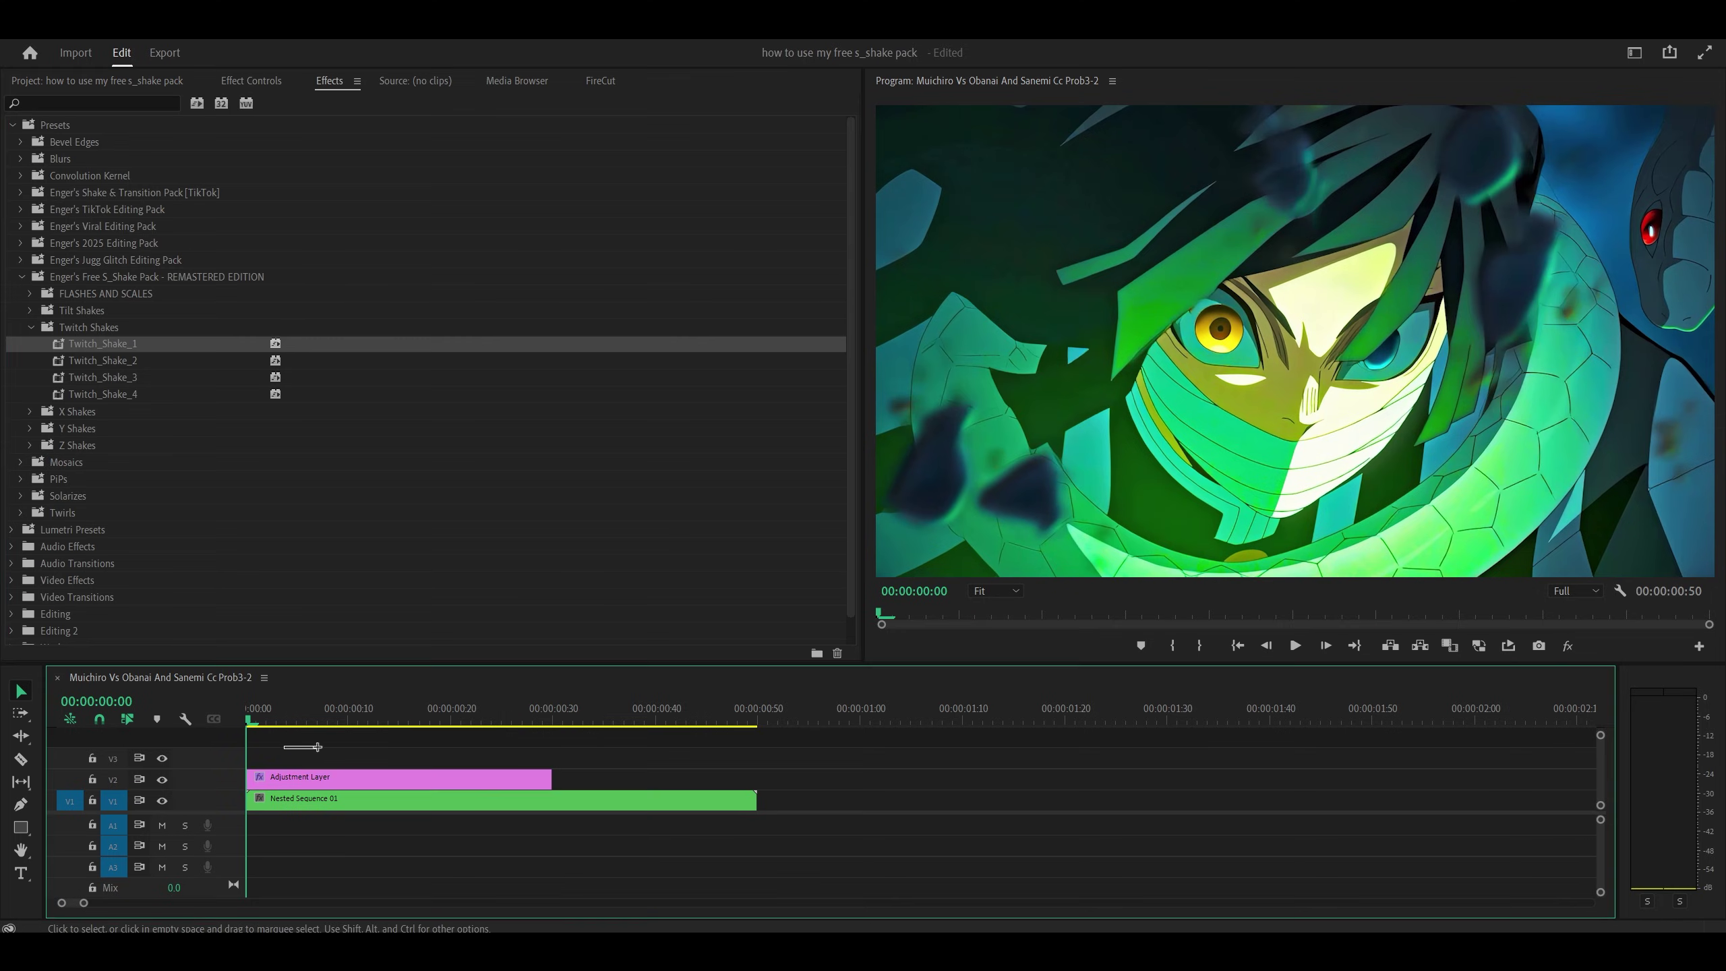
pyautogui.press('space')
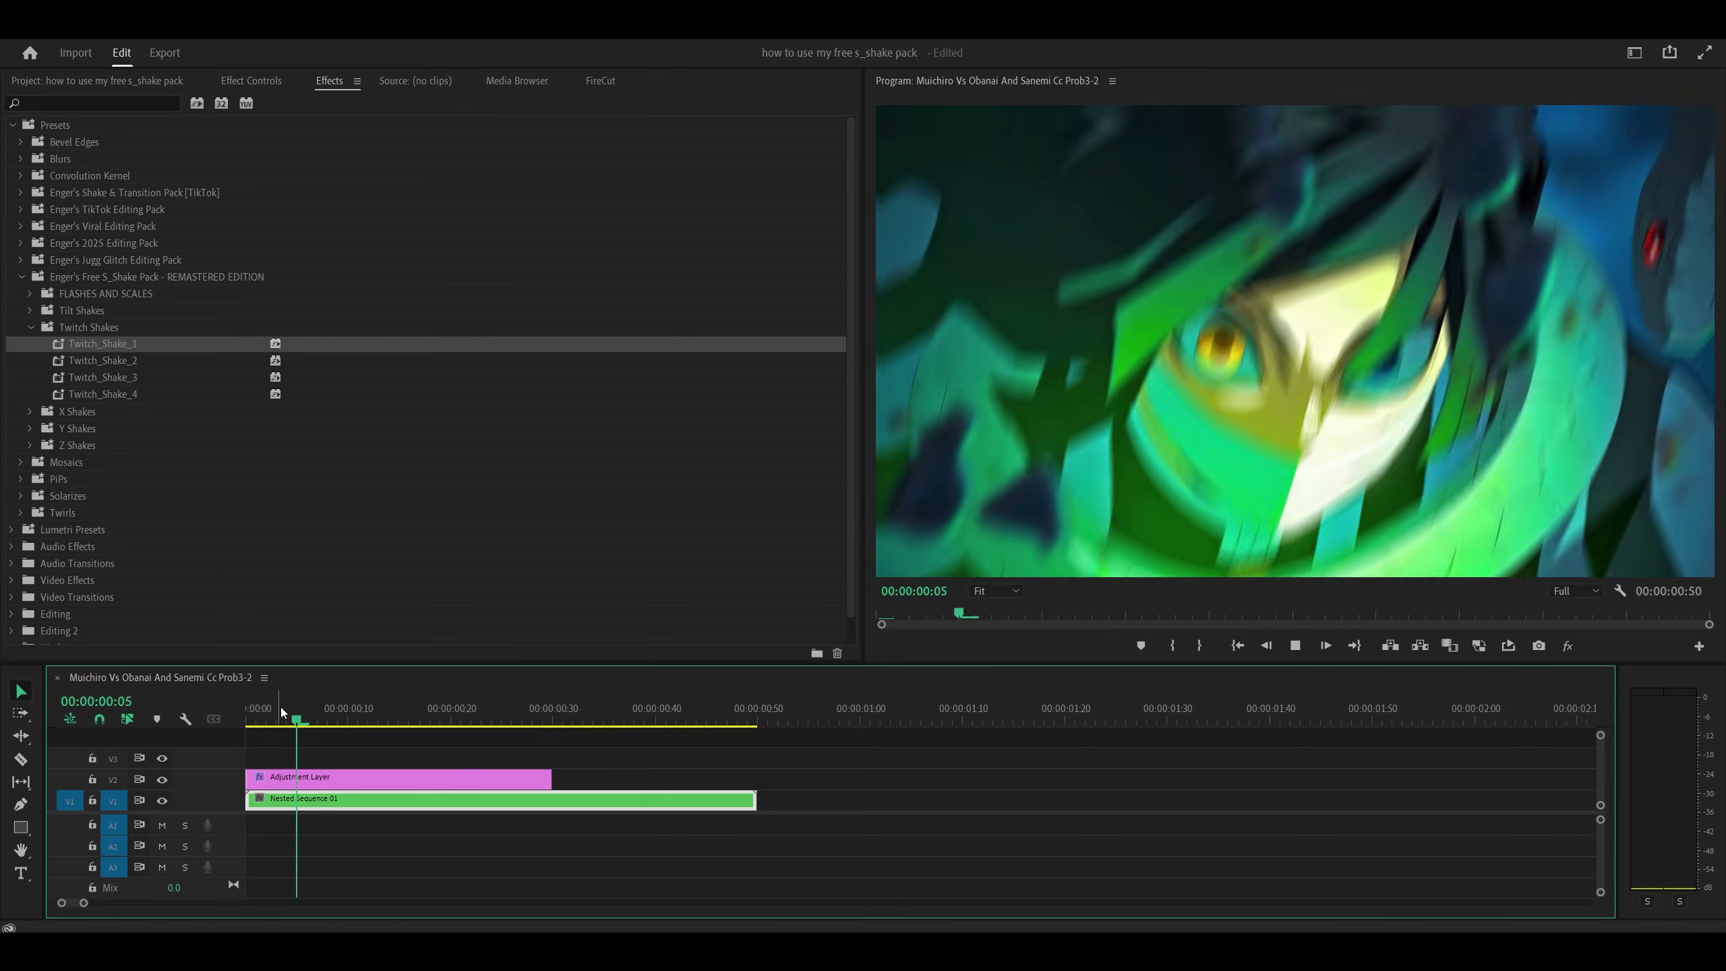
pyautogui.click(398, 721)
pyautogui.moveTo(396, 725); pyautogui.dragTo(233, 749)
# Replay the shake at the 60 fps timebase, return to the sequence start and select the adjustment layer
pyautogui.doubleClick(320, 777)
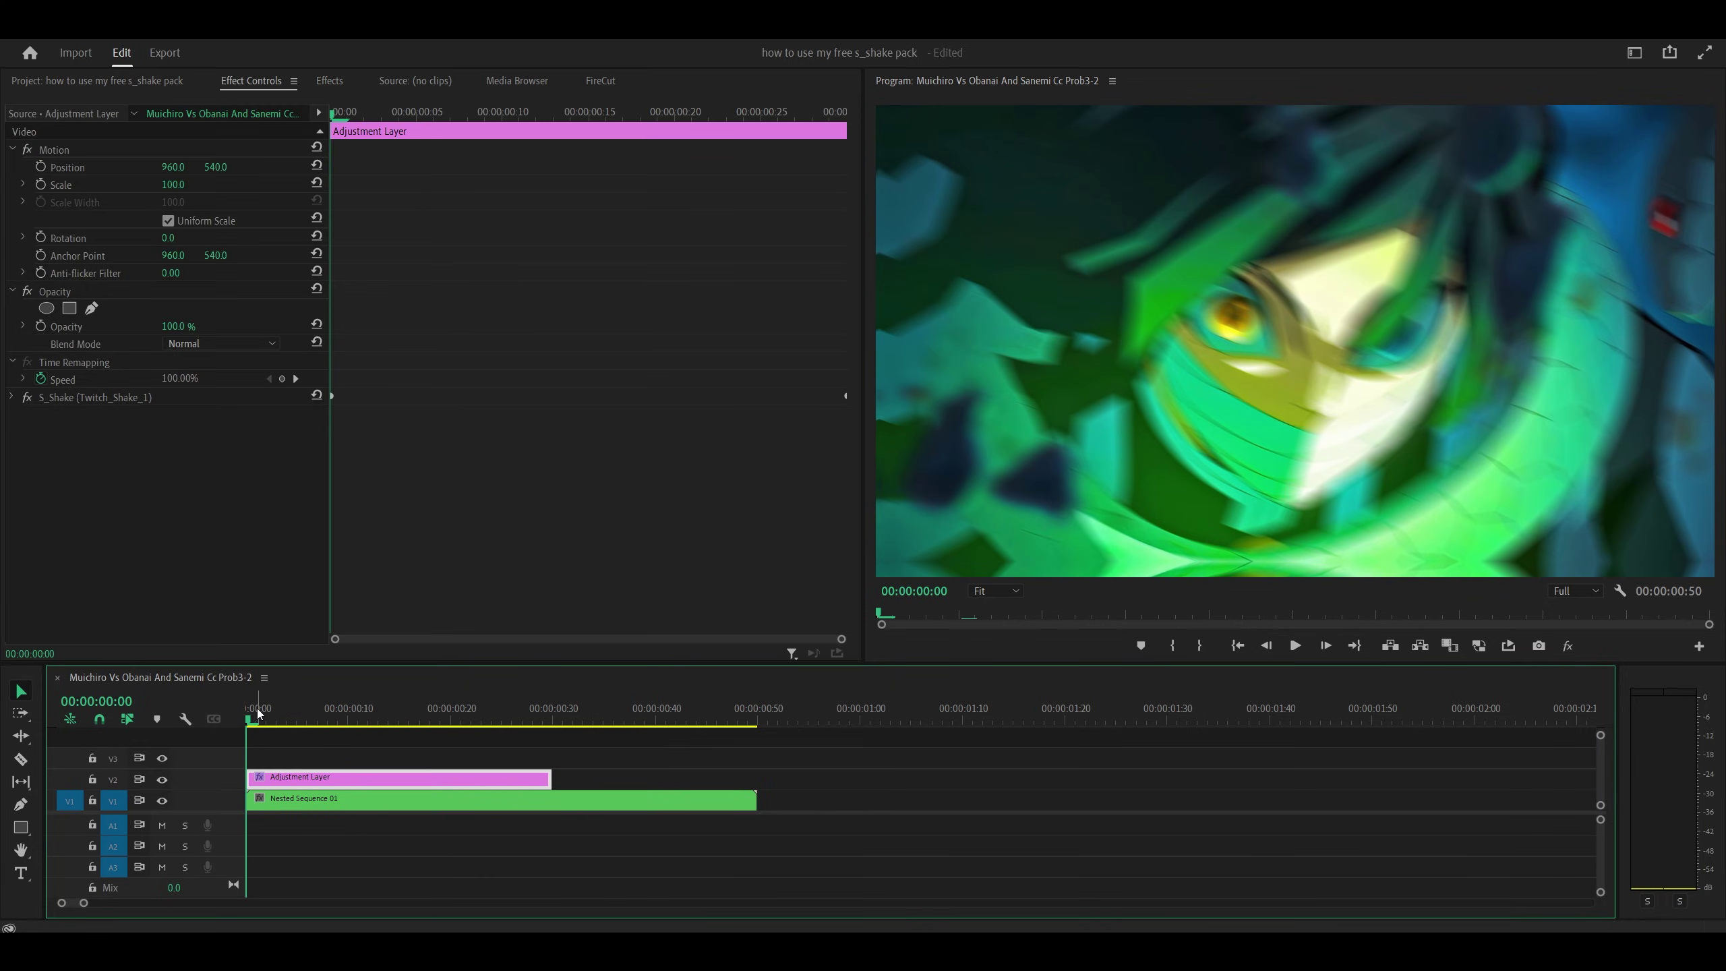
pyautogui.press('space')
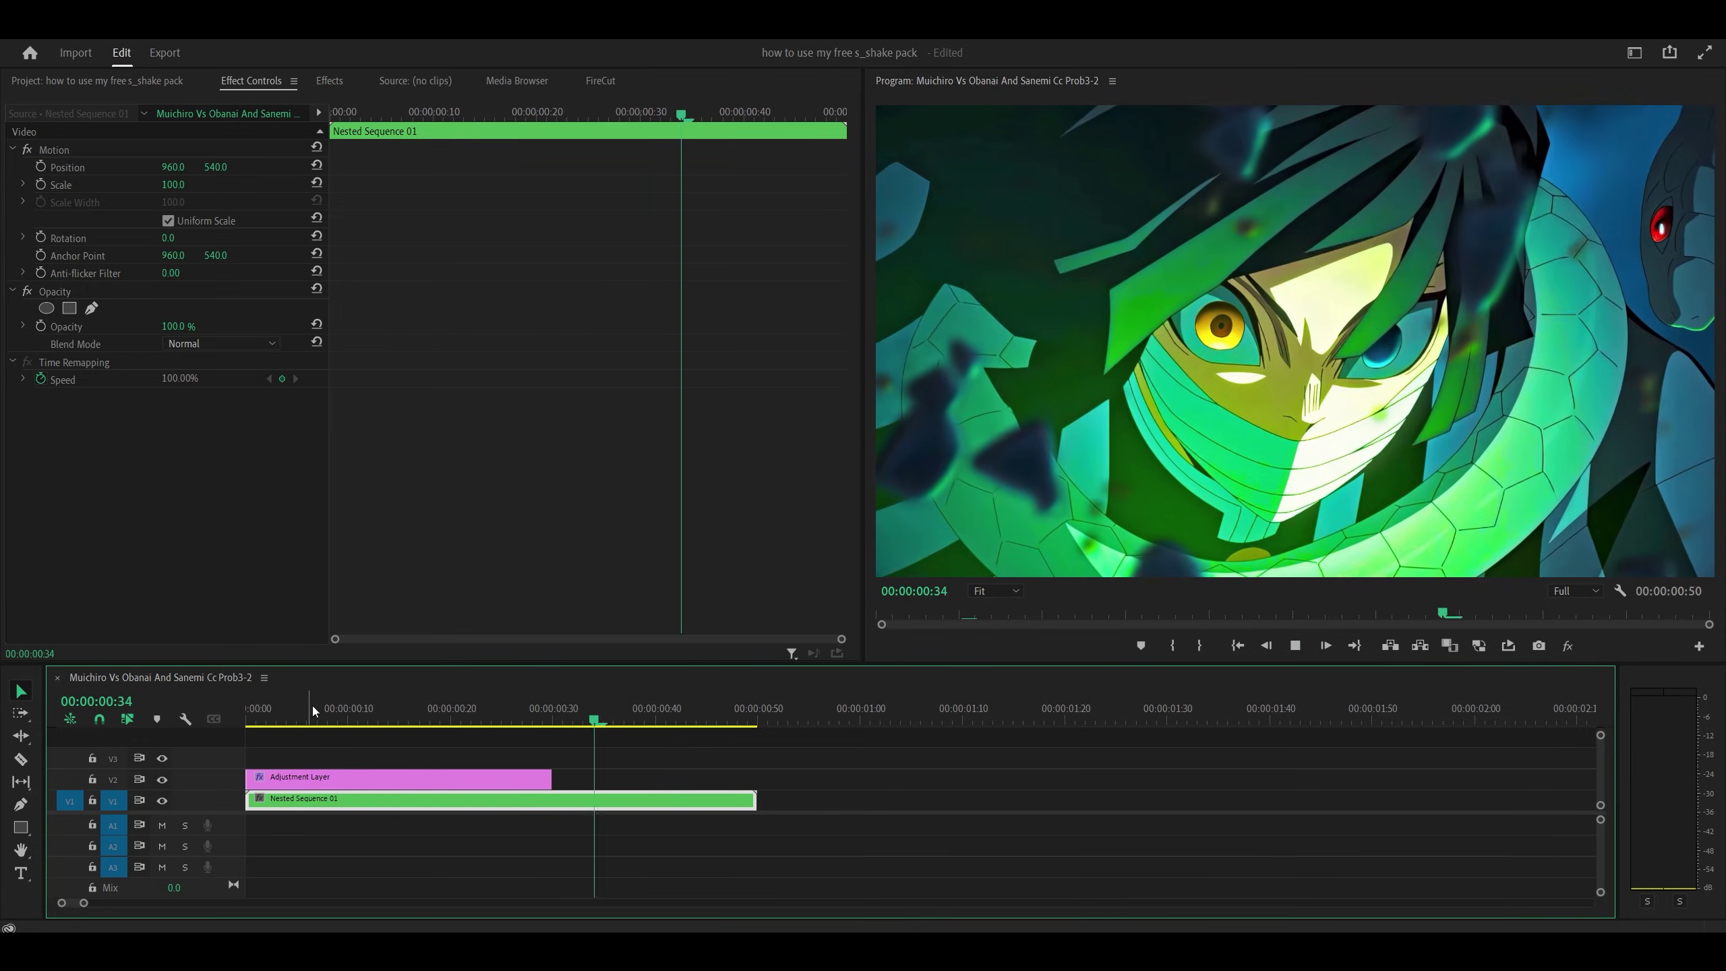
pyautogui.press('space')
pyautogui.press('Home')
pyautogui.click(319, 777)
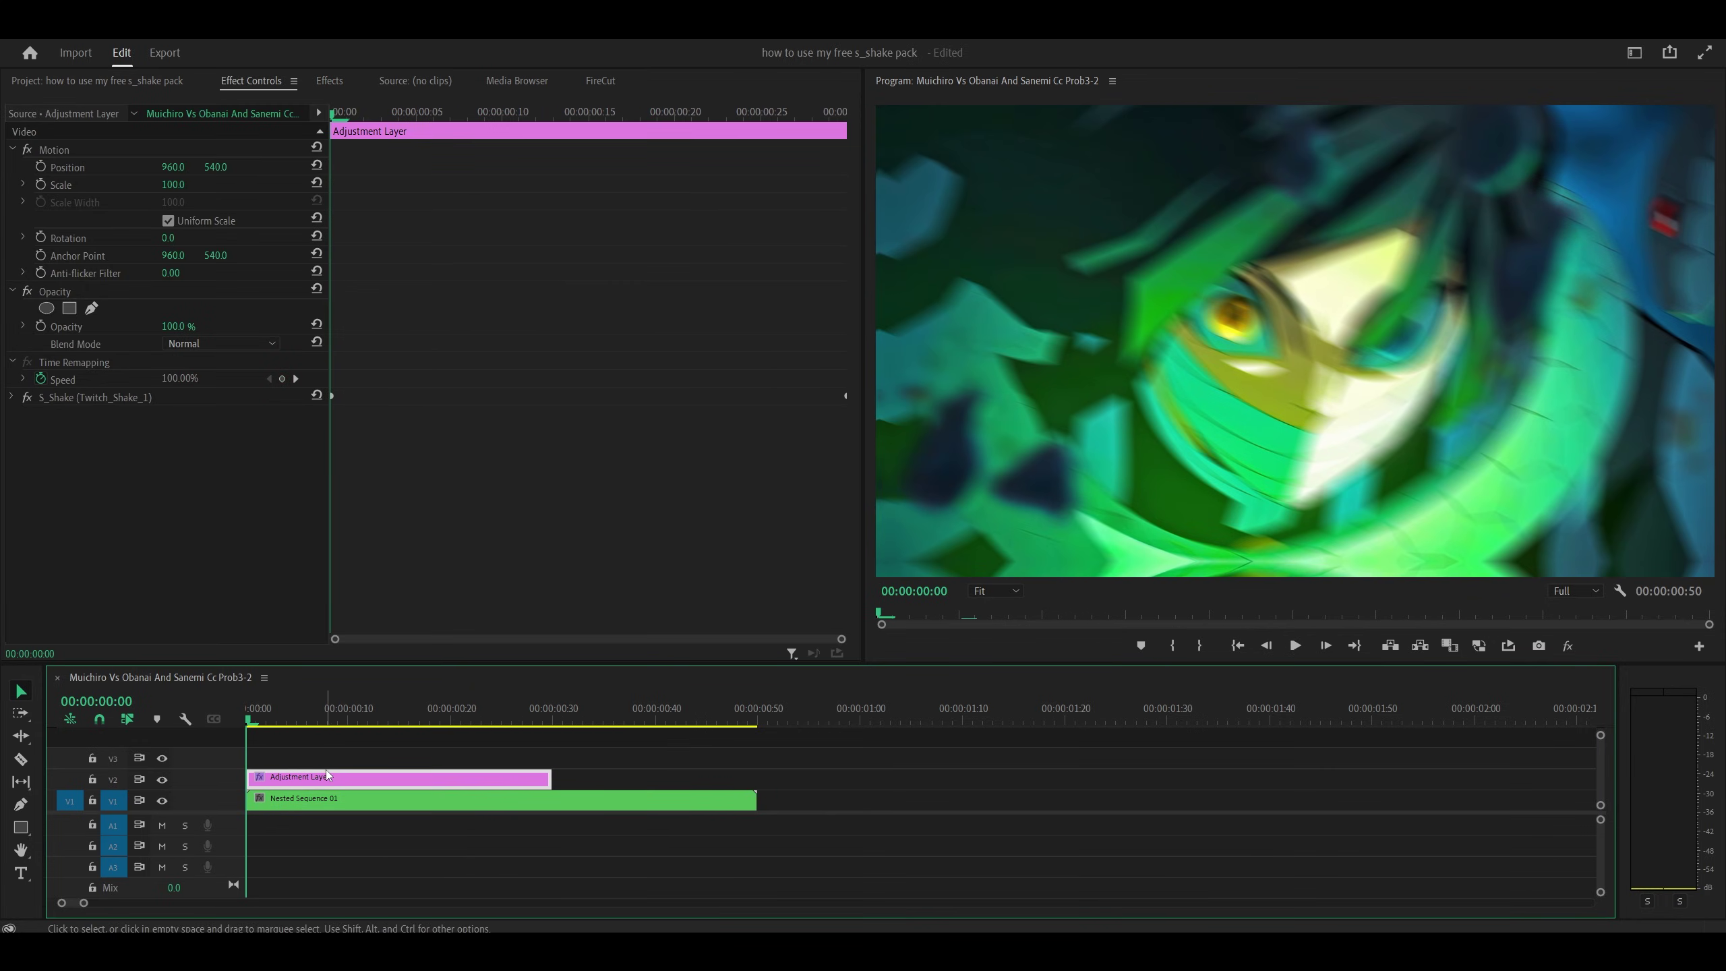
# Examine the S_Shake parameters and Amplitude curve of the adjustment layer while playing the sequence
pyautogui.click(12, 402)
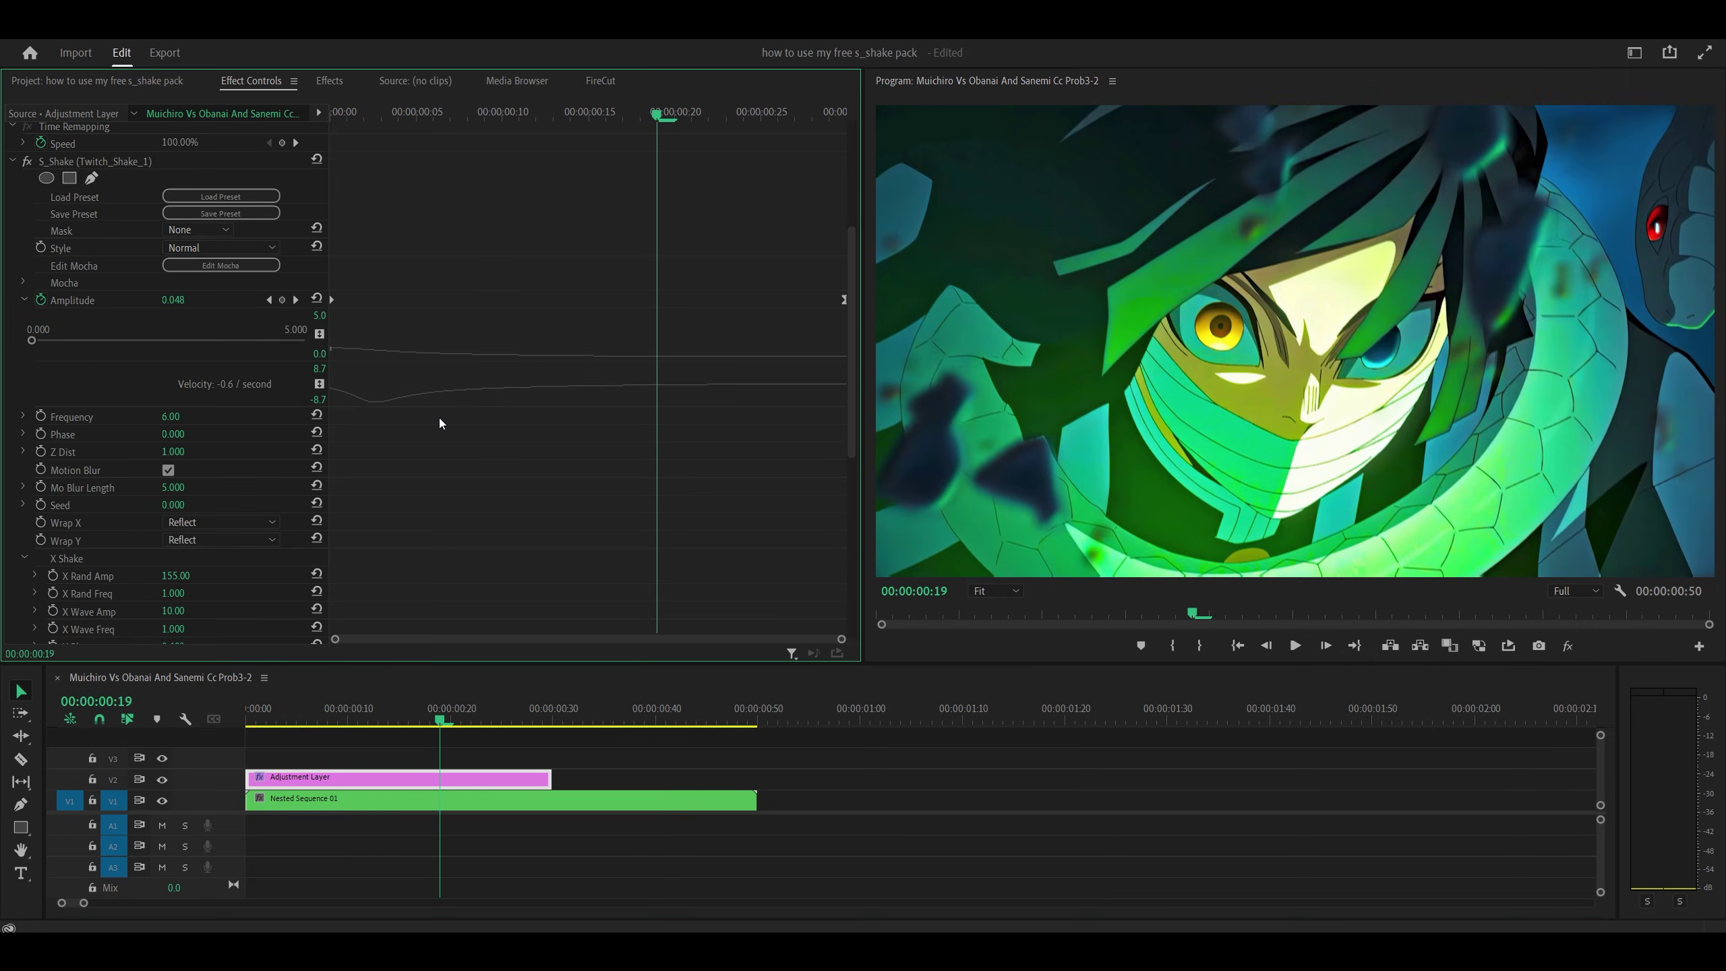
pyautogui.moveTo(427, 717); pyautogui.dragTo(203, 750)
pyautogui.press('space')
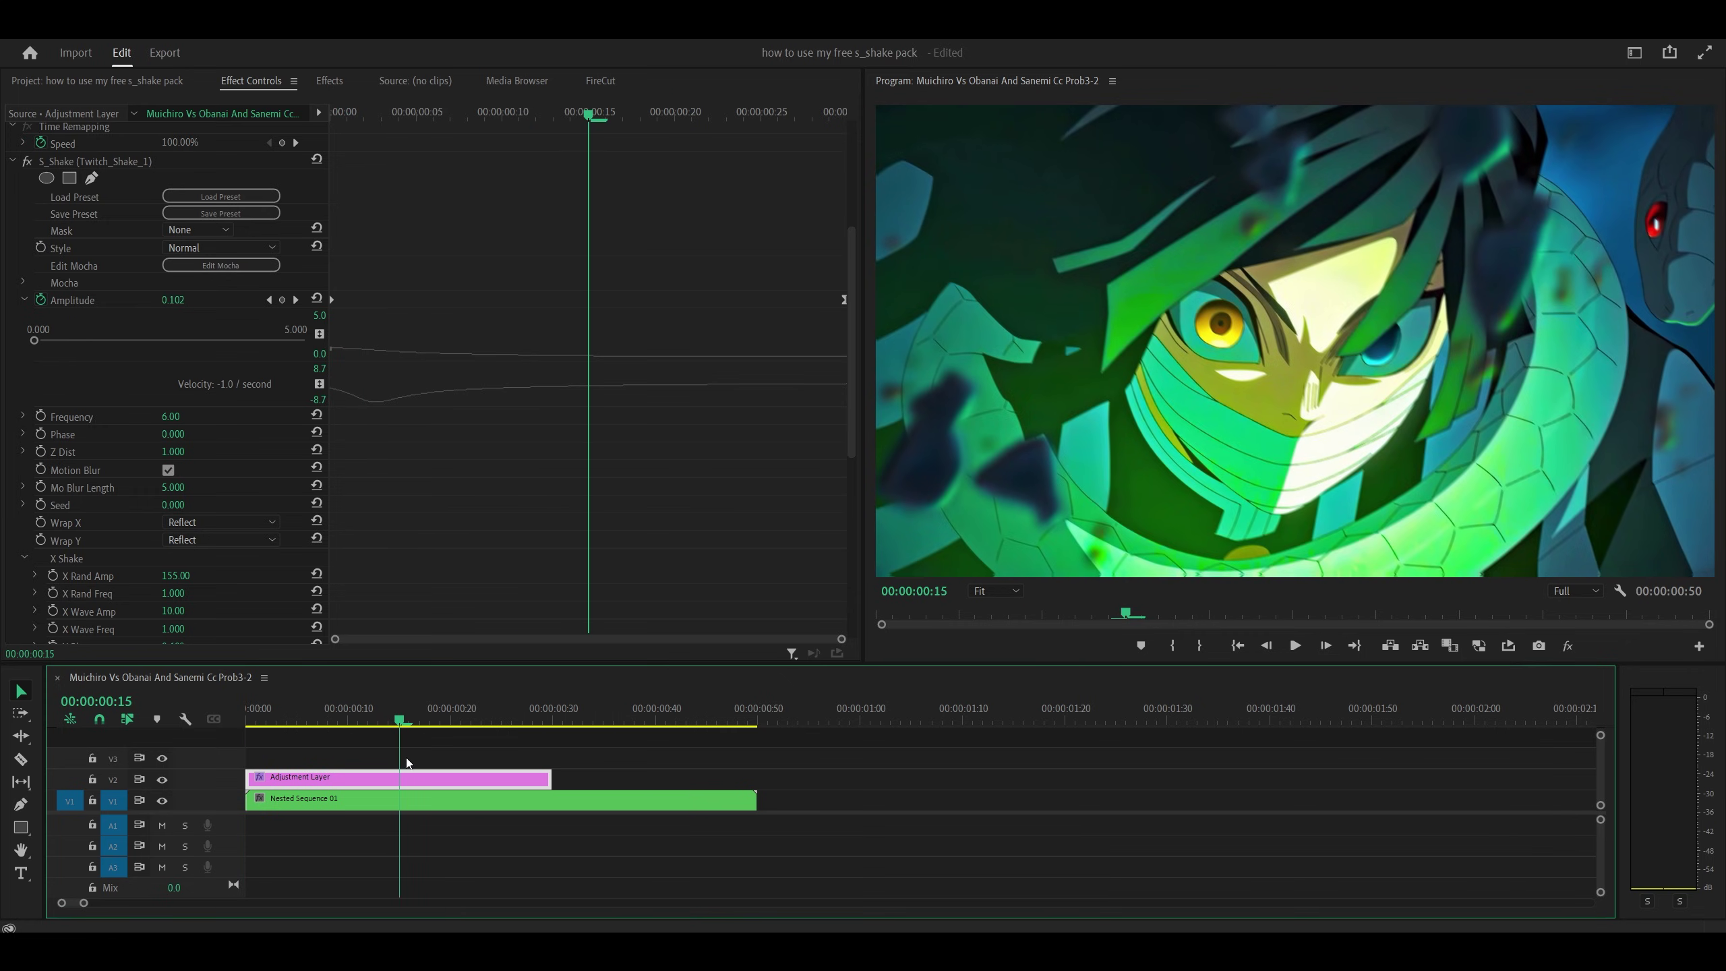
pyautogui.click(375, 739)
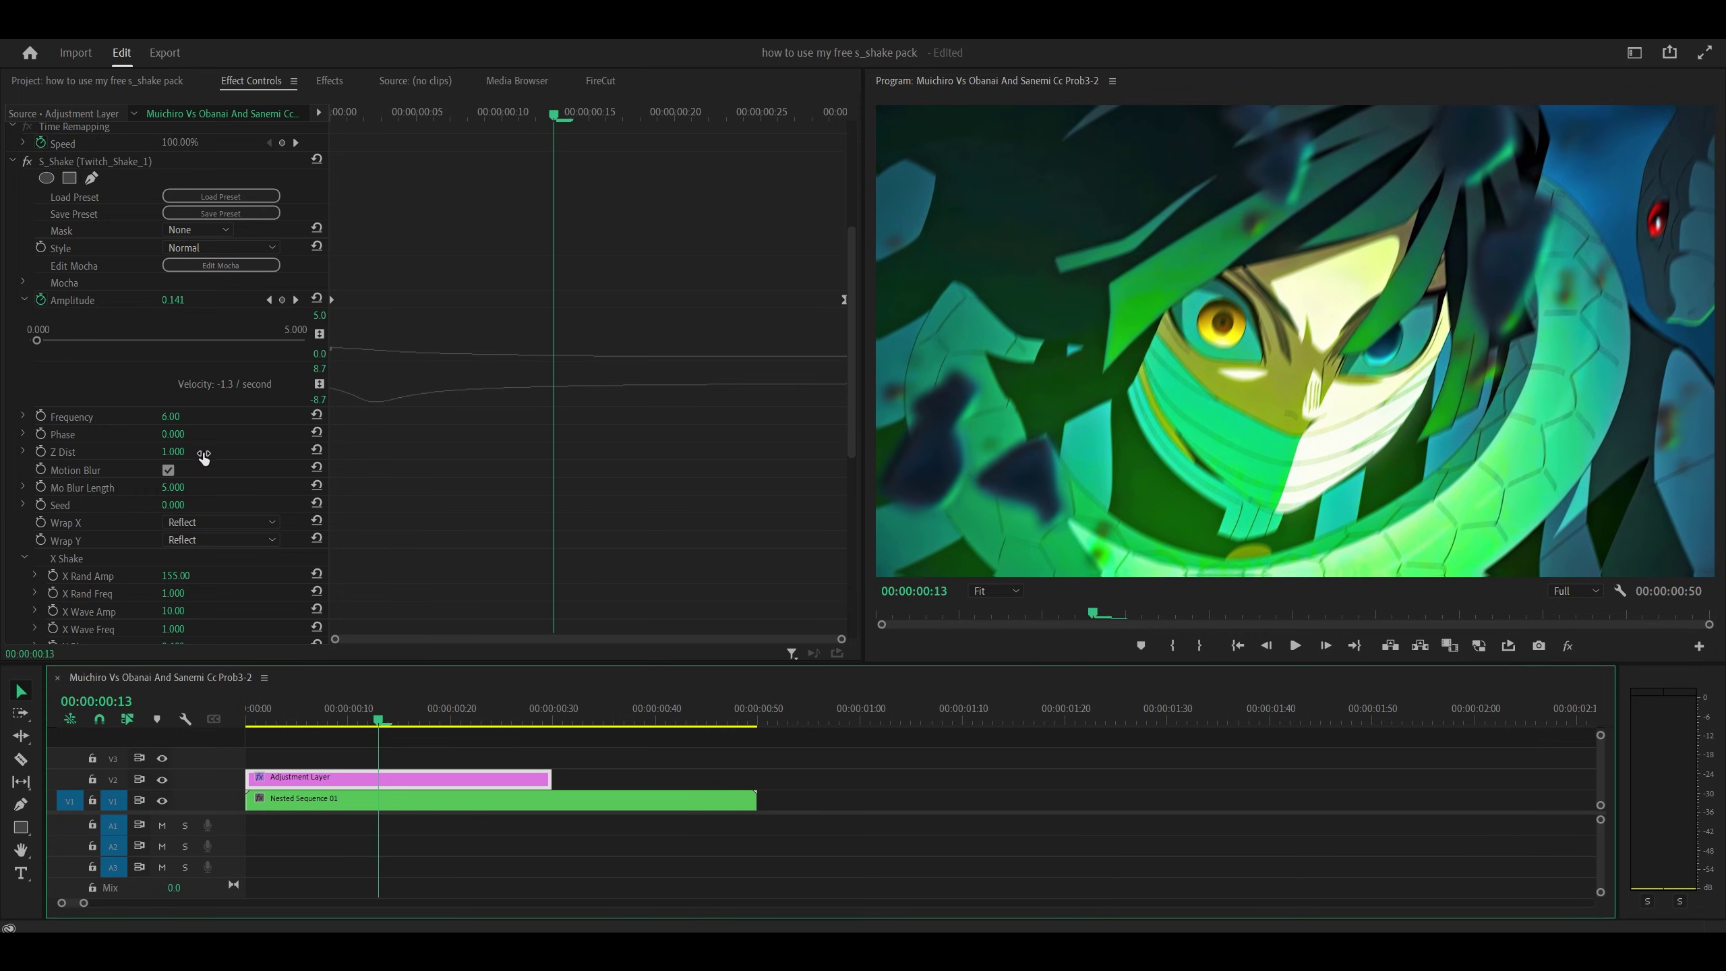
# Set the S_Shake Frequency to 8 and play the sequence from the start
pyautogui.click(178, 418)
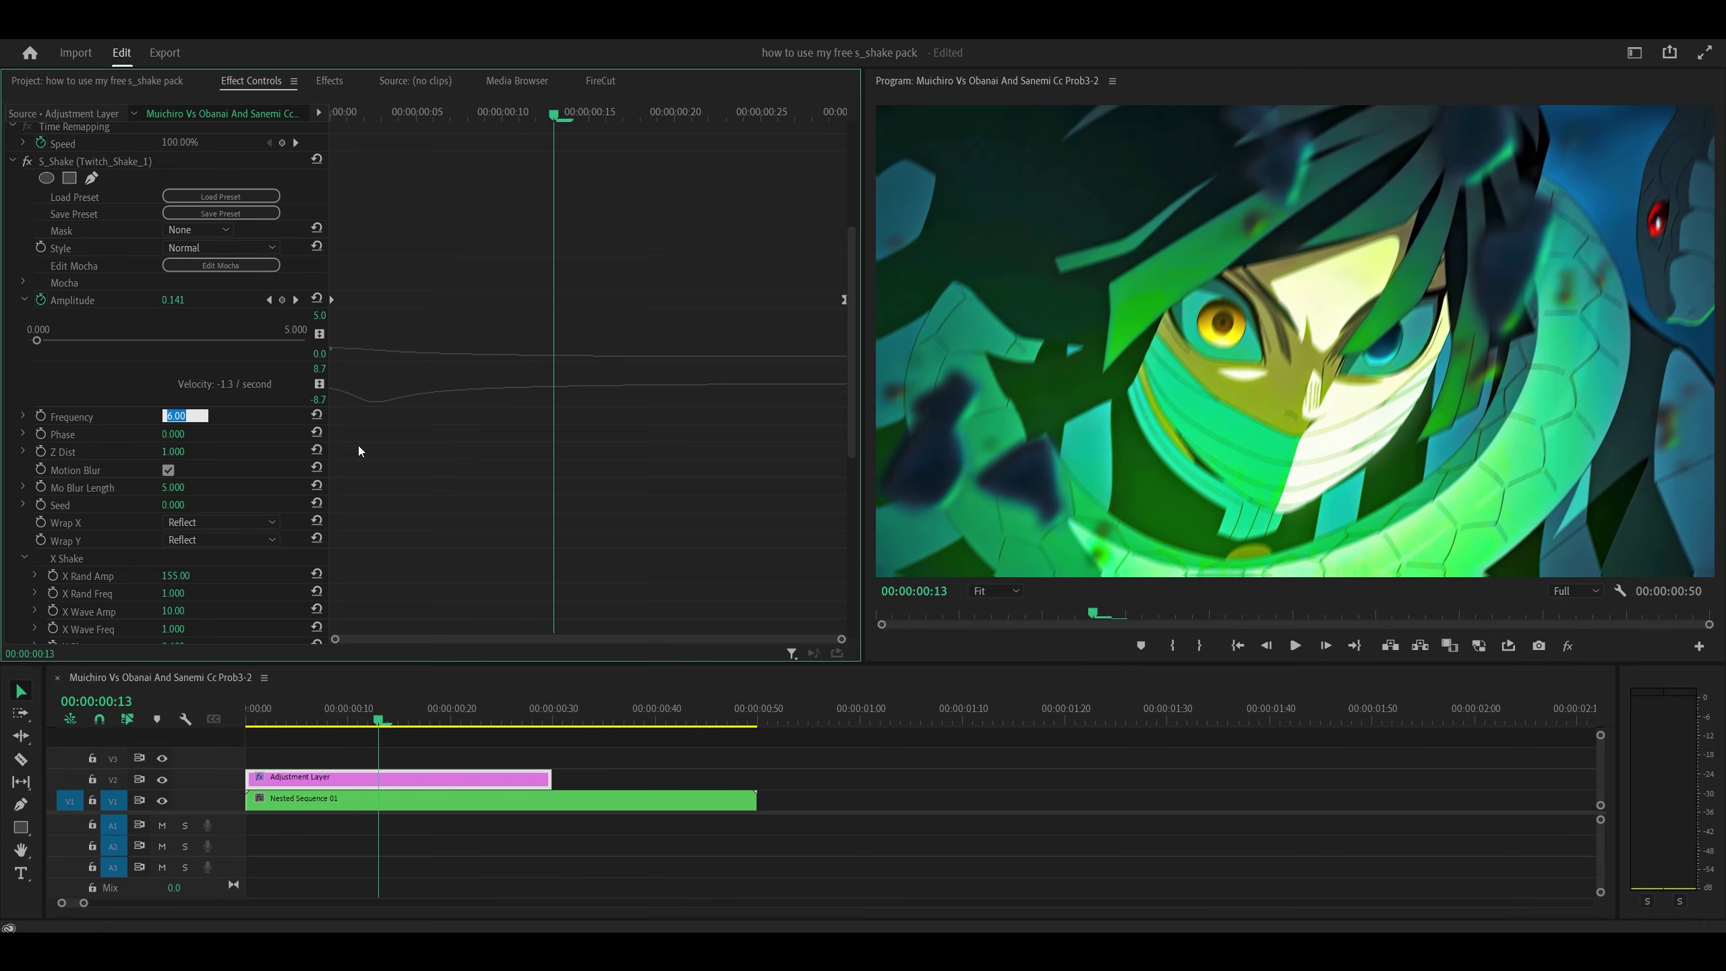
pyautogui.write('8')
pyautogui.press('Return')
pyautogui.moveTo(364, 710); pyautogui.dragTo(246, 709)
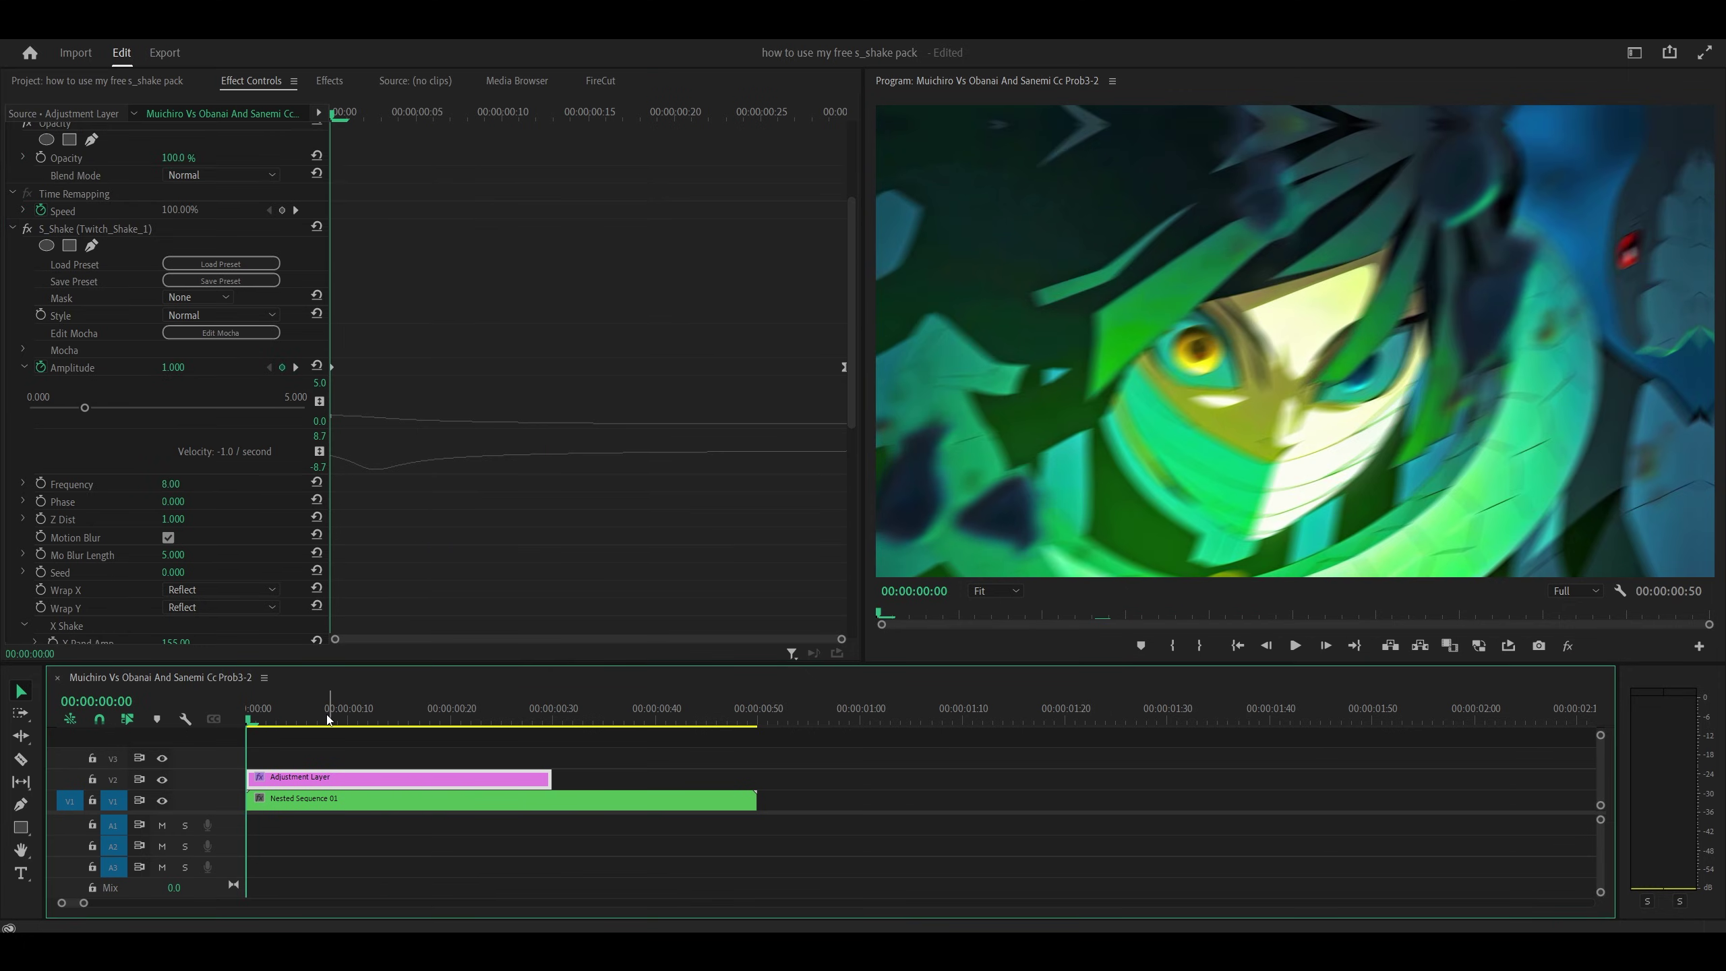
pyautogui.press('space')
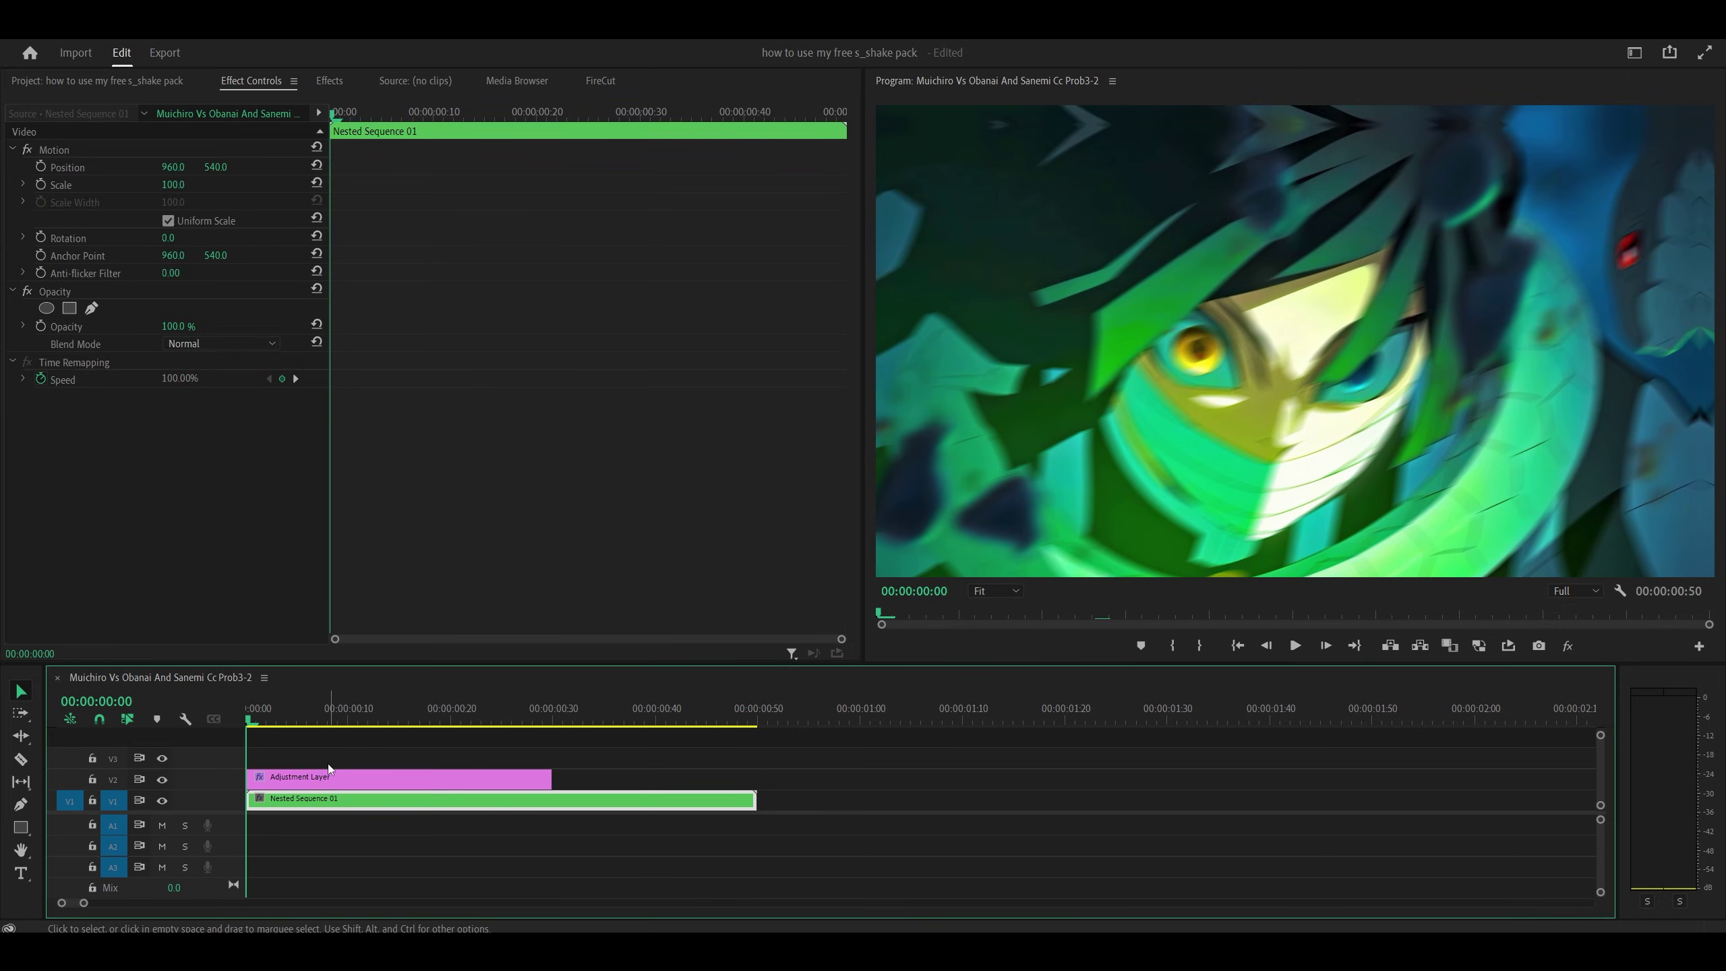
# Set the adjustment layer's S_Shake Frequency to 12 and preview the faster shake
pyautogui.click(329, 777)
pyautogui.press('space')
pyautogui.press('space')
pyautogui.scroll(-3, 553, 507)
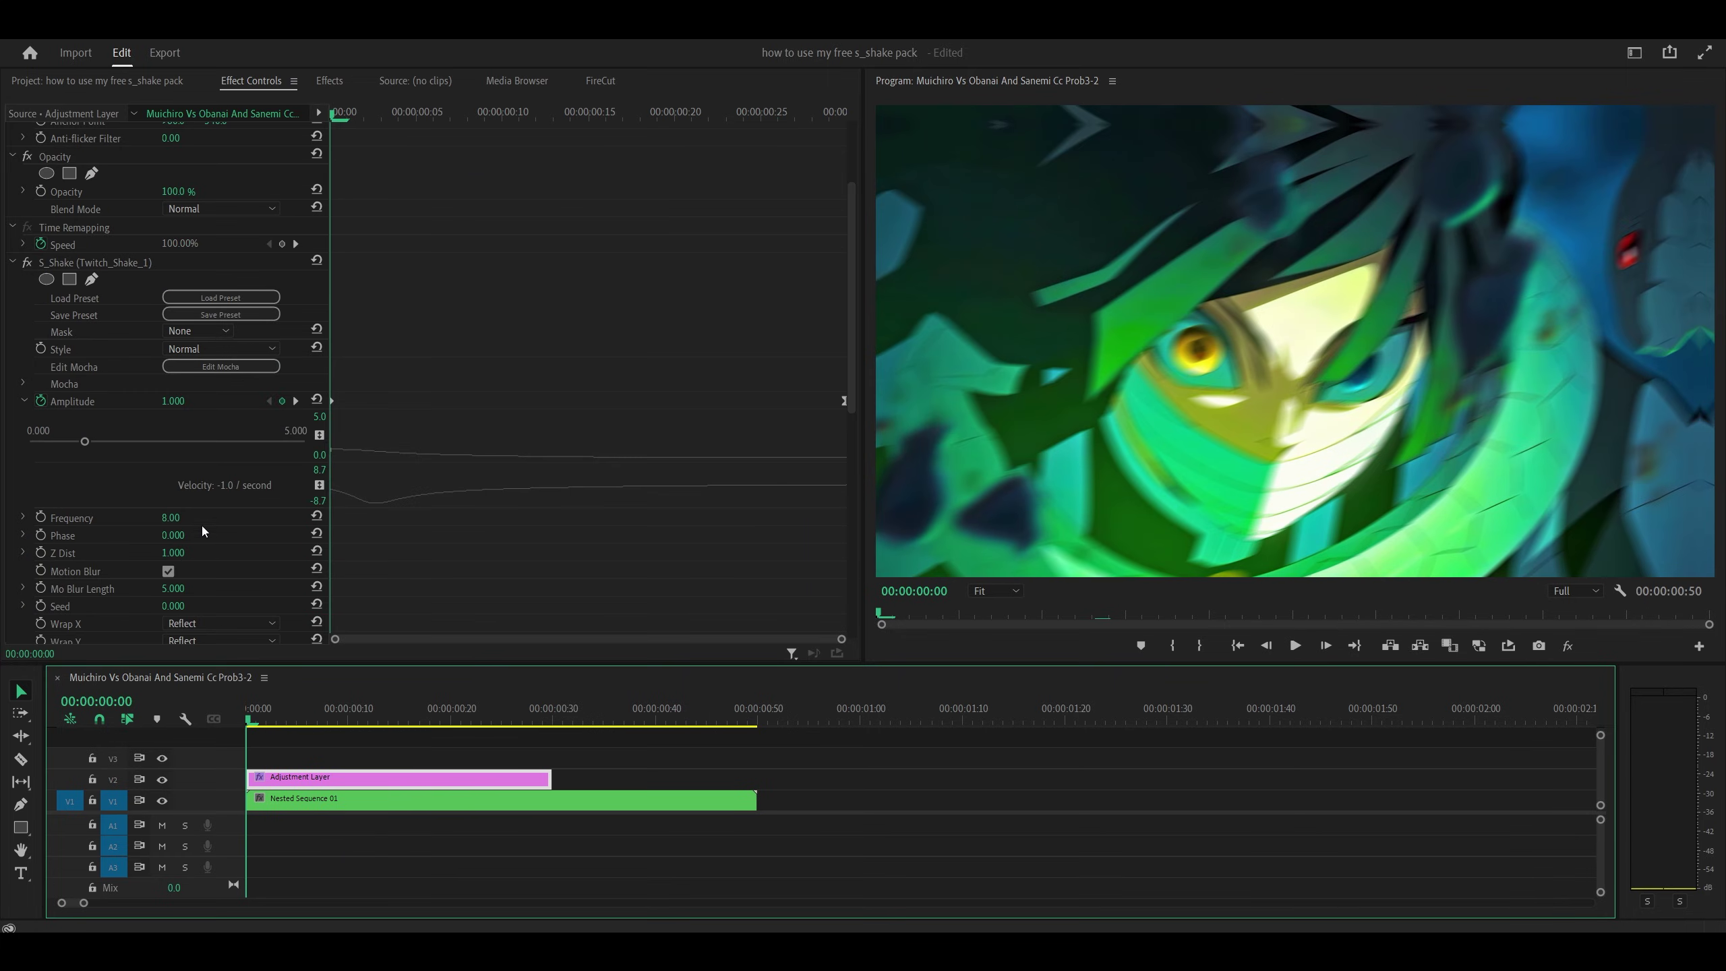
pyautogui.click(171, 518)
pyautogui.write('10')
pyautogui.click(485, 324)
pyautogui.press('space')
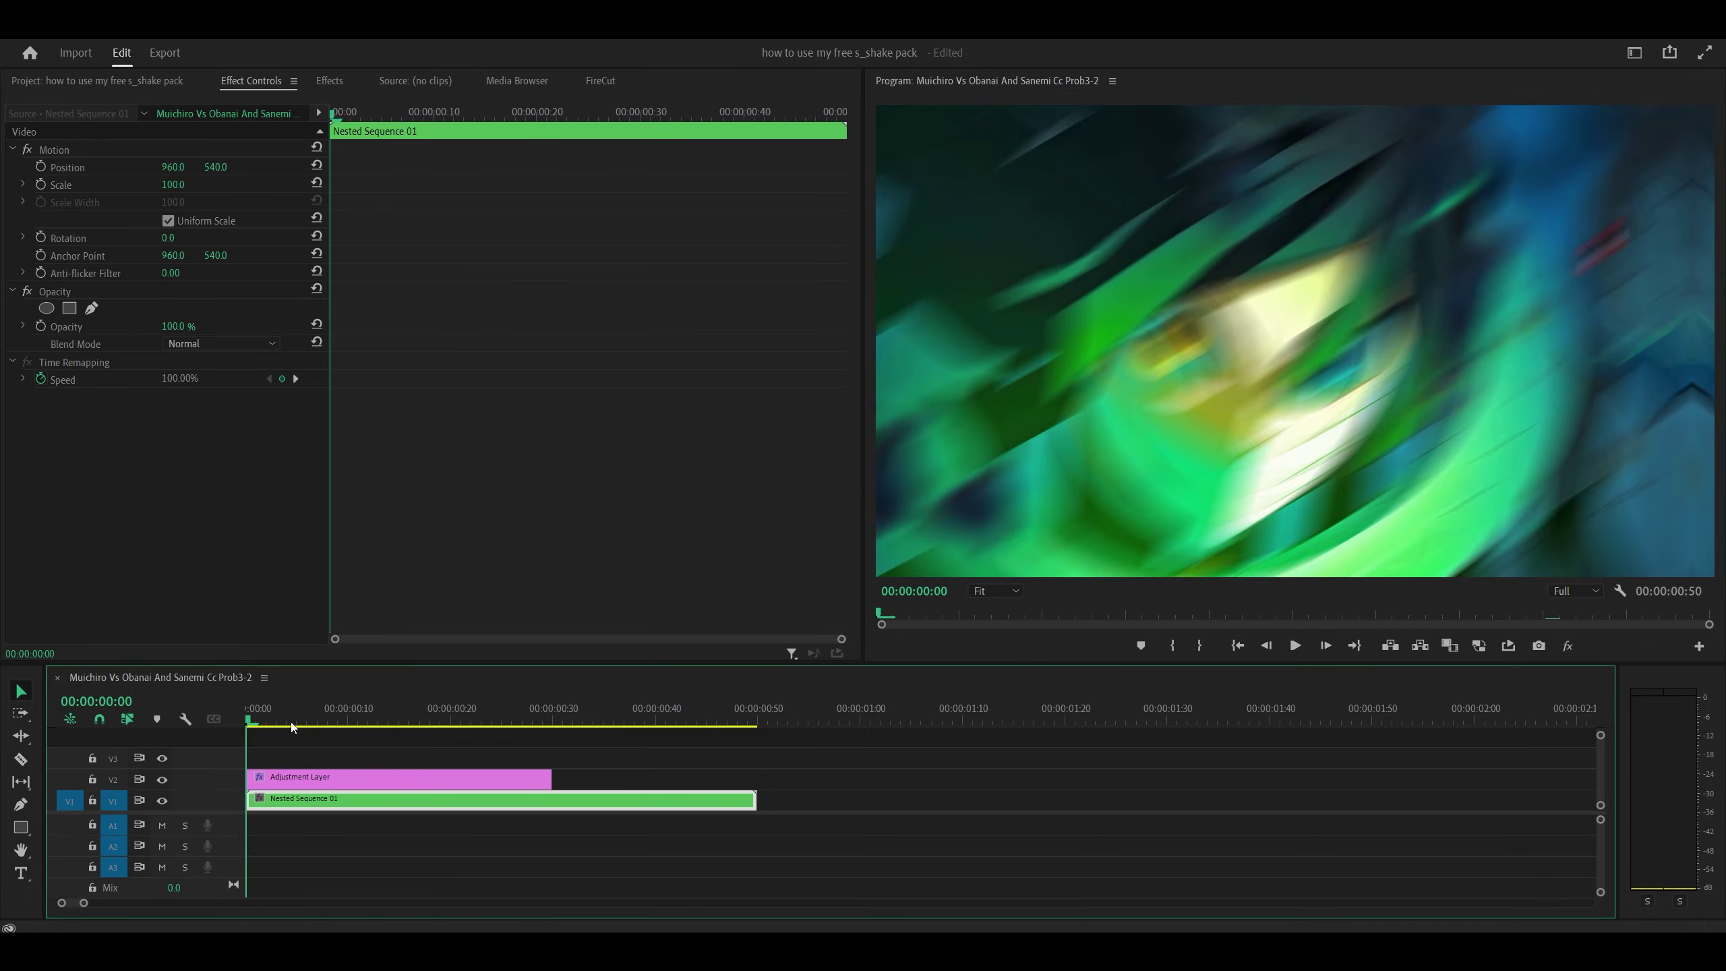
pyautogui.press('space')
pyautogui.press('space')
# Set the adjustment layer's S_Shake Frequency to 10 and play the sequence from the start
pyautogui.click(306, 777)
pyautogui.scroll(-3, 213, 532)
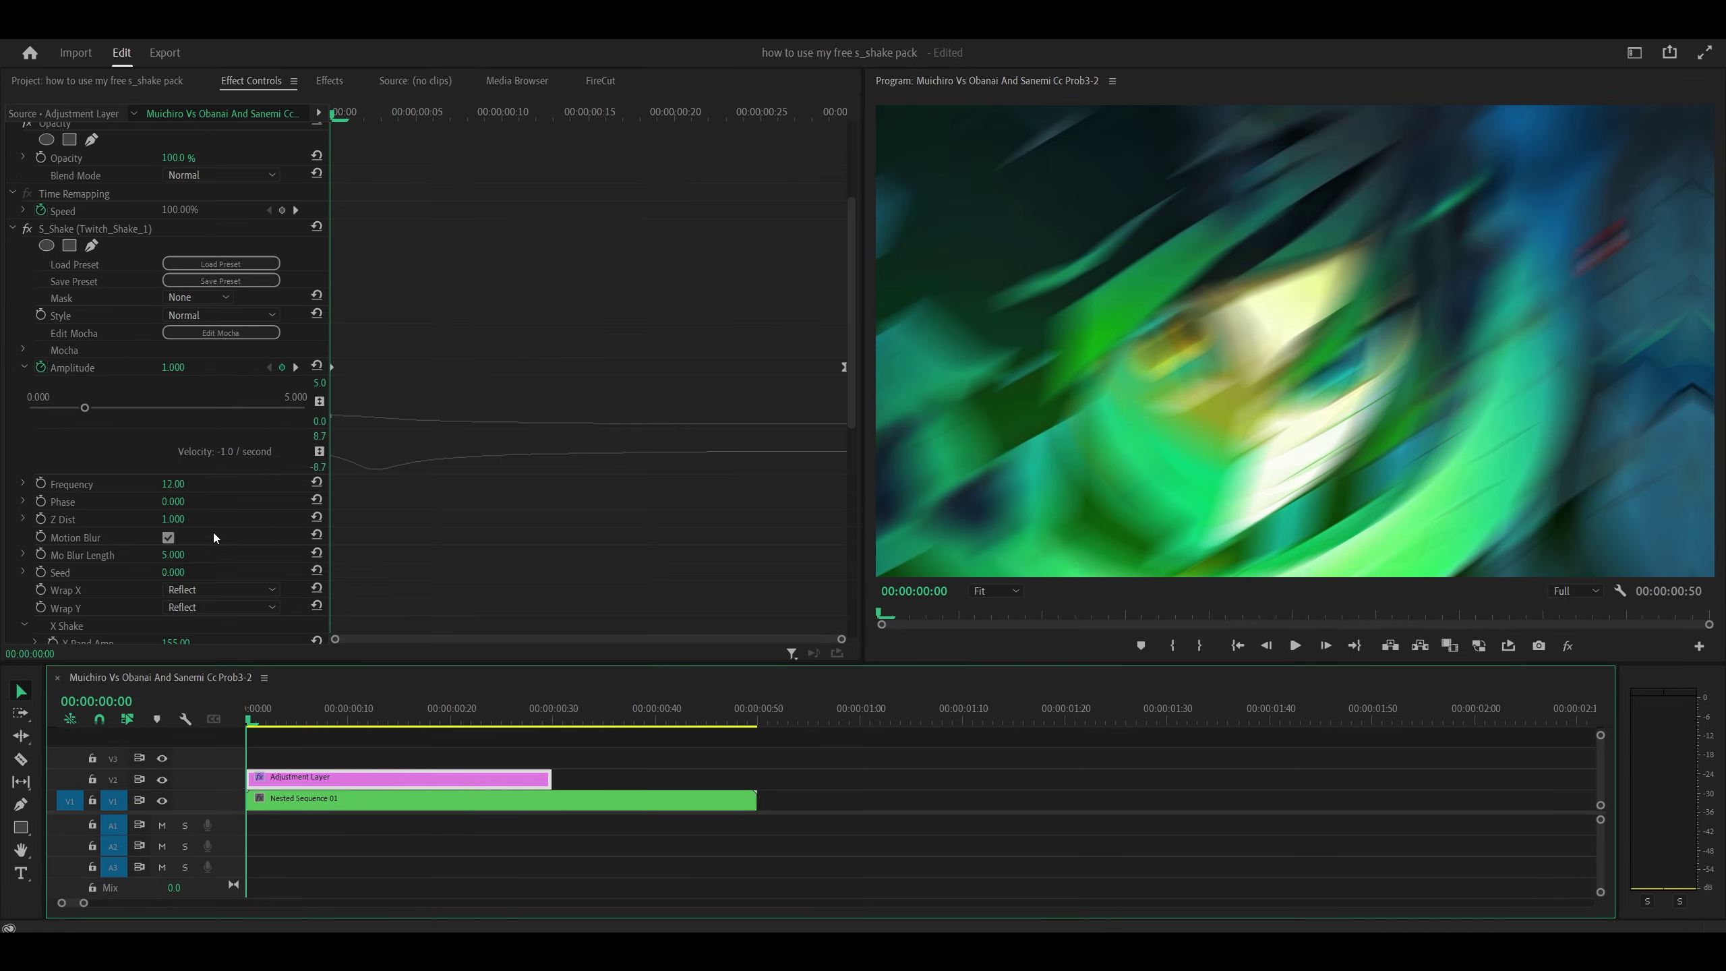
pyautogui.click(178, 484)
pyautogui.write('10')
pyautogui.click(491, 505)
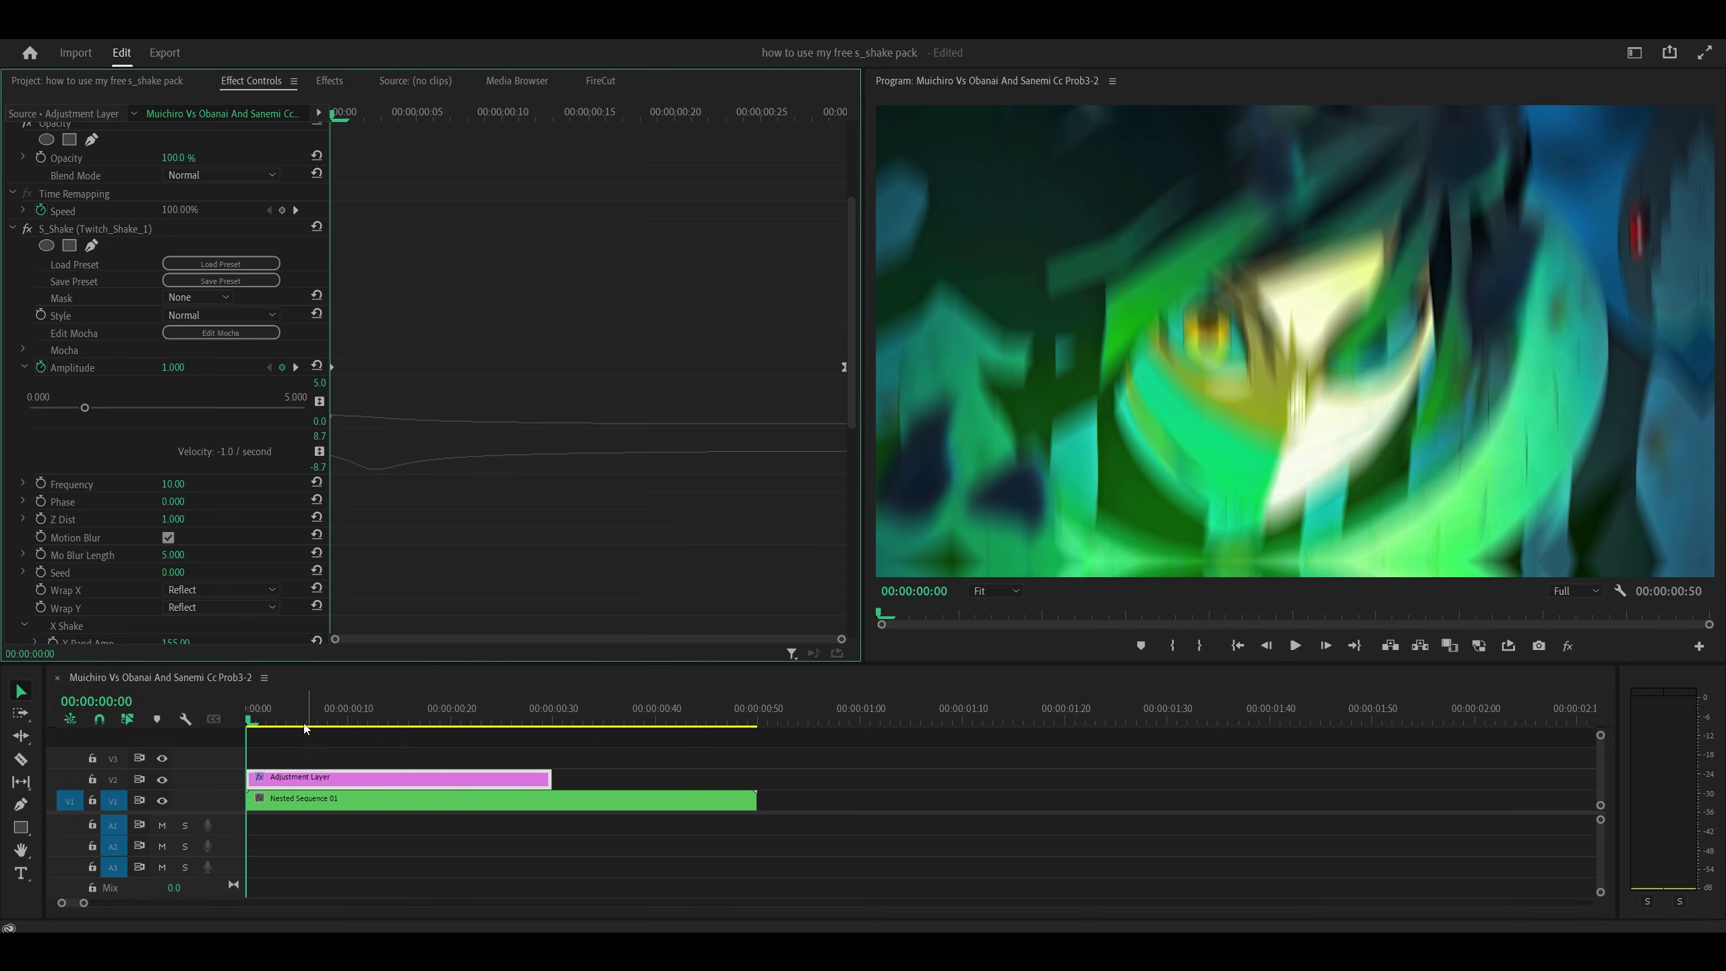
pyautogui.press('space')
pyautogui.click(278, 711)
pyautogui.press('space')
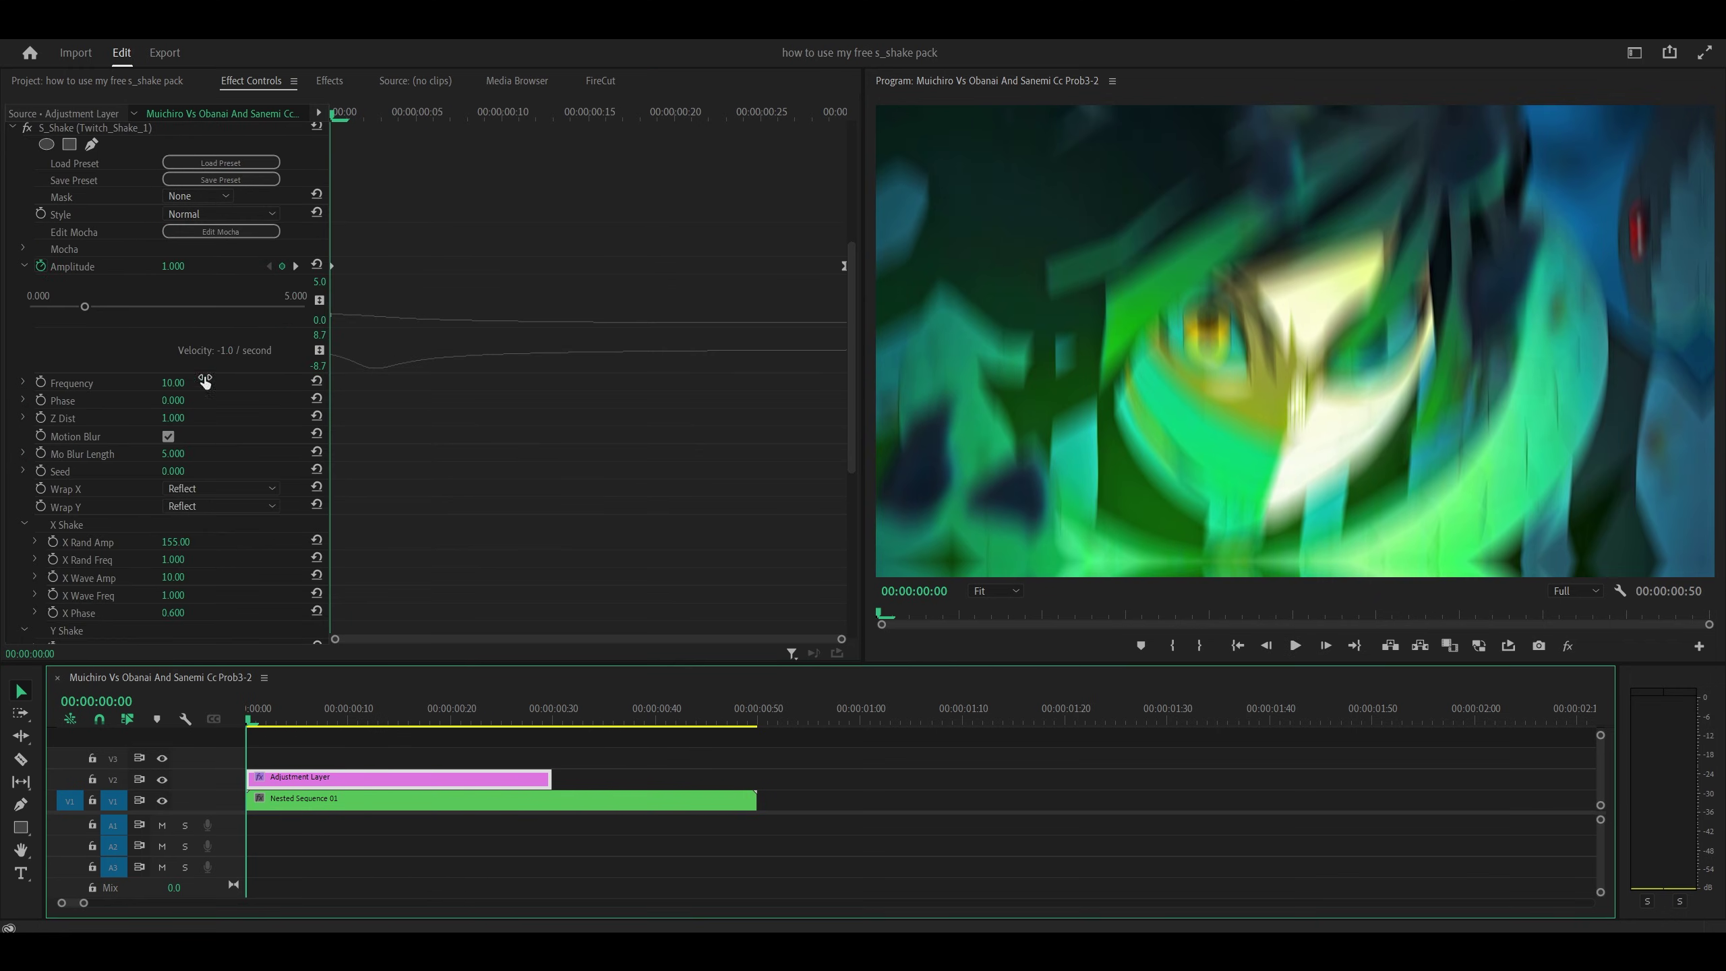
# Remove the S_Shake (Twitch_Shake_1) effect from the adjustment layer
pyautogui.click(435, 440)
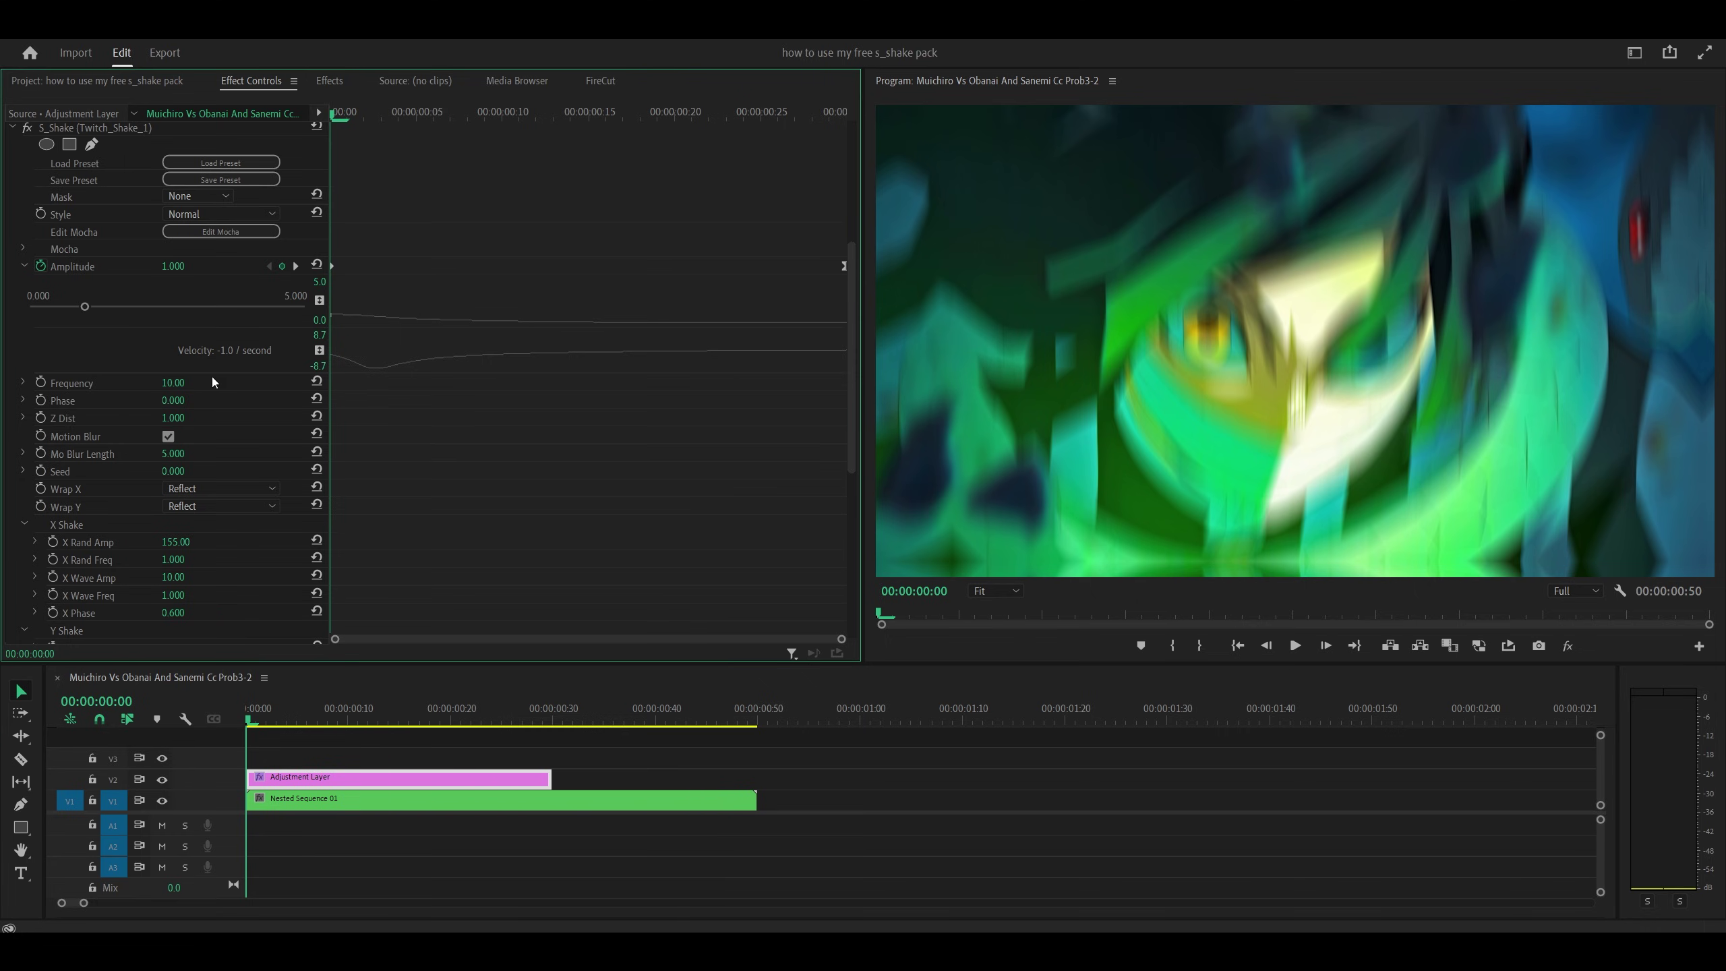
pyautogui.scroll(3, 468, 407)
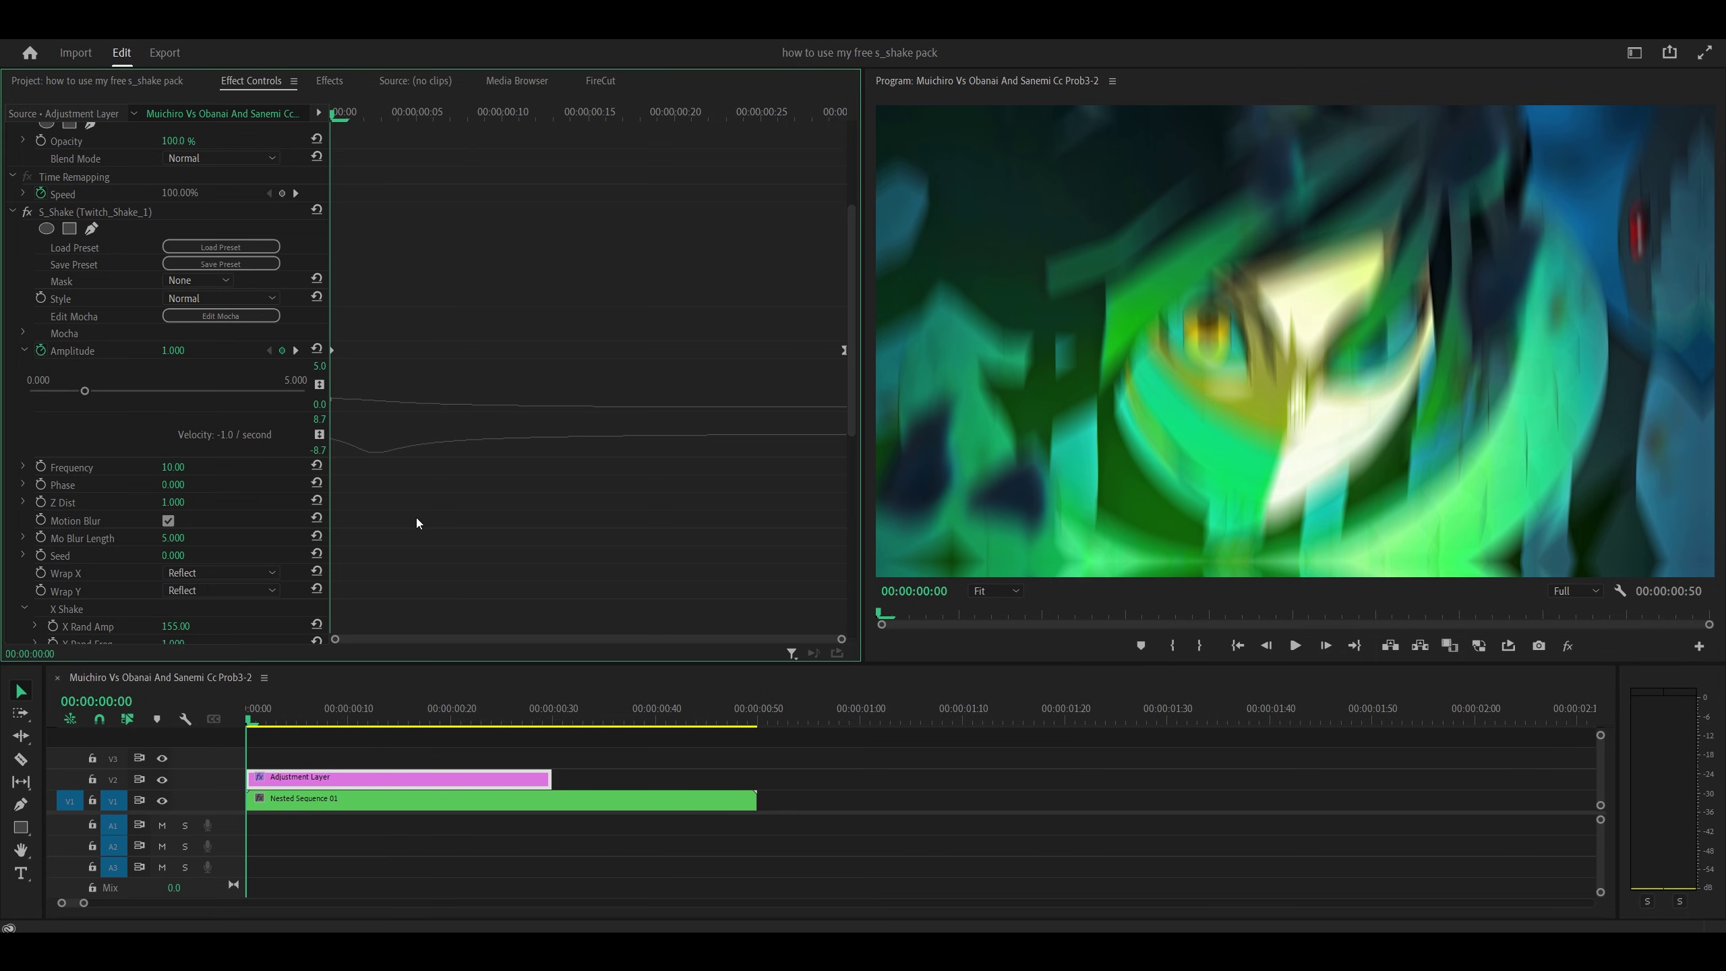
pyautogui.click(81, 210)
pyautogui.press('Delete')
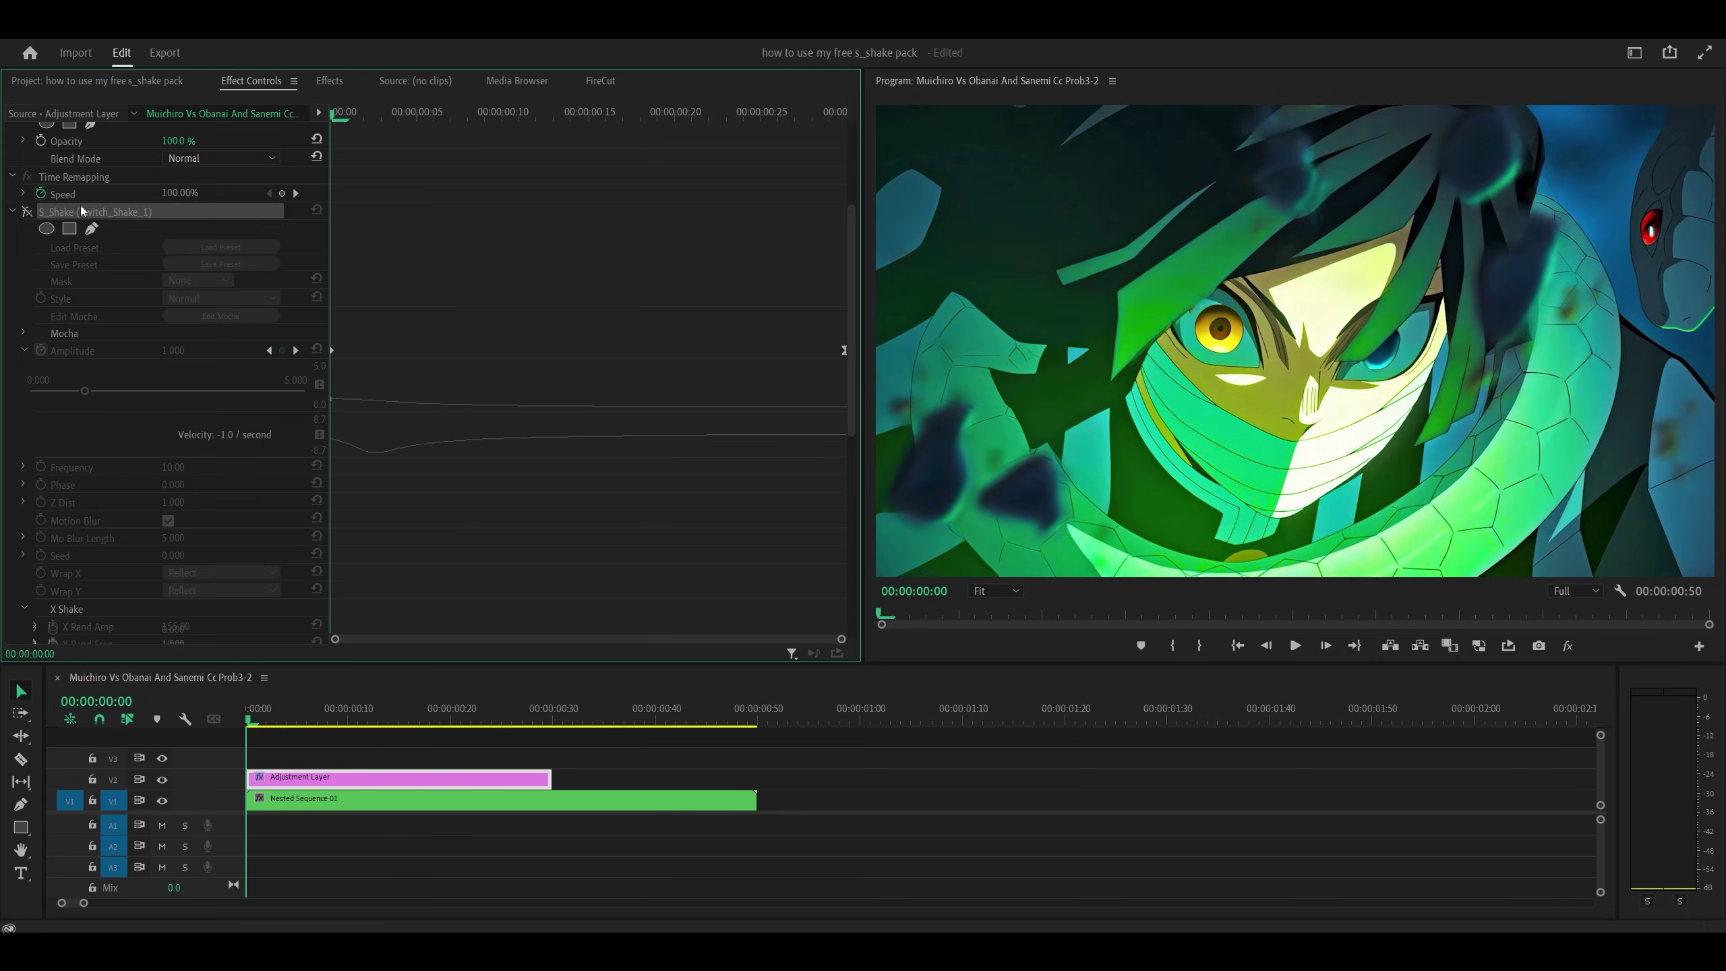
# Change the sequence timebase to 24 fps in the sequence settings
pyautogui.click(124, 41)
pyautogui.click(150, 45)
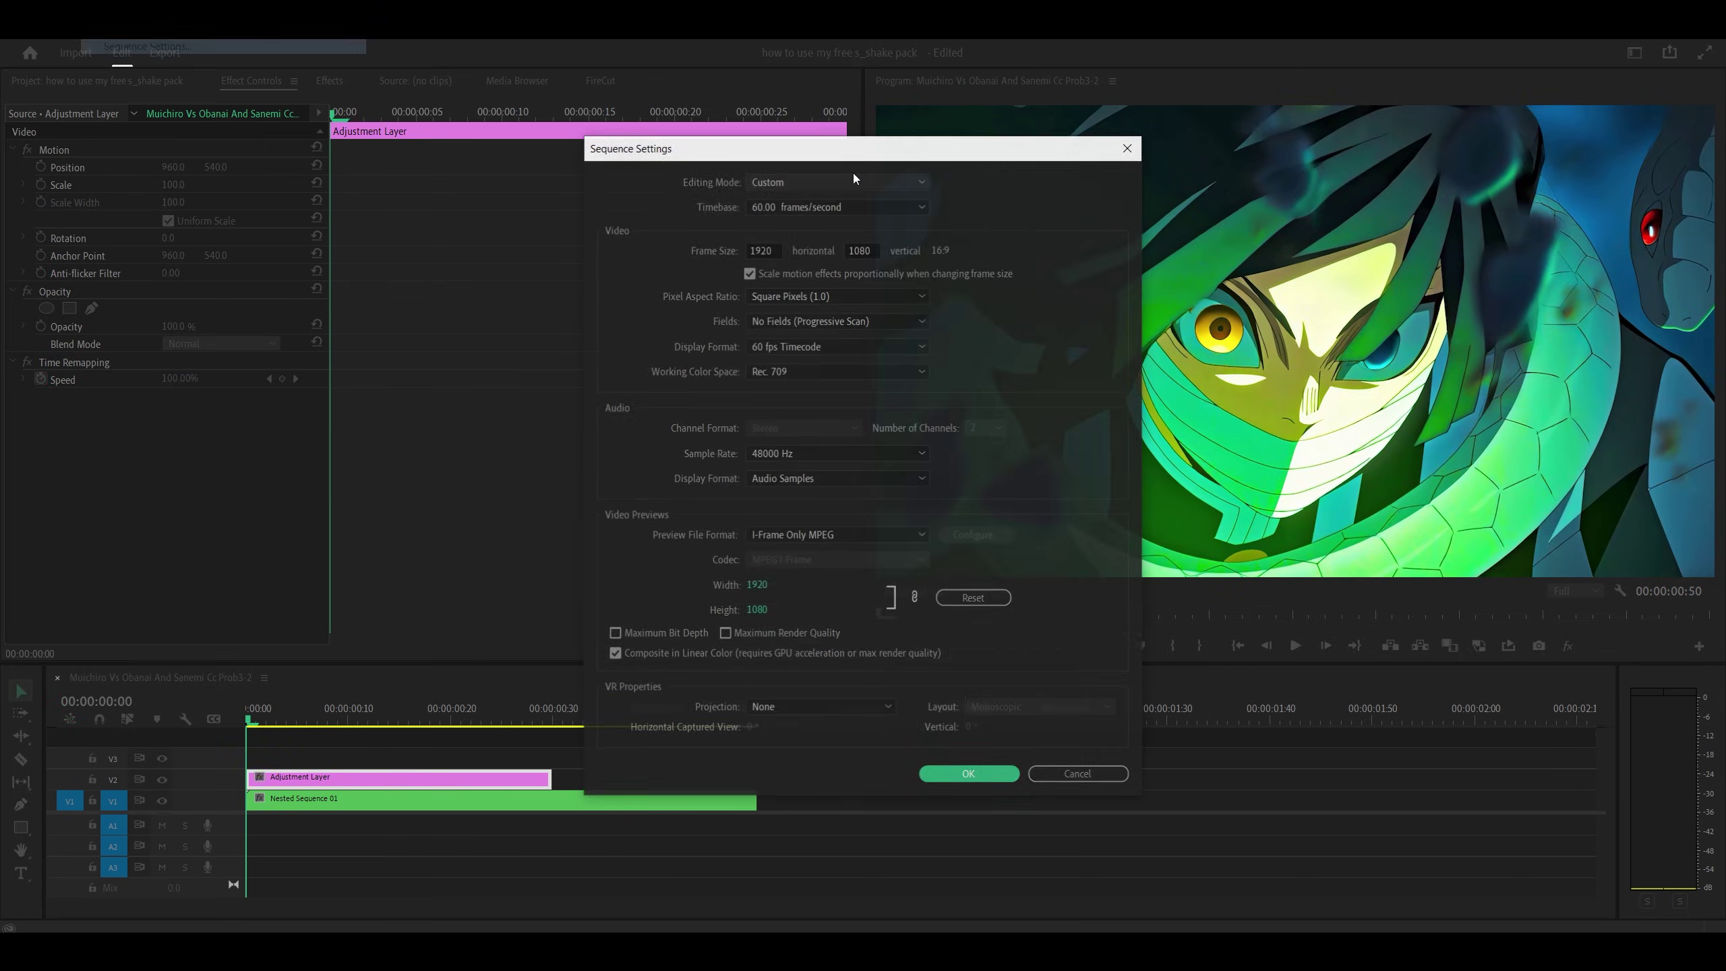
pyautogui.click(826, 201)
pyautogui.click(794, 314)
pyautogui.click(969, 775)
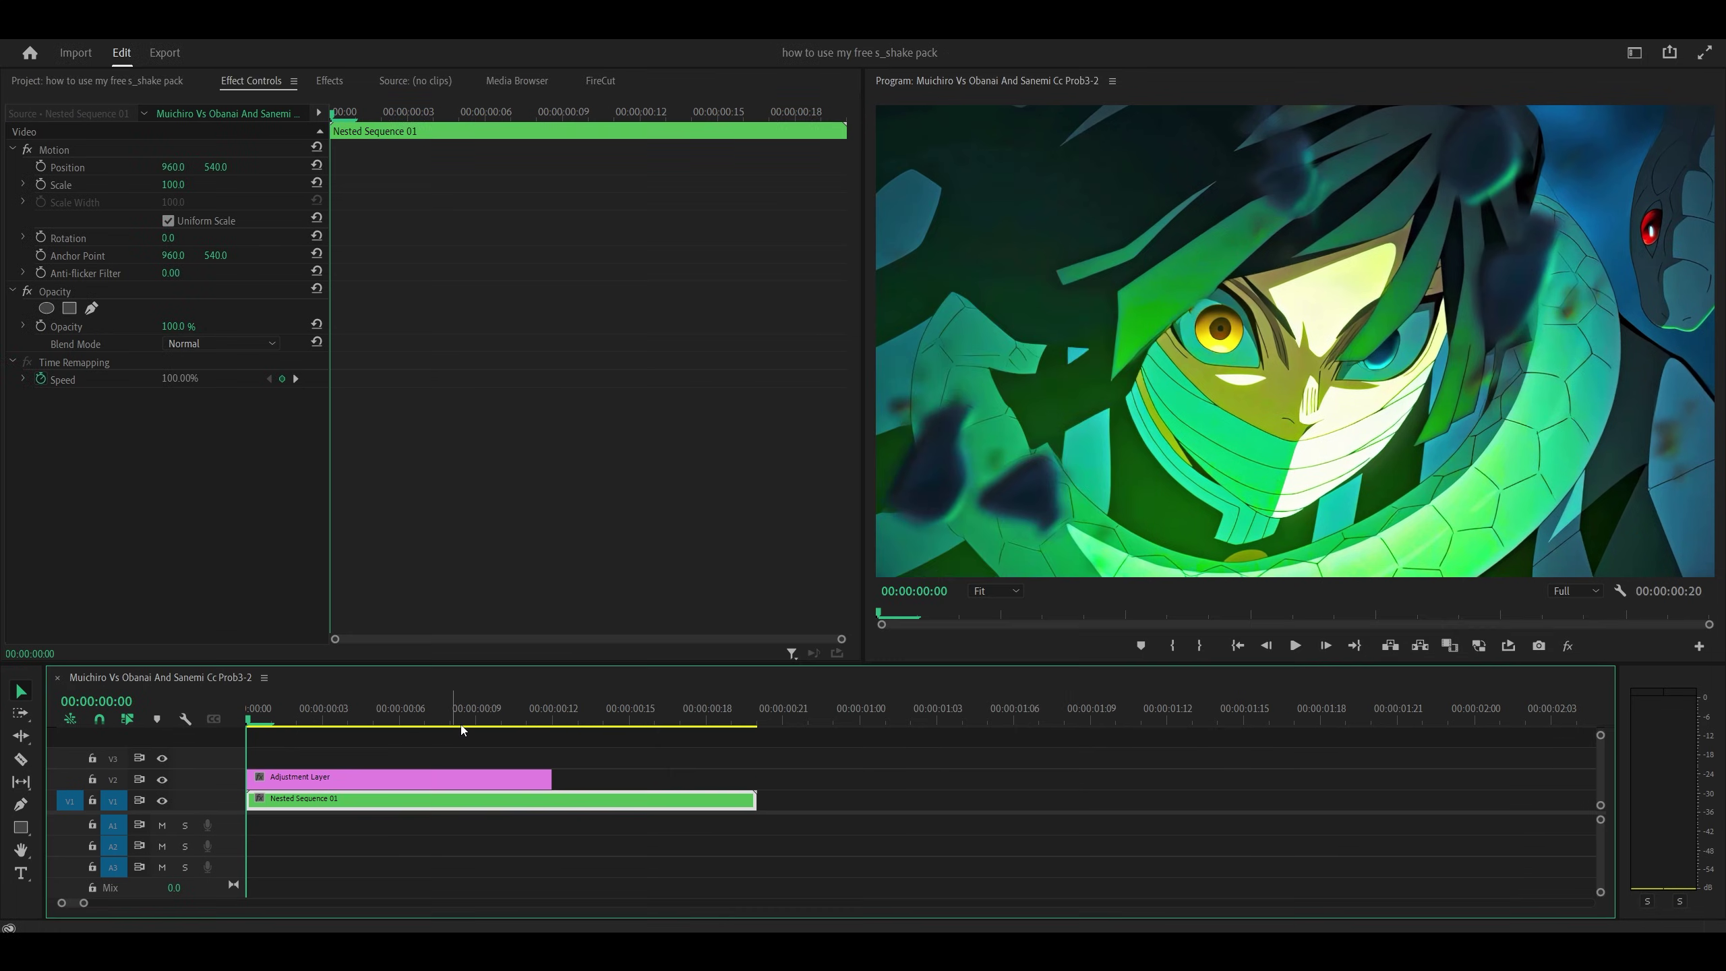
# Trim the adjustment layer on track V2 to end at 00:00:00:10 and return the playhead to the sequence start
pyautogui.press('space')
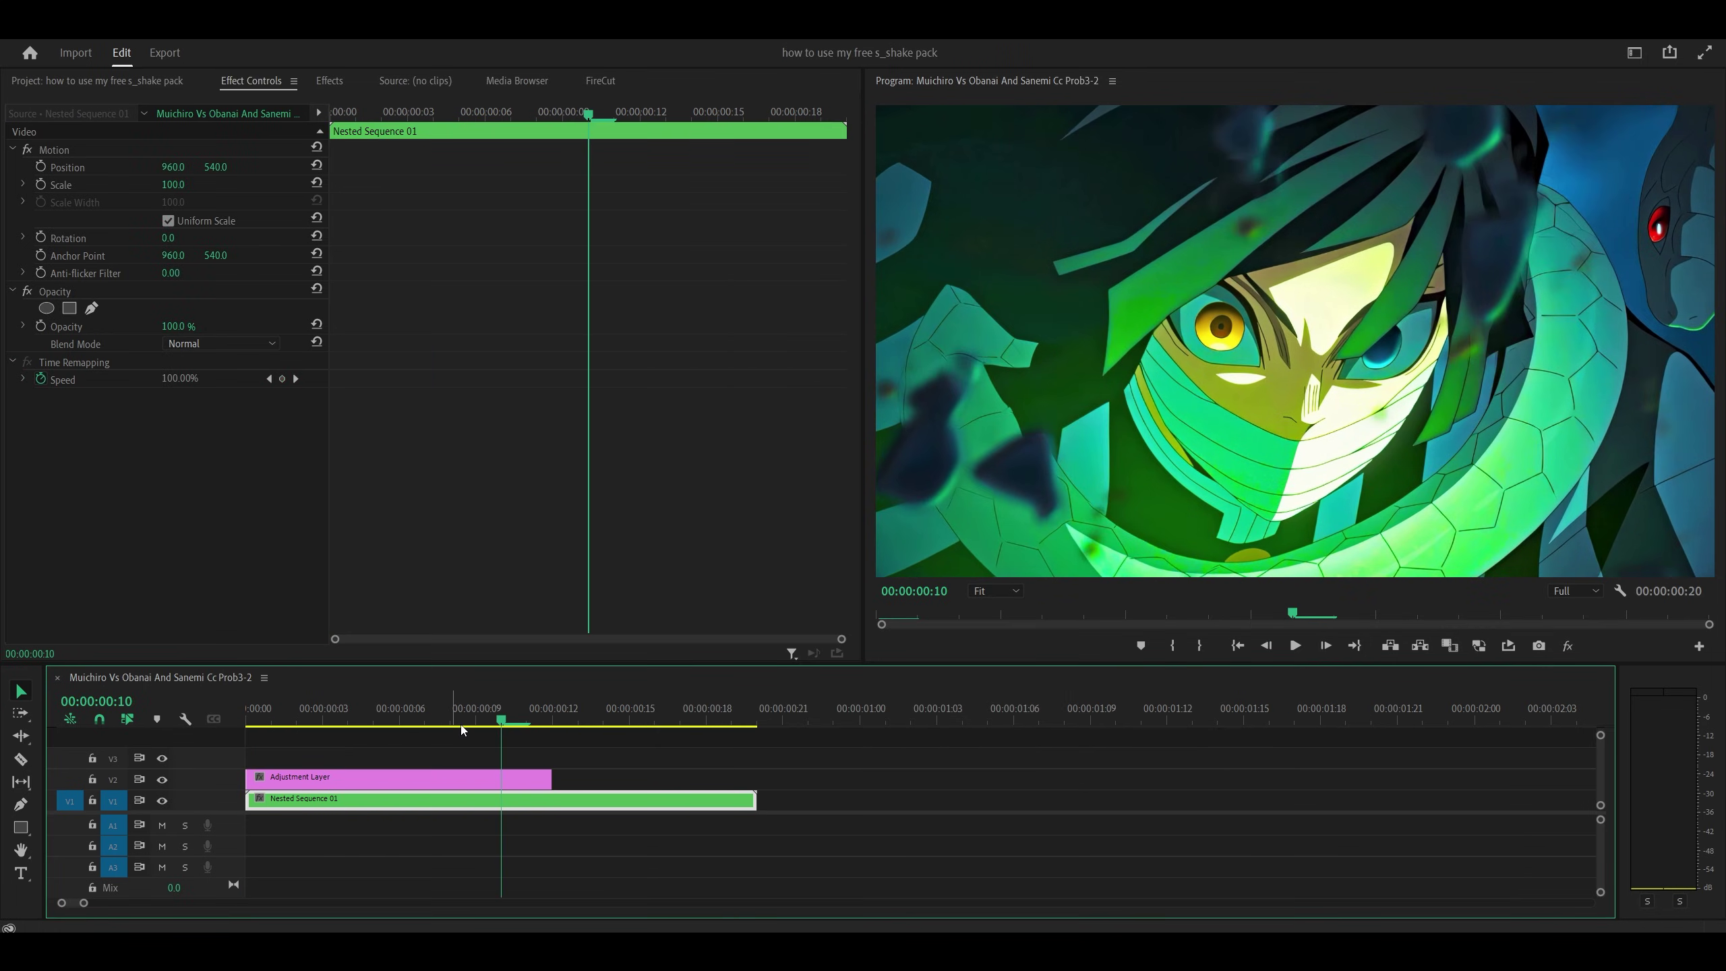
pyautogui.moveTo(550, 781); pyautogui.dragTo(501, 782)
pyautogui.click(466, 783)
pyautogui.moveTo(479, 720); pyautogui.dragTo(240, 725)
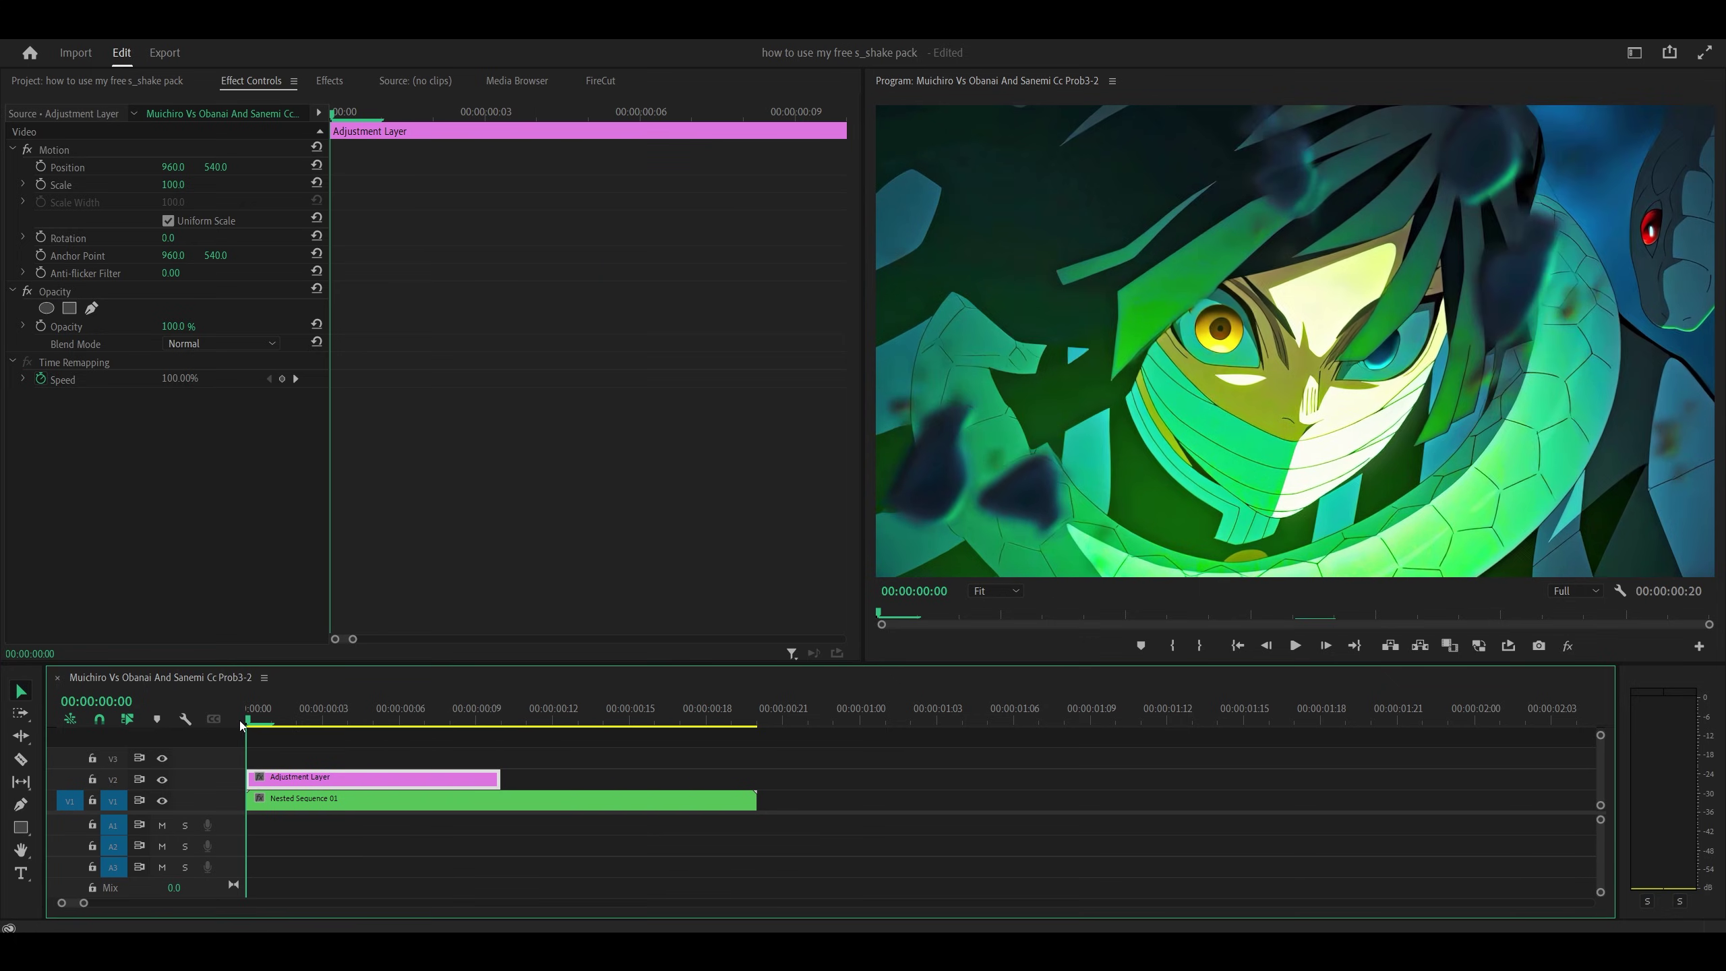
# Apply the Twitch_Shake_1 preset to the adjustment layer and scrub through the shake to 00:00:00:10
pyautogui.click(329, 81)
pyautogui.moveTo(103, 344); pyautogui.dragTo(285, 782)
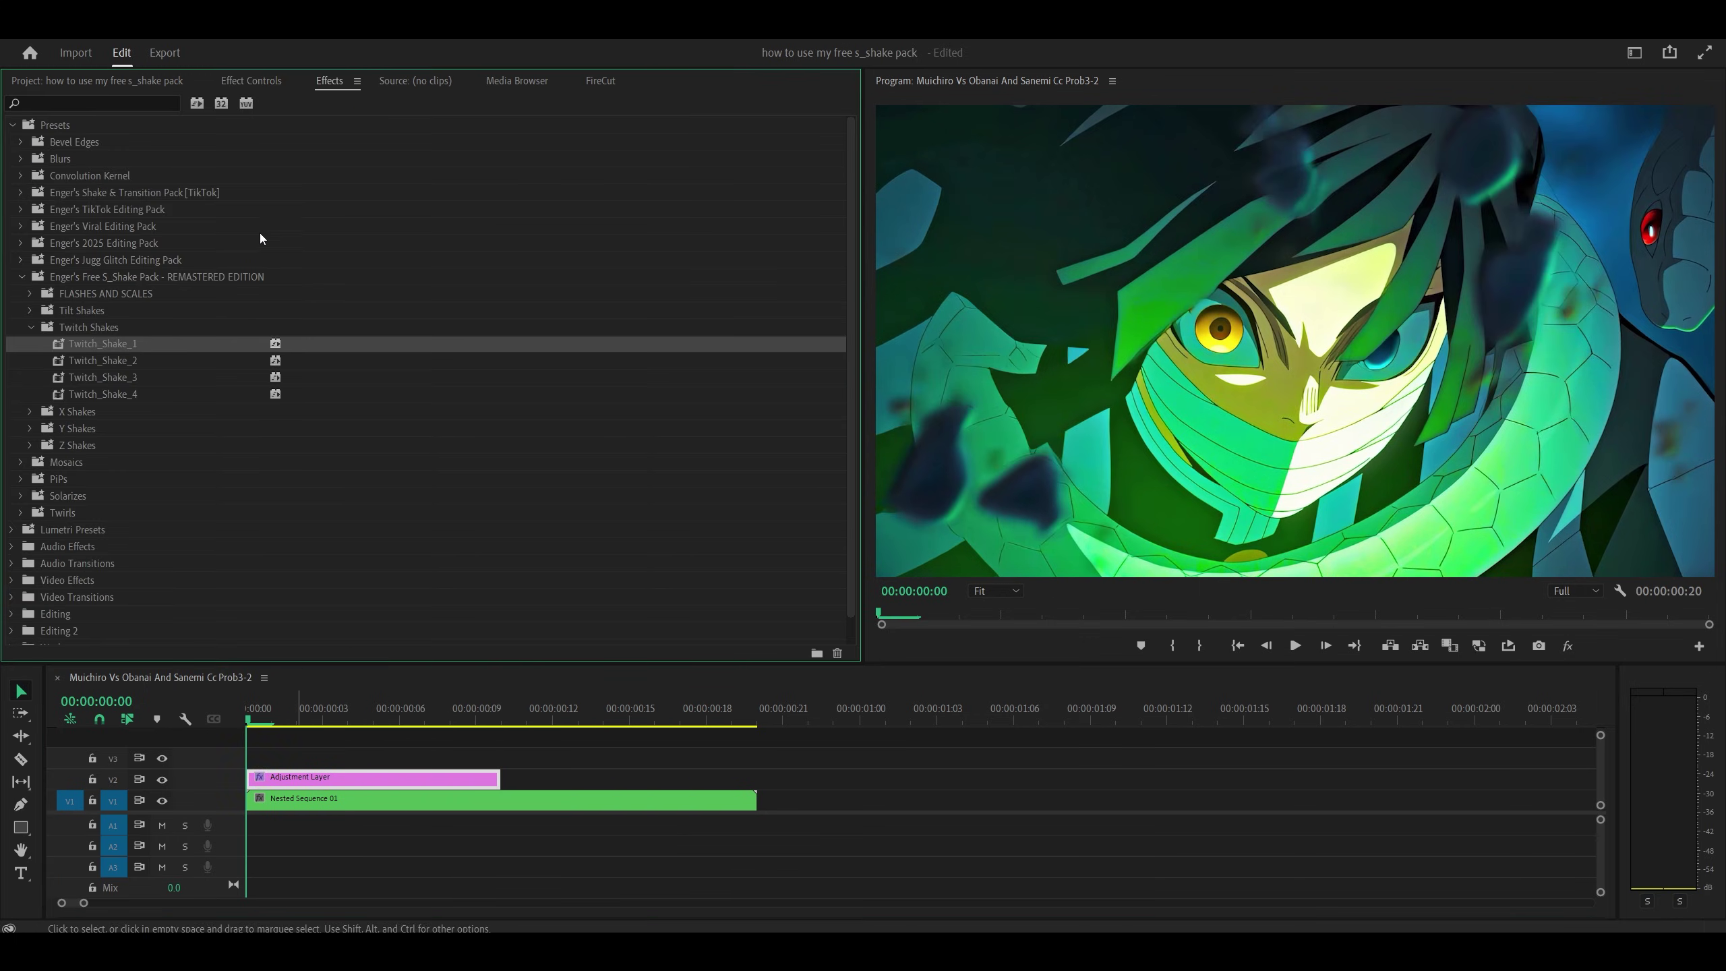
pyautogui.click(266, 85)
pyautogui.moveTo(291, 719); pyautogui.dragTo(494, 720)
pyautogui.click(504, 719)
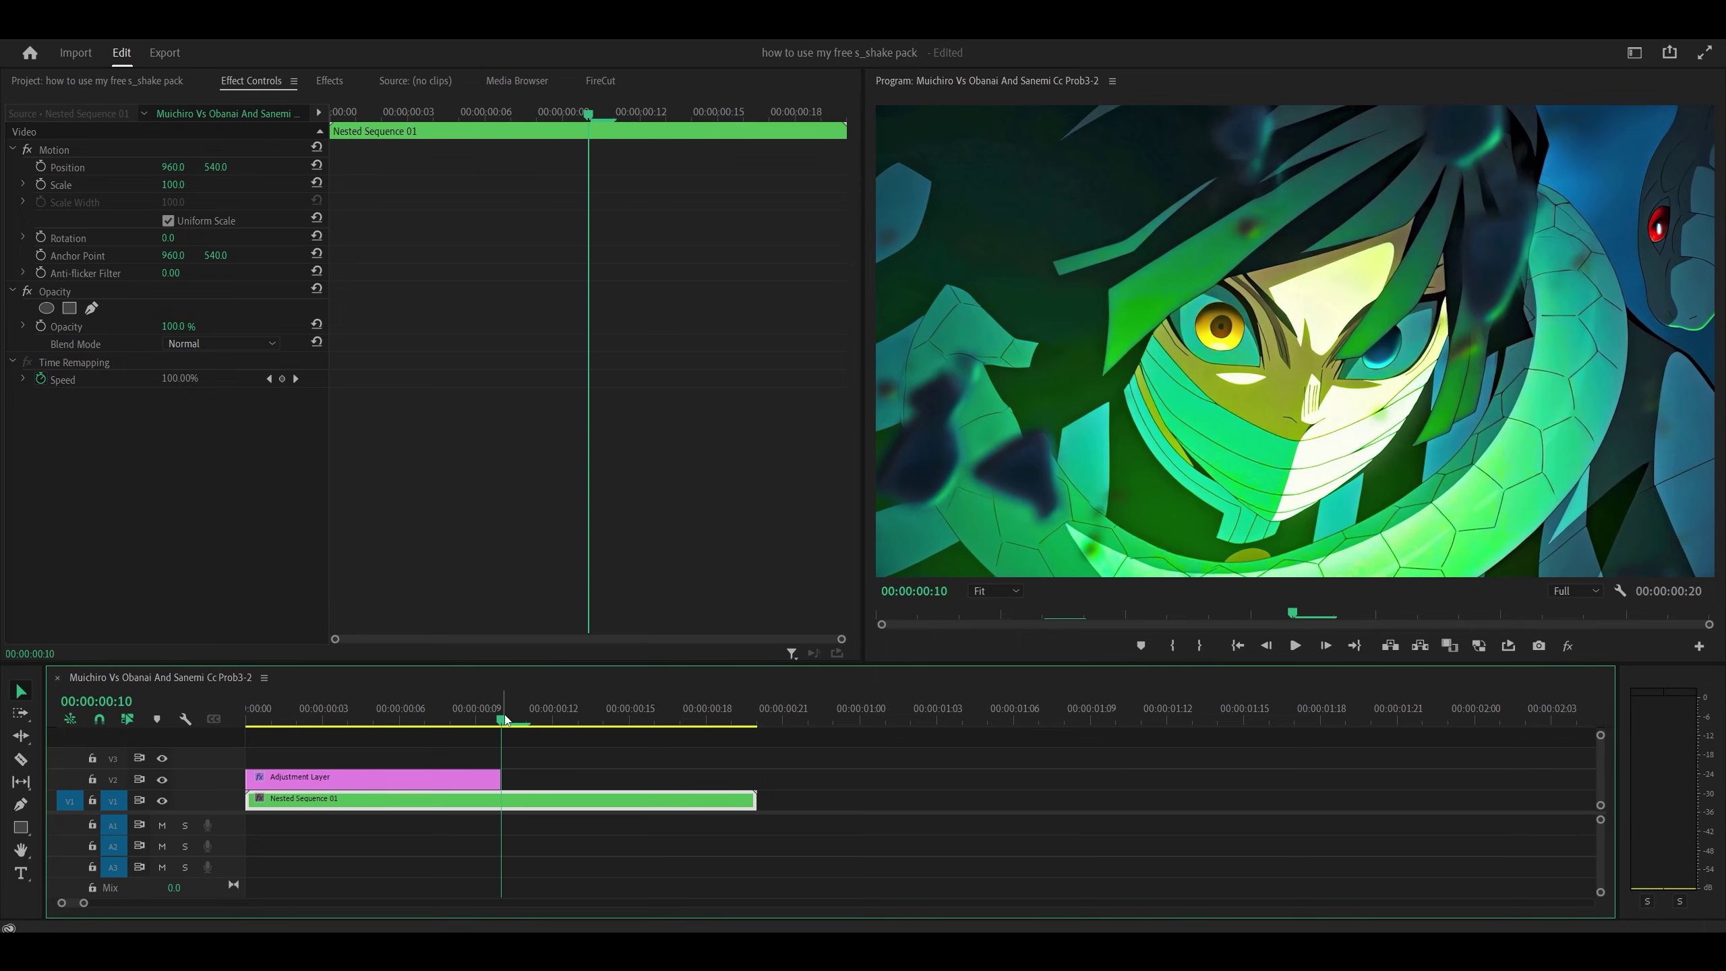
# Extend the adjustment layer on track V2 so that it ends at 00:00:00:15
pyautogui.click(630, 720)
pyautogui.moveTo(502, 779); pyautogui.dragTo(631, 781)
pyautogui.click(601, 783)
pyautogui.click(625, 721)
# Trim the adjustment layer to its last S_Shake keyframe at 00:00:00:12 and return the playhead to the sequence start
pyautogui.click(576, 778)
pyautogui.moveTo(605, 717); pyautogui.dragTo(592, 712)
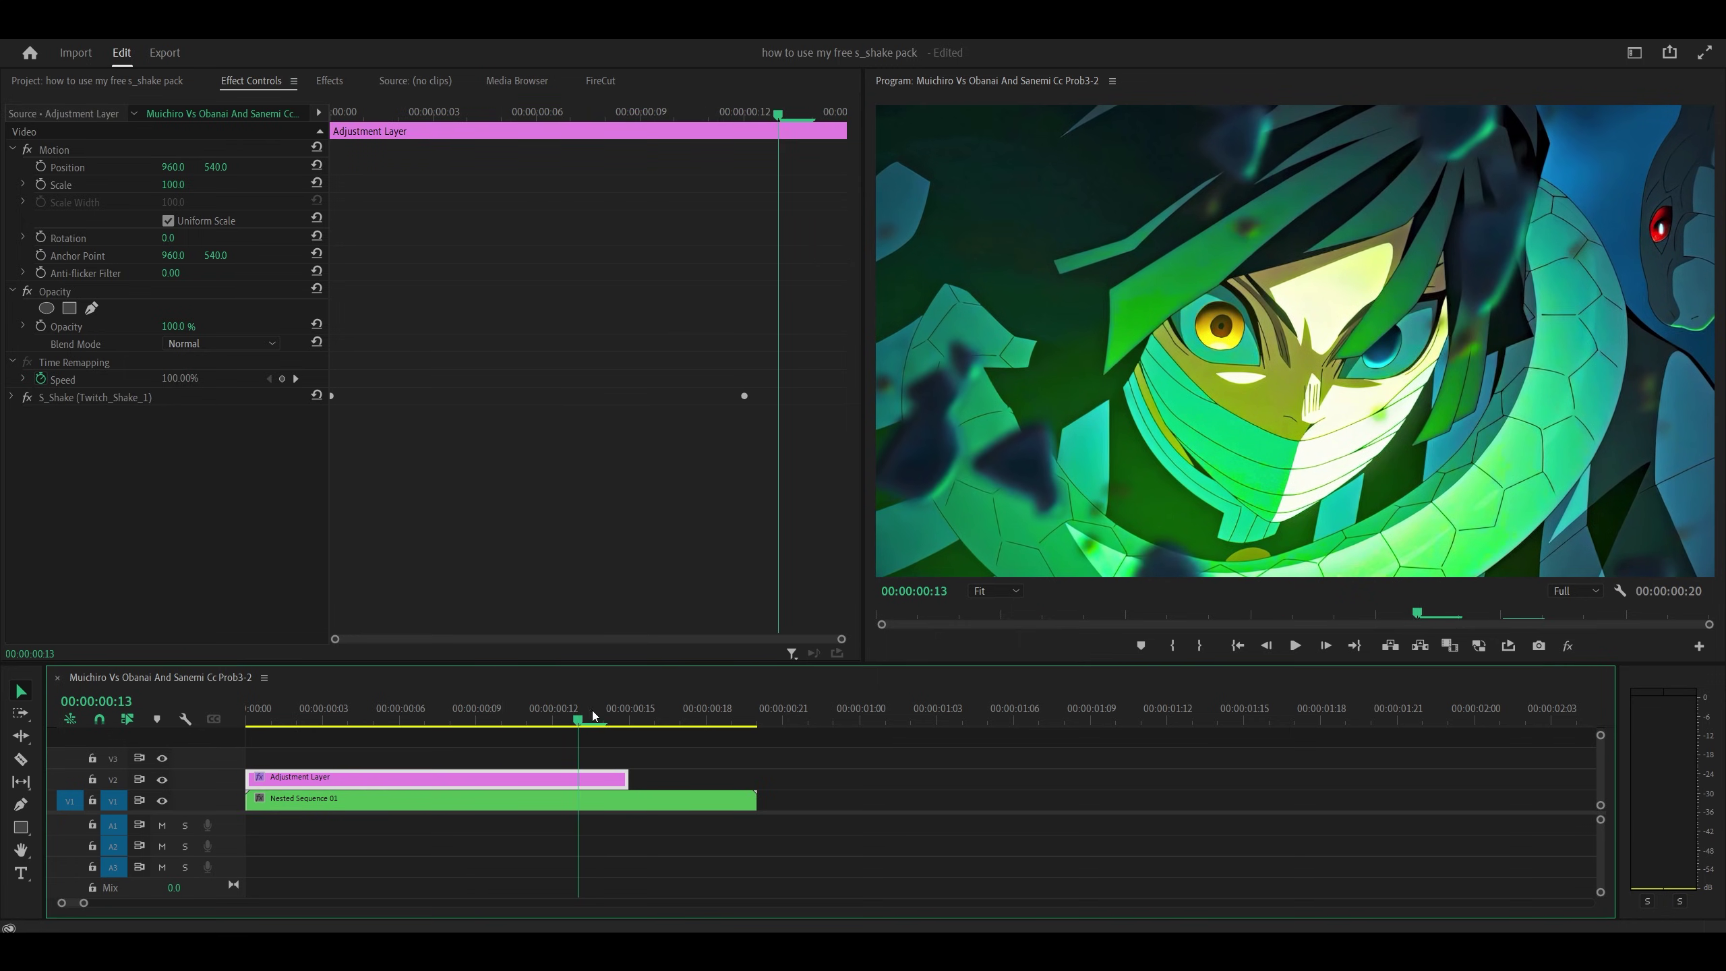
pyautogui.press('Left')
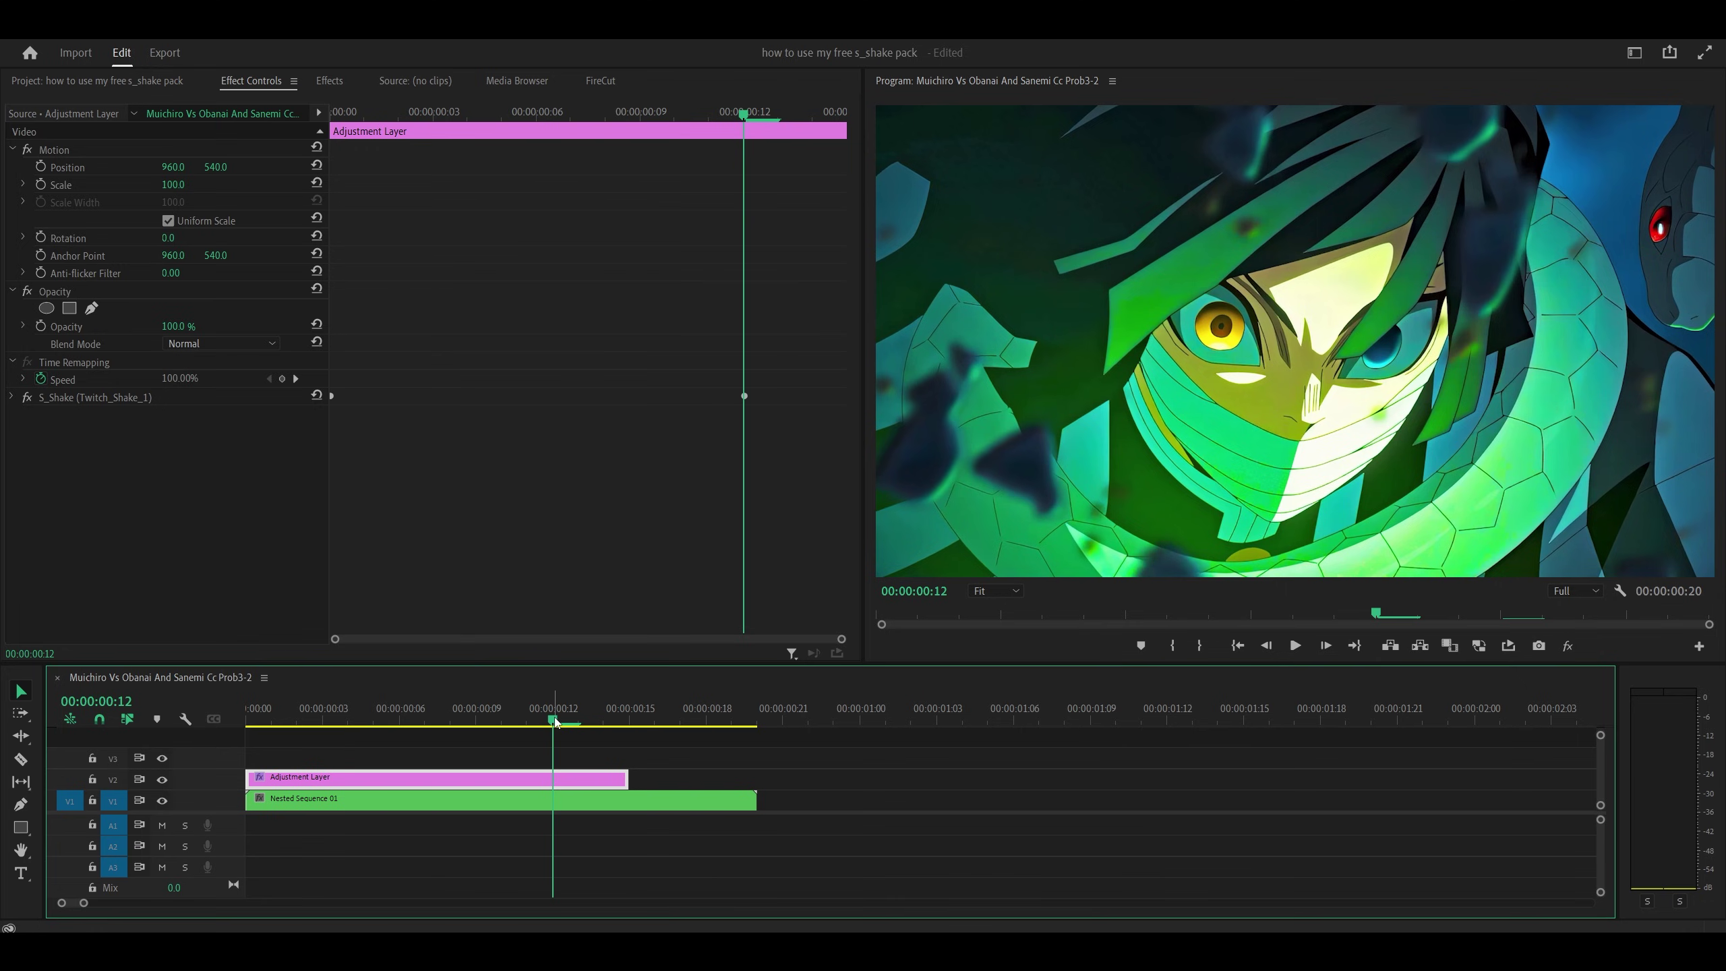
pyautogui.moveTo(625, 780); pyautogui.dragTo(561, 785)
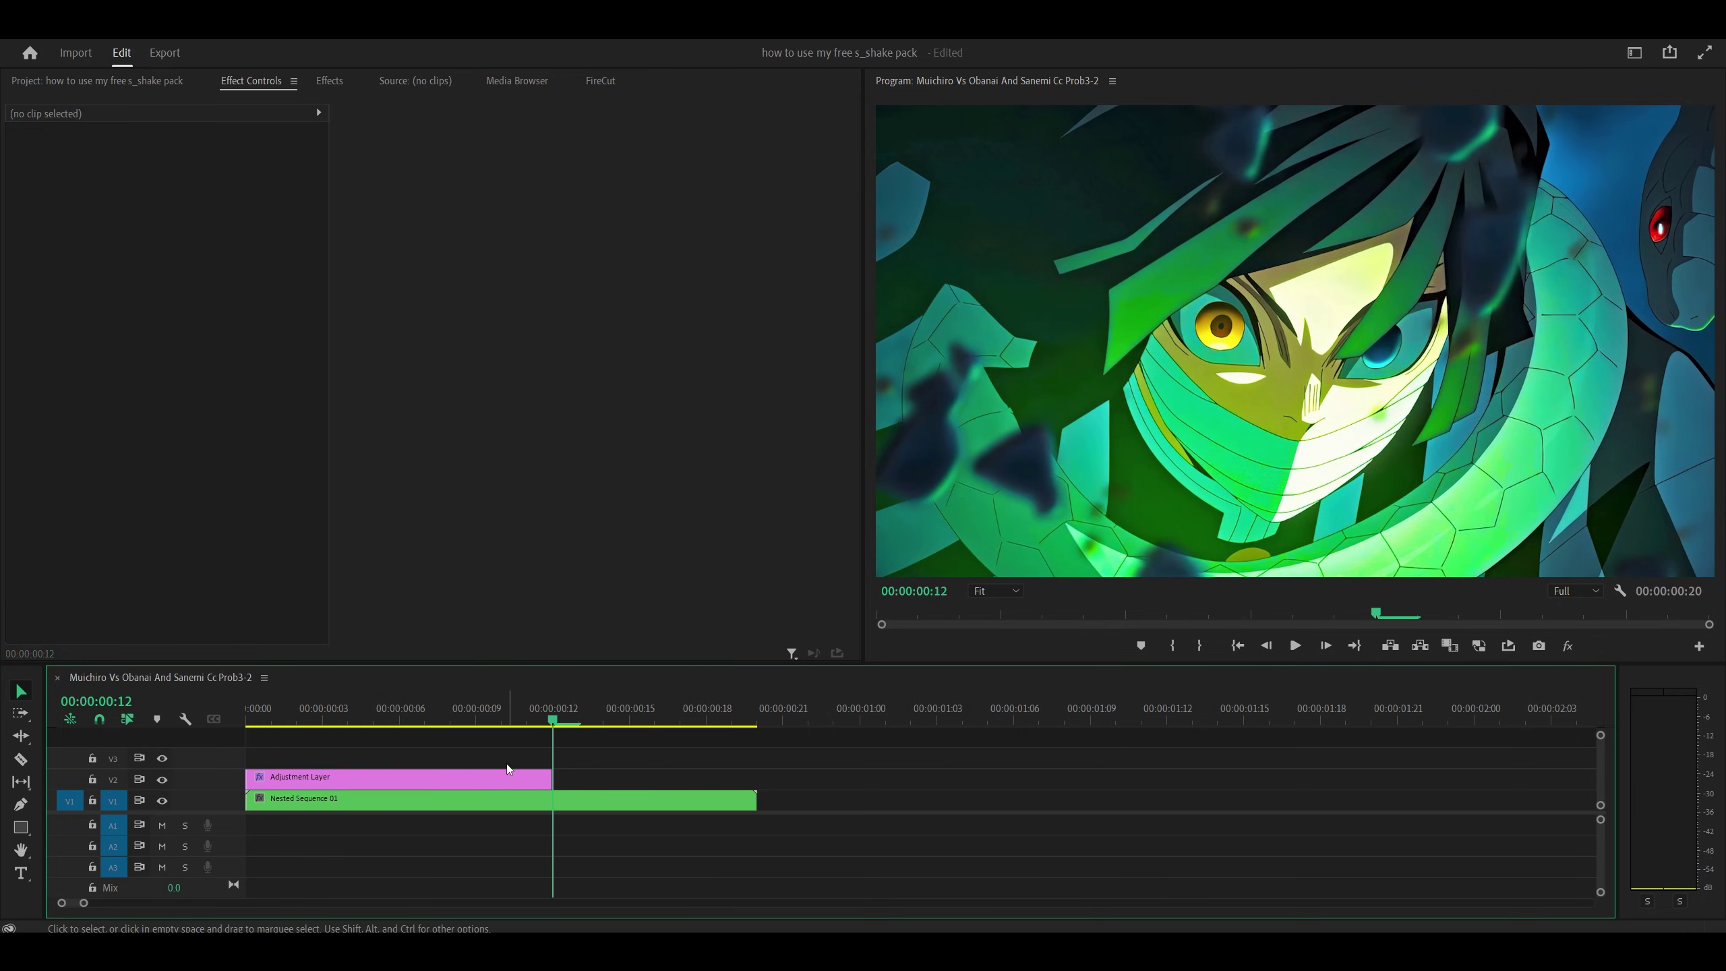
pyautogui.click(508, 775)
pyautogui.moveTo(512, 723); pyautogui.dragTo(246, 743)
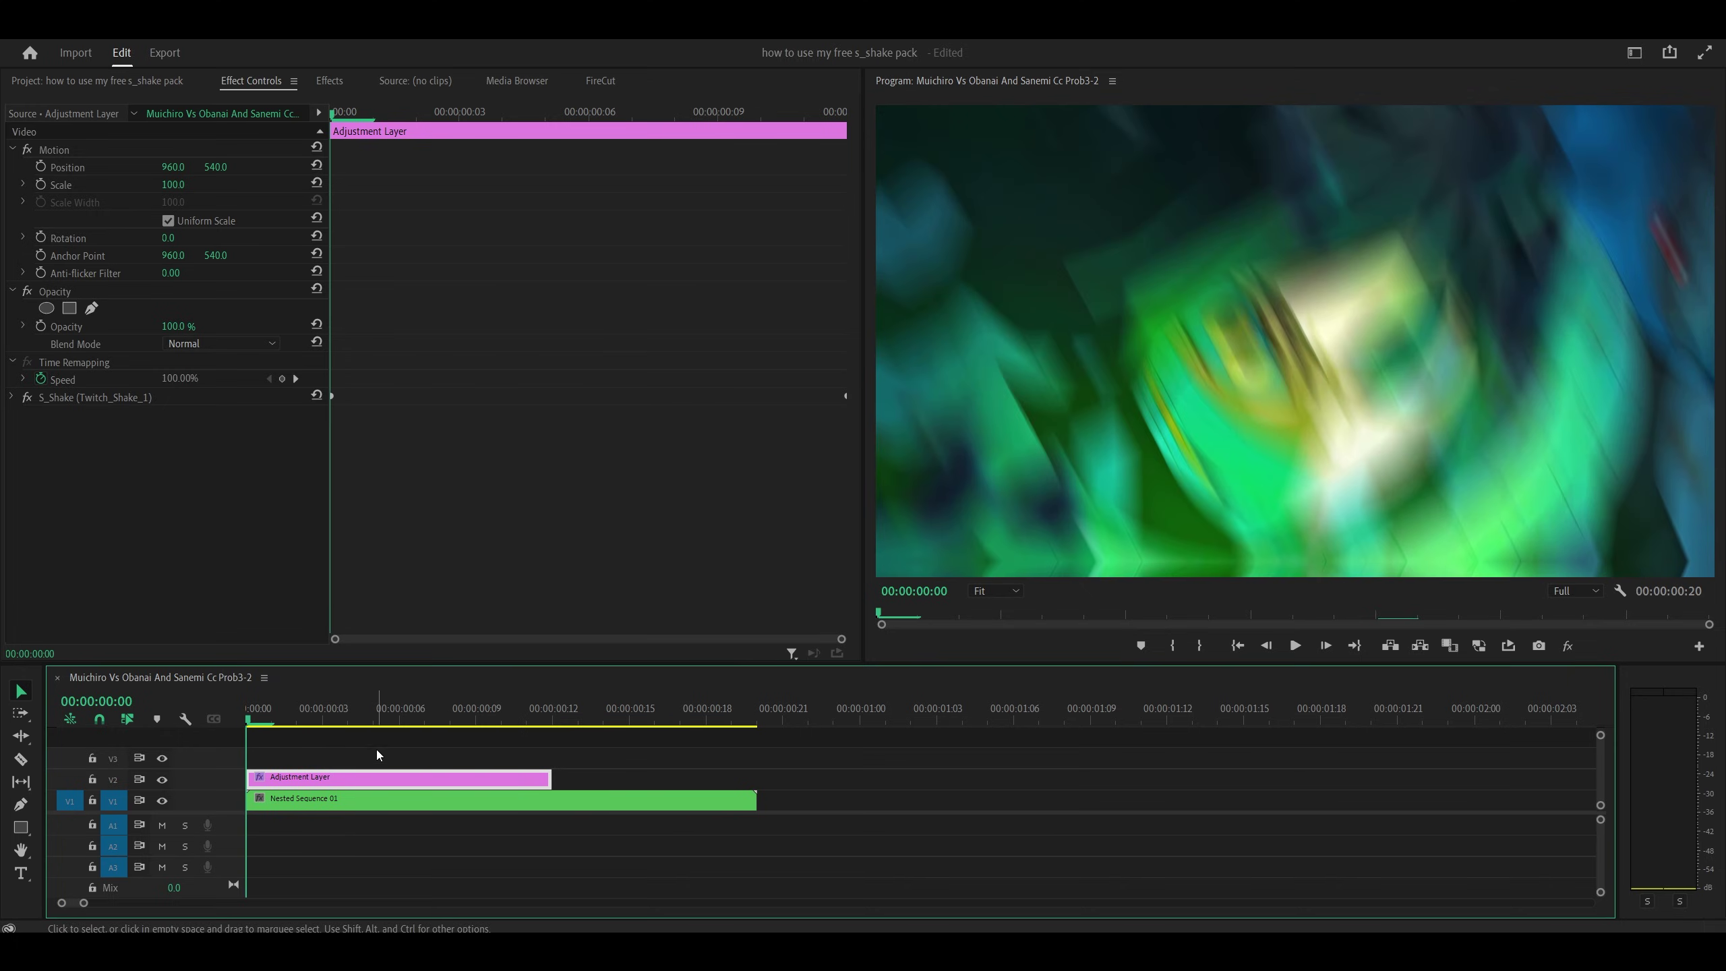
# Move the adjustment layer and the nested clip together one frame later on the timeline
pyautogui.moveTo(378, 755); pyautogui.dragTo(310, 801)
pyautogui.moveTo(306, 801); pyautogui.dragTo(322, 806)
pyautogui.click(280, 742)
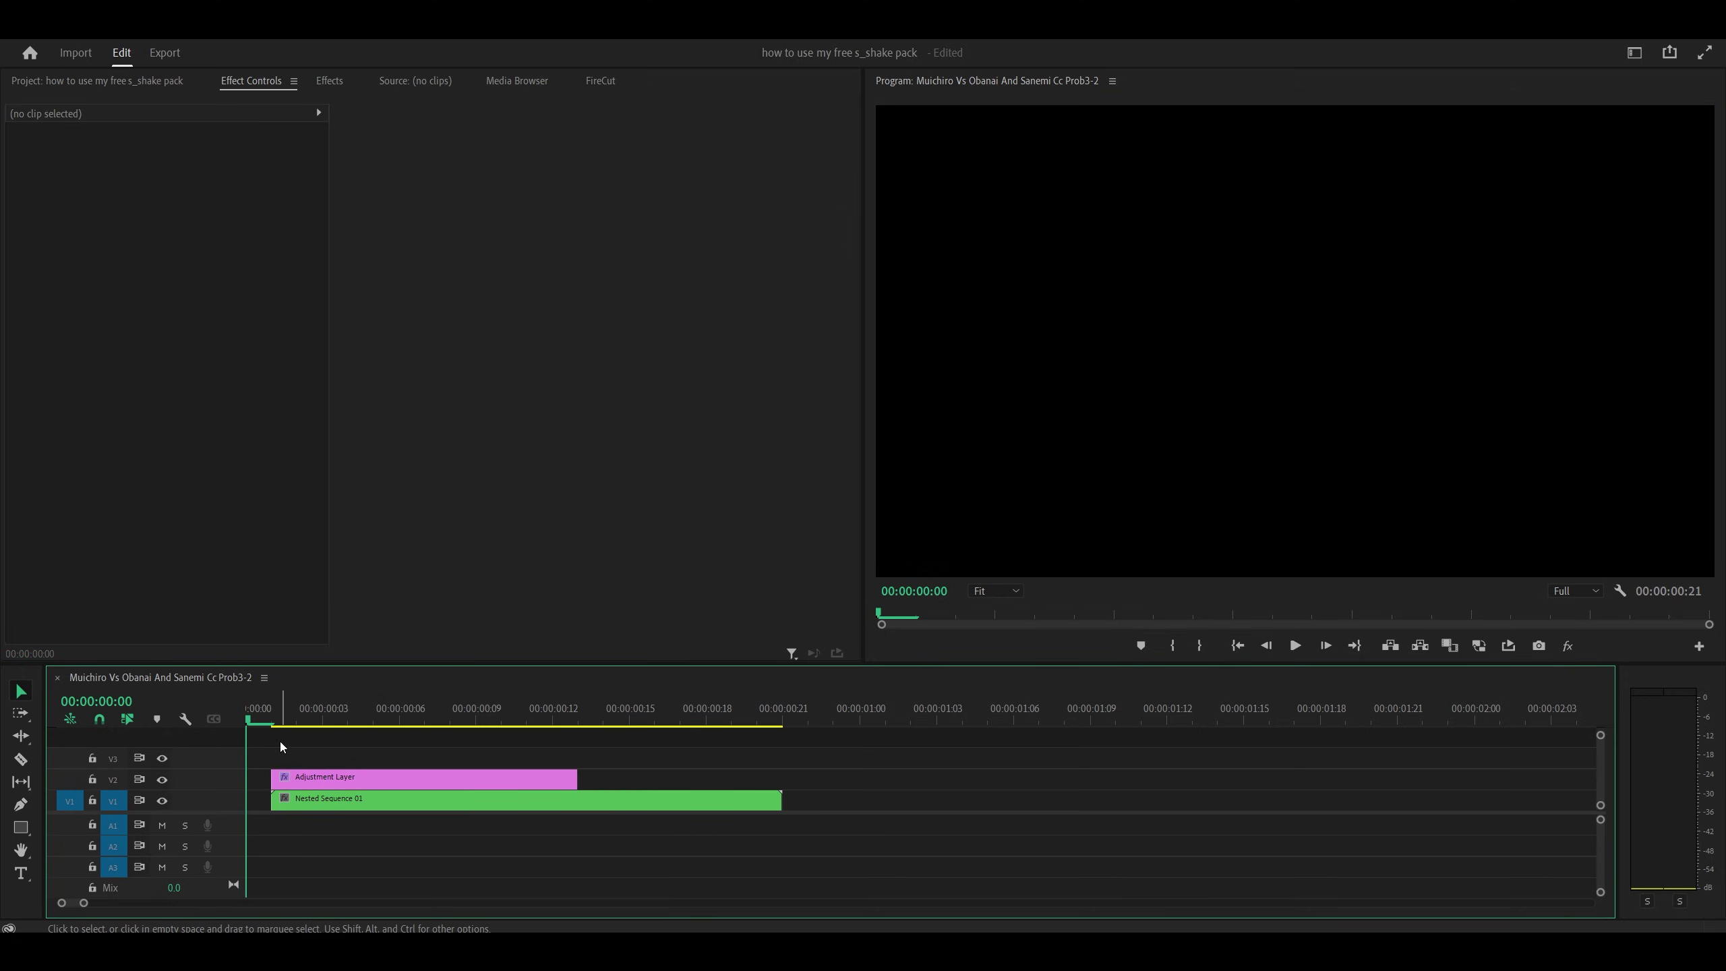
# Save the project, play back the twitch shake and park the playhead at 00:00:00:02
pyautogui.hotkey('ctrl', 's')
pyautogui.press('space')
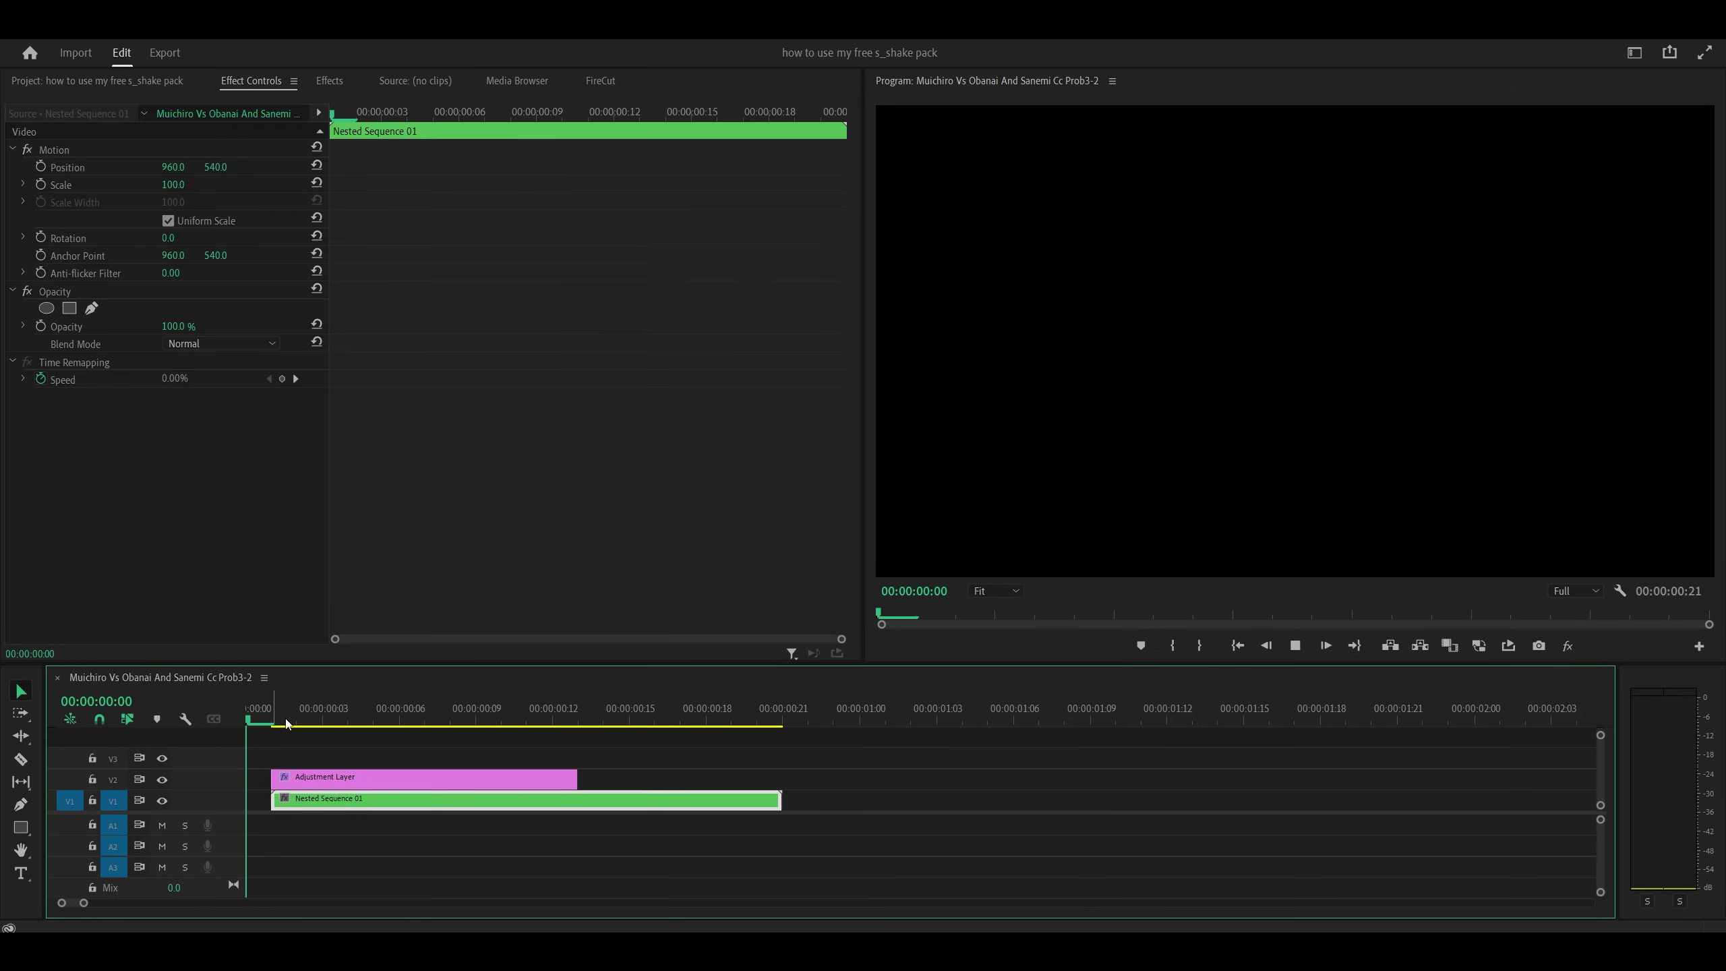
pyautogui.click(382, 721)
pyautogui.moveTo(382, 720); pyautogui.dragTo(309, 723)
pyautogui.press('space')
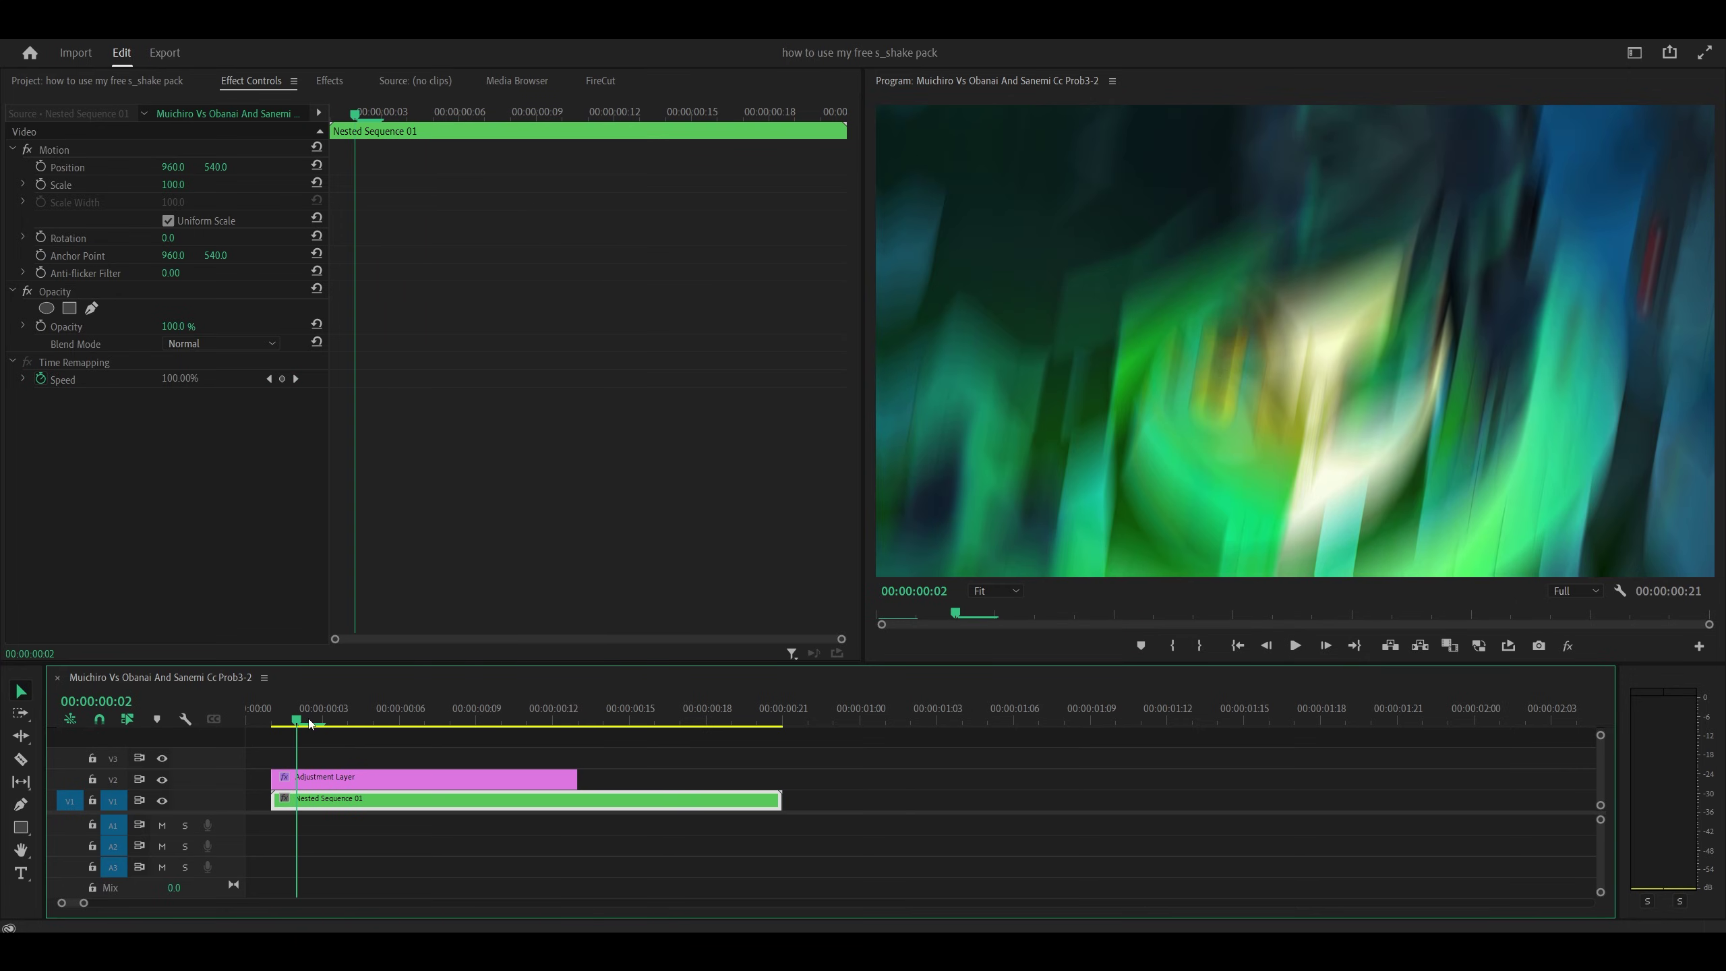
# Set the Mo Blur Length of the adjustment layer's S_Shake effect to 3.5 and play back the shake
pyautogui.click(371, 779)
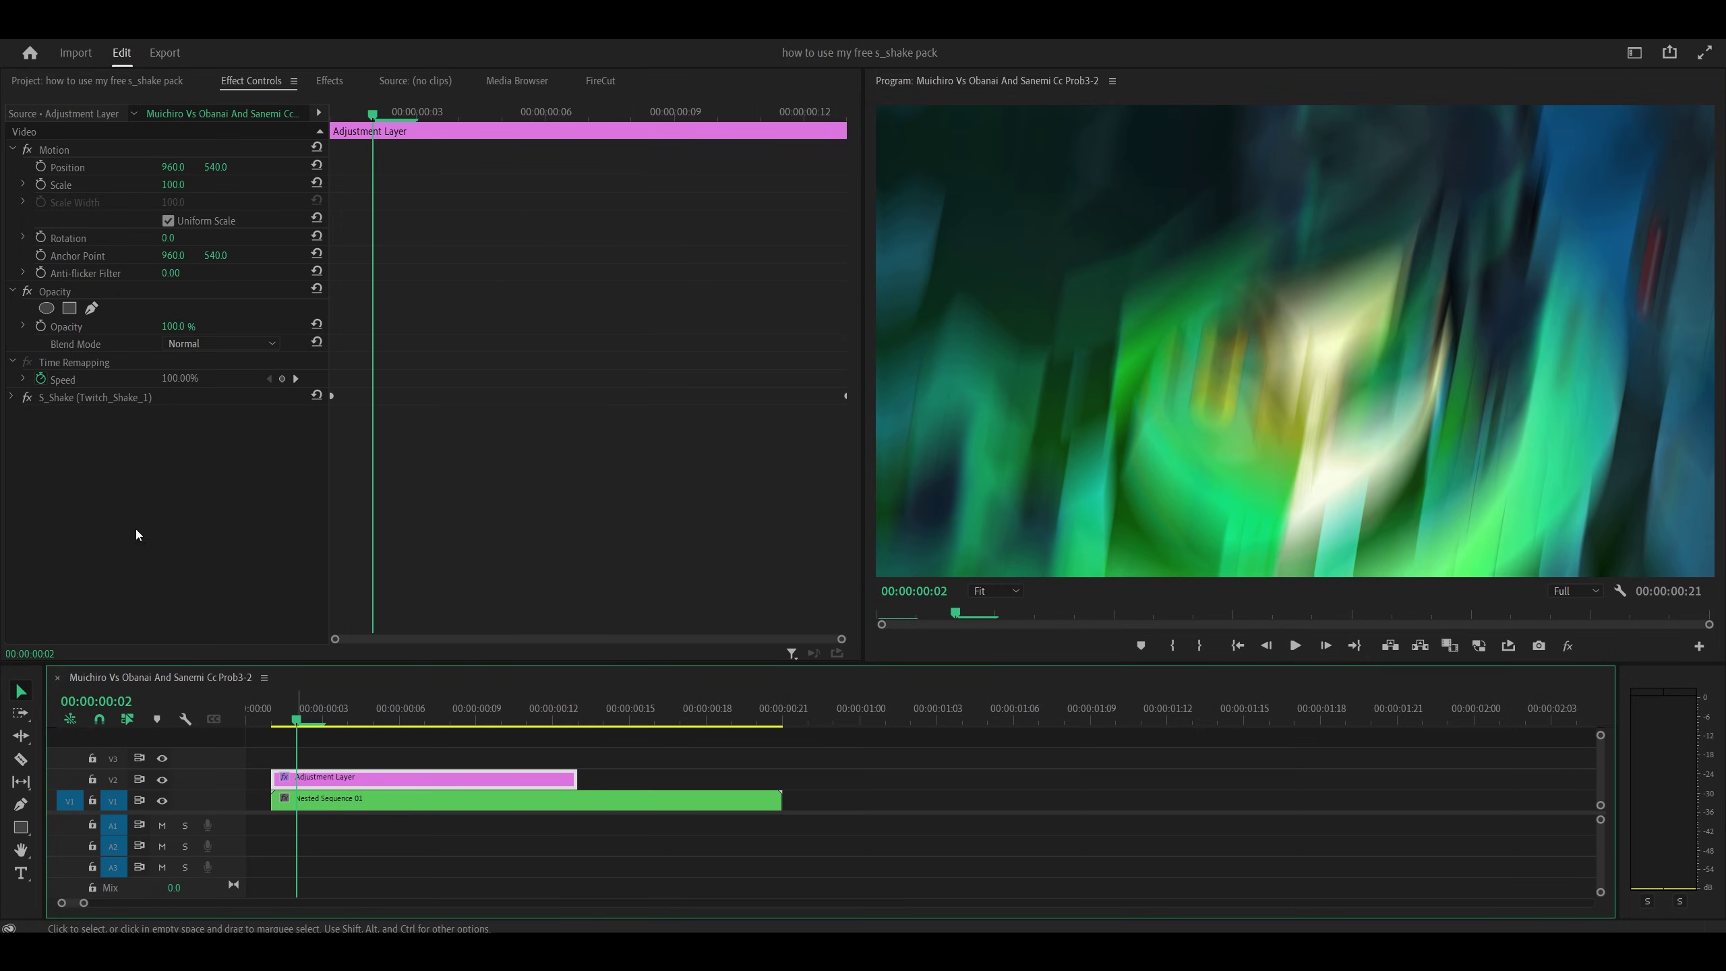
pyautogui.click(11, 400)
pyautogui.scroll(-3, 504, 423)
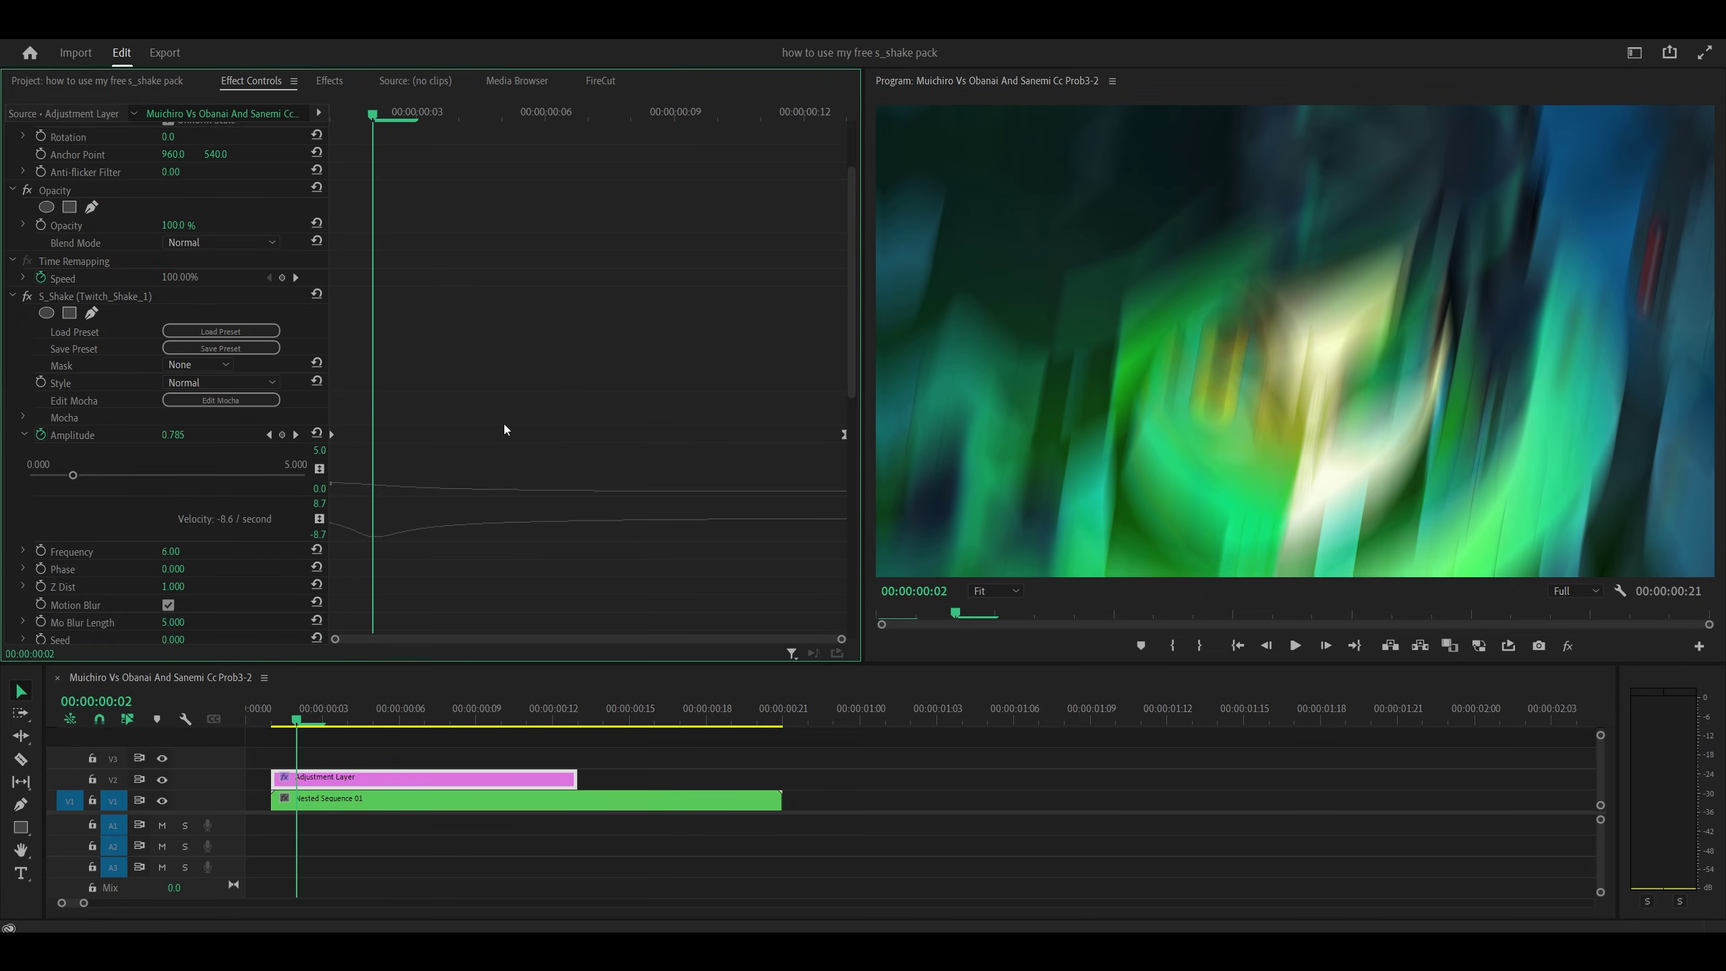
pyautogui.scroll(-6, 507, 440)
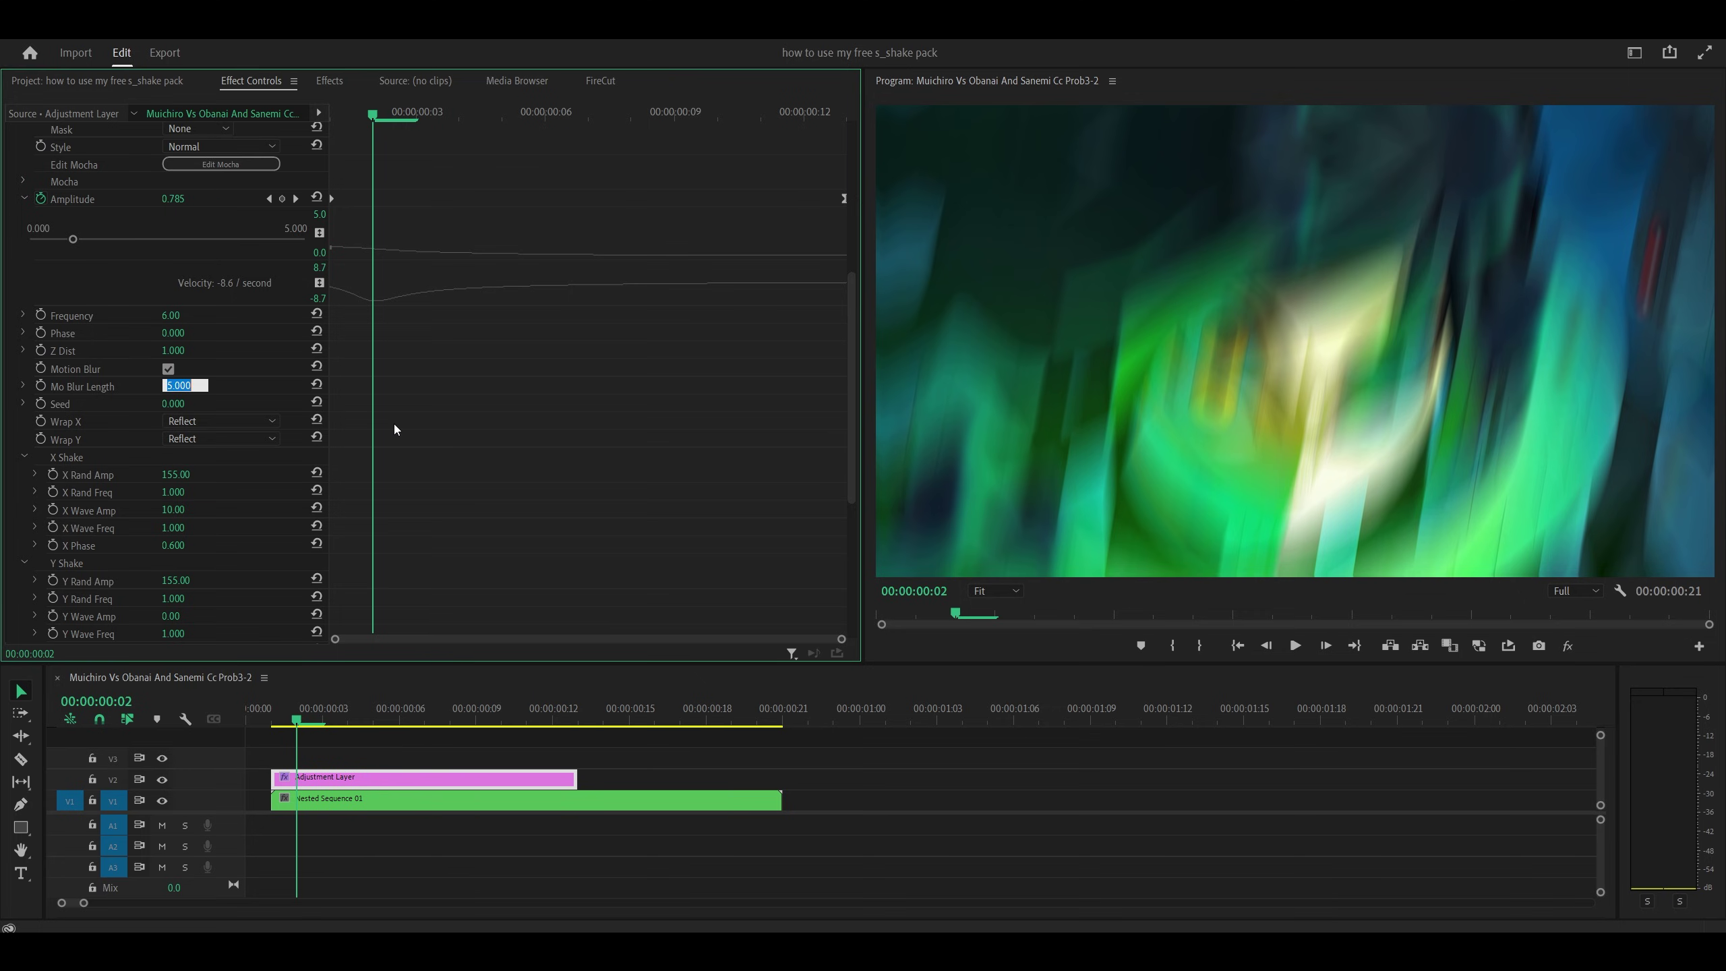
pyautogui.write('3.5')
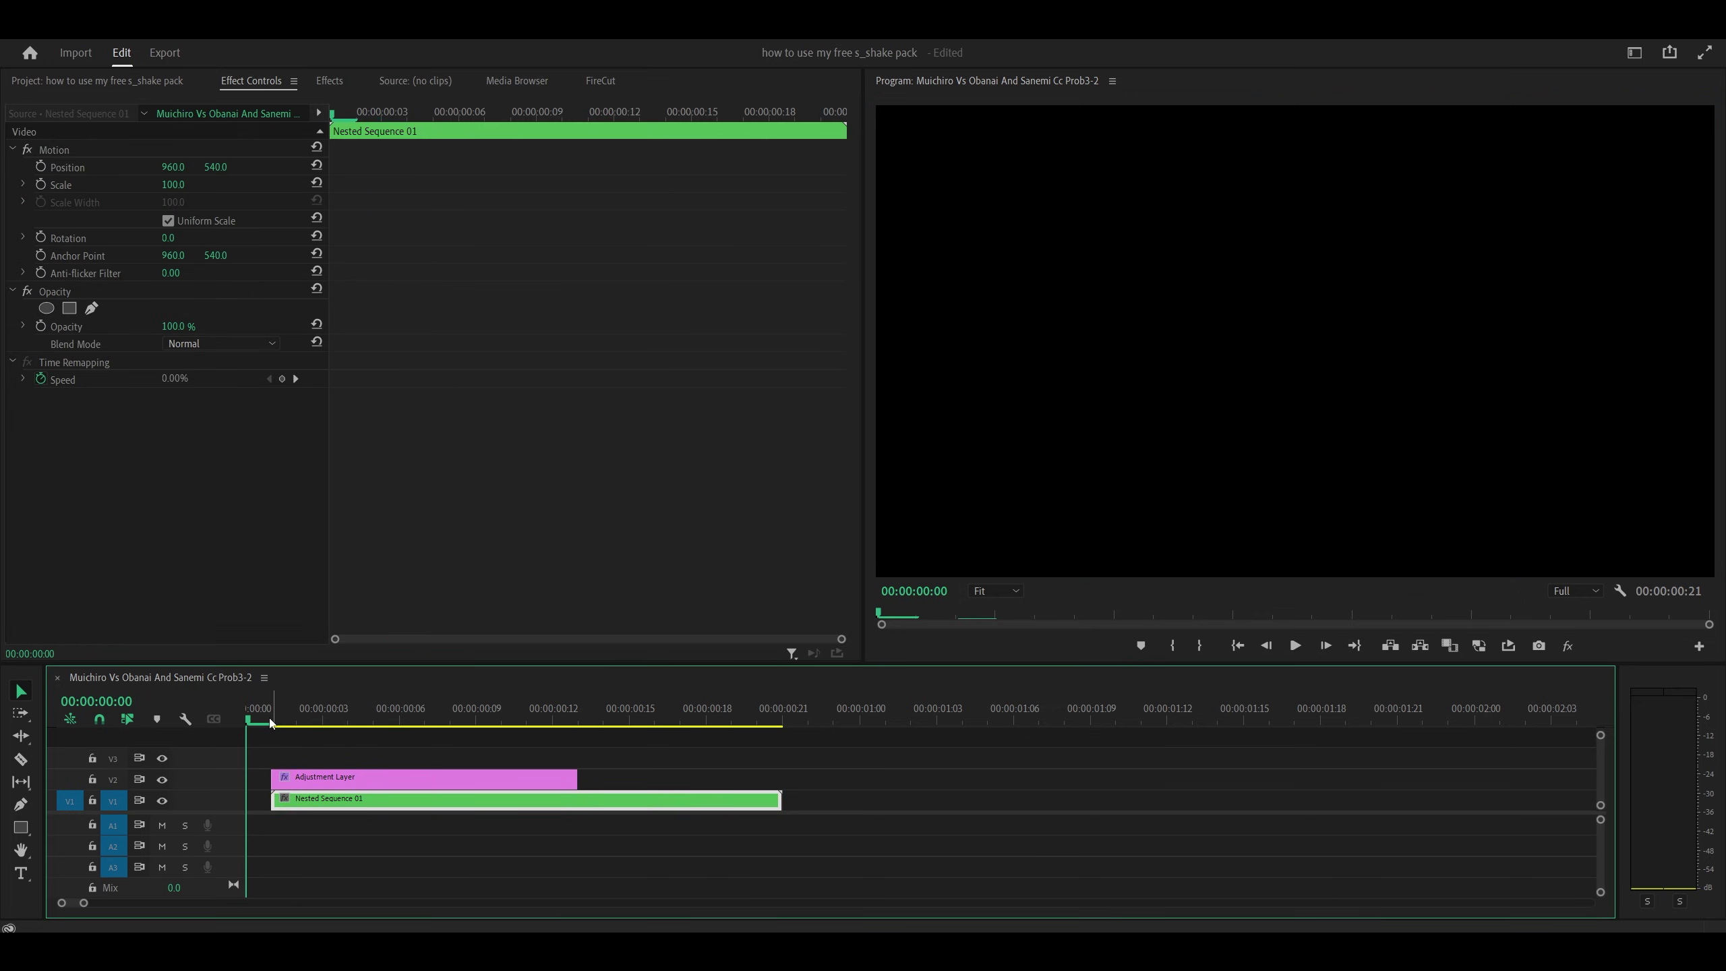
pyautogui.press('space')
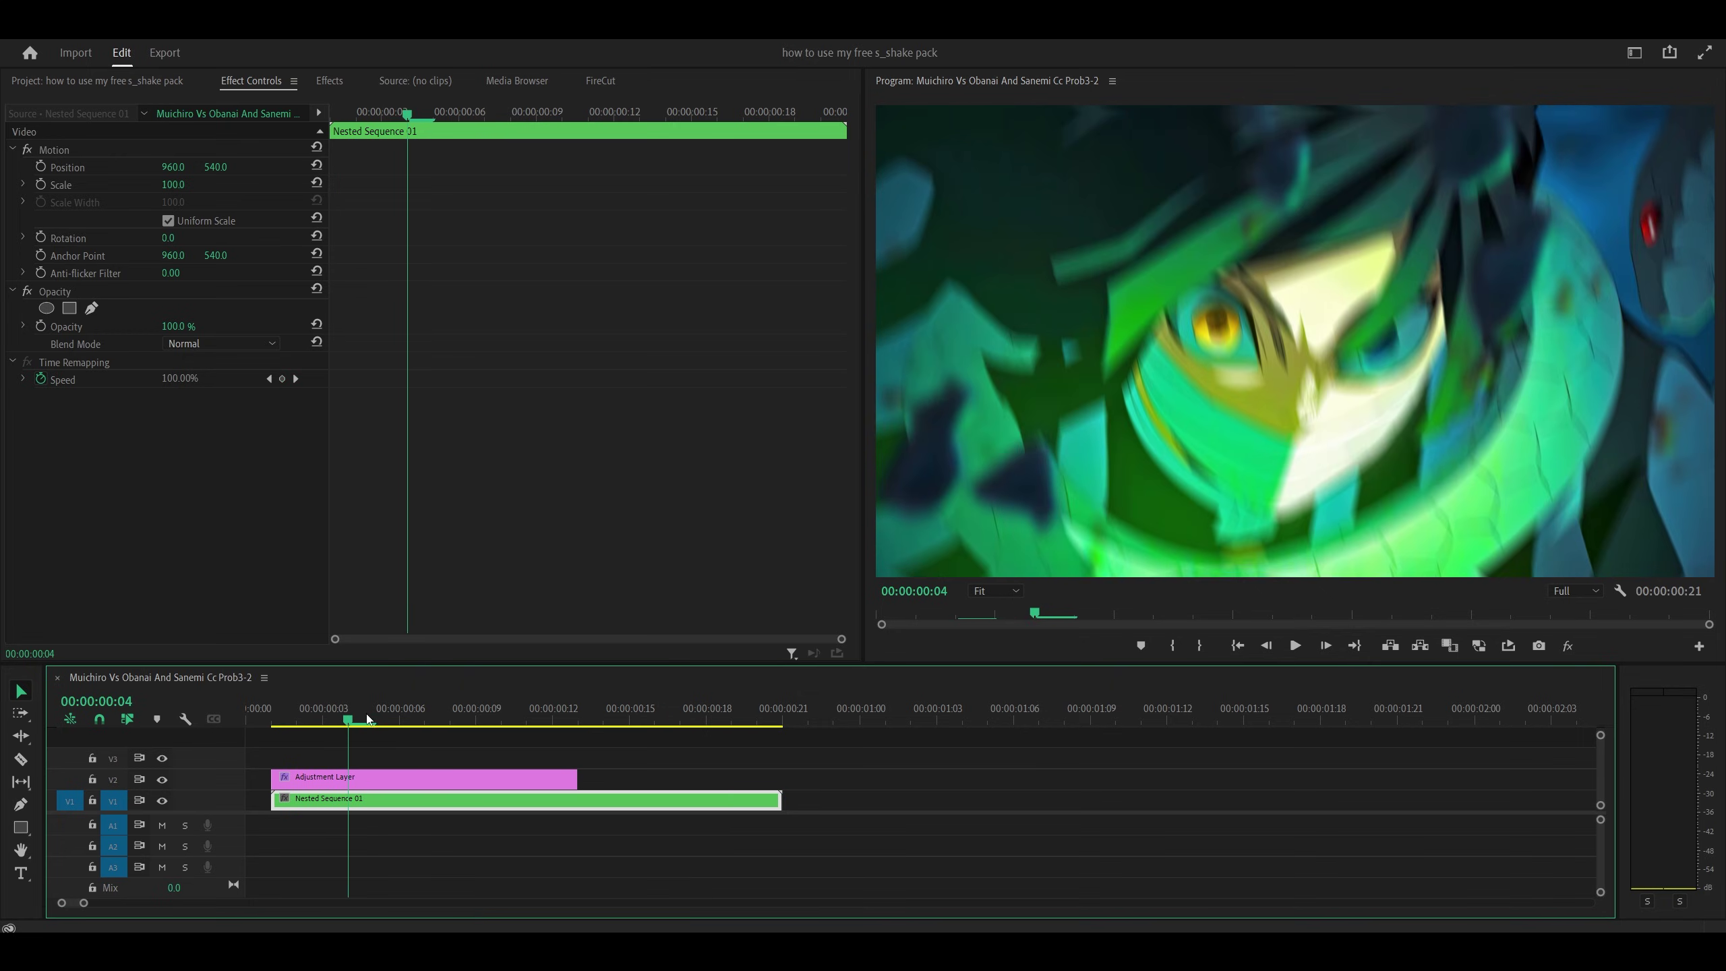
pyautogui.press('space')
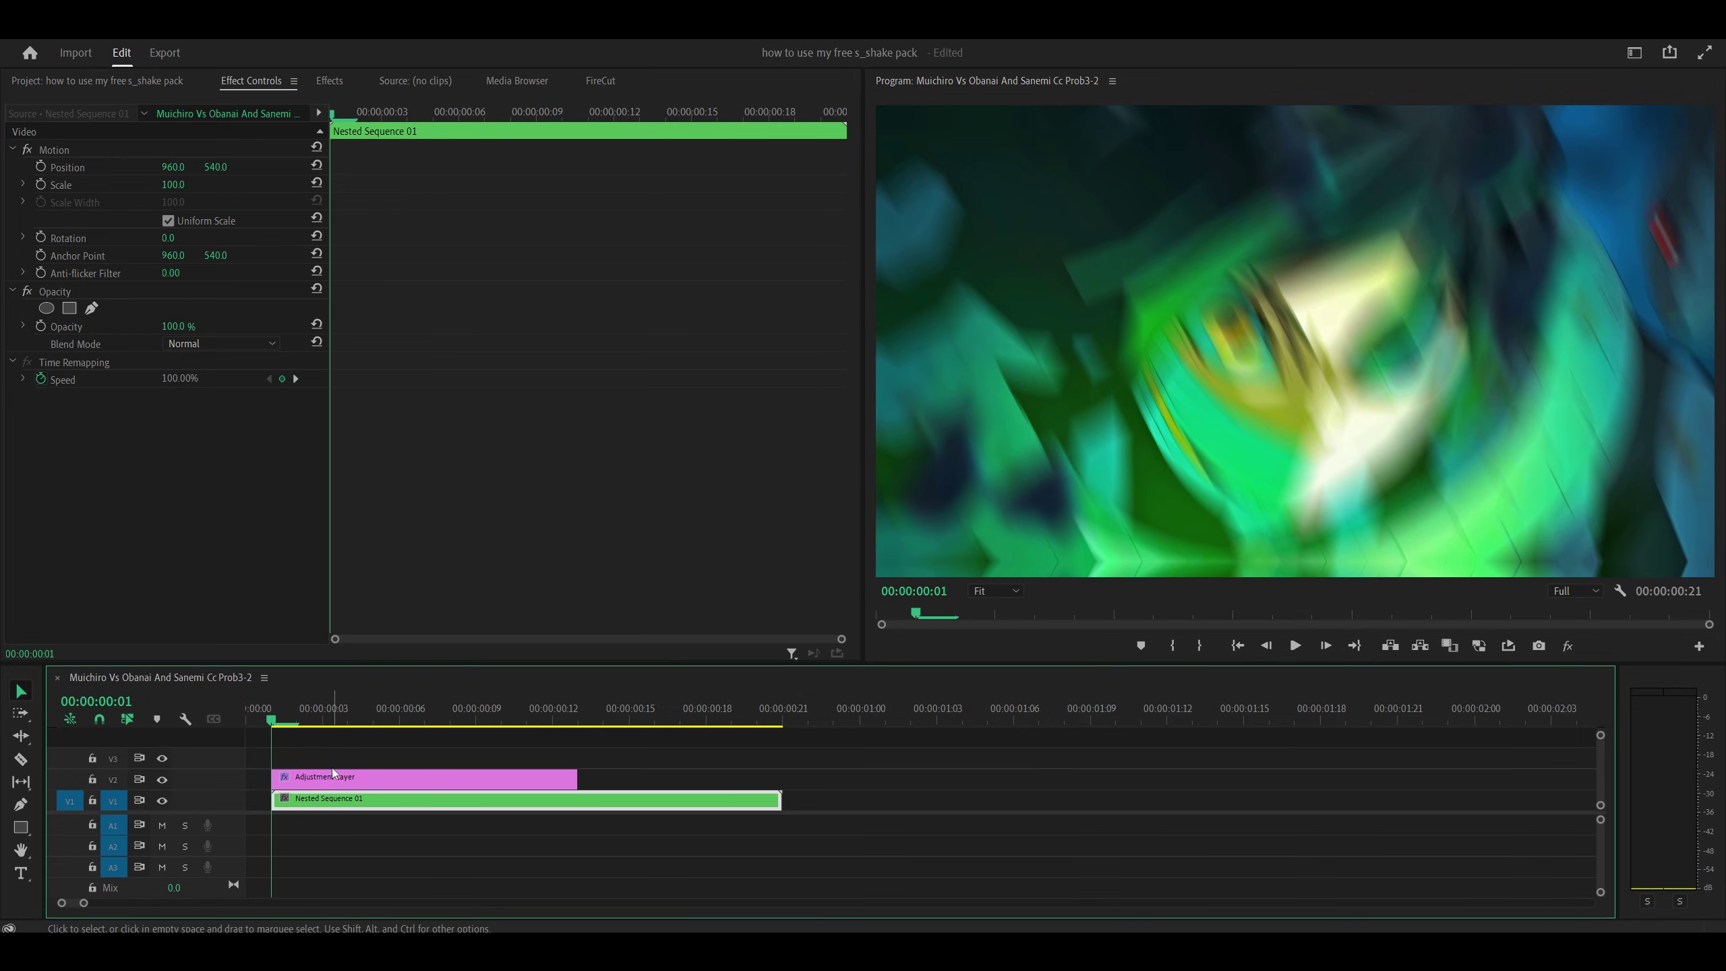
# Apply the Flash_1 and Scale_Out_1 presets from the FLASHES AND SCALES folder to the adjustment layer
pyautogui.click(332, 775)
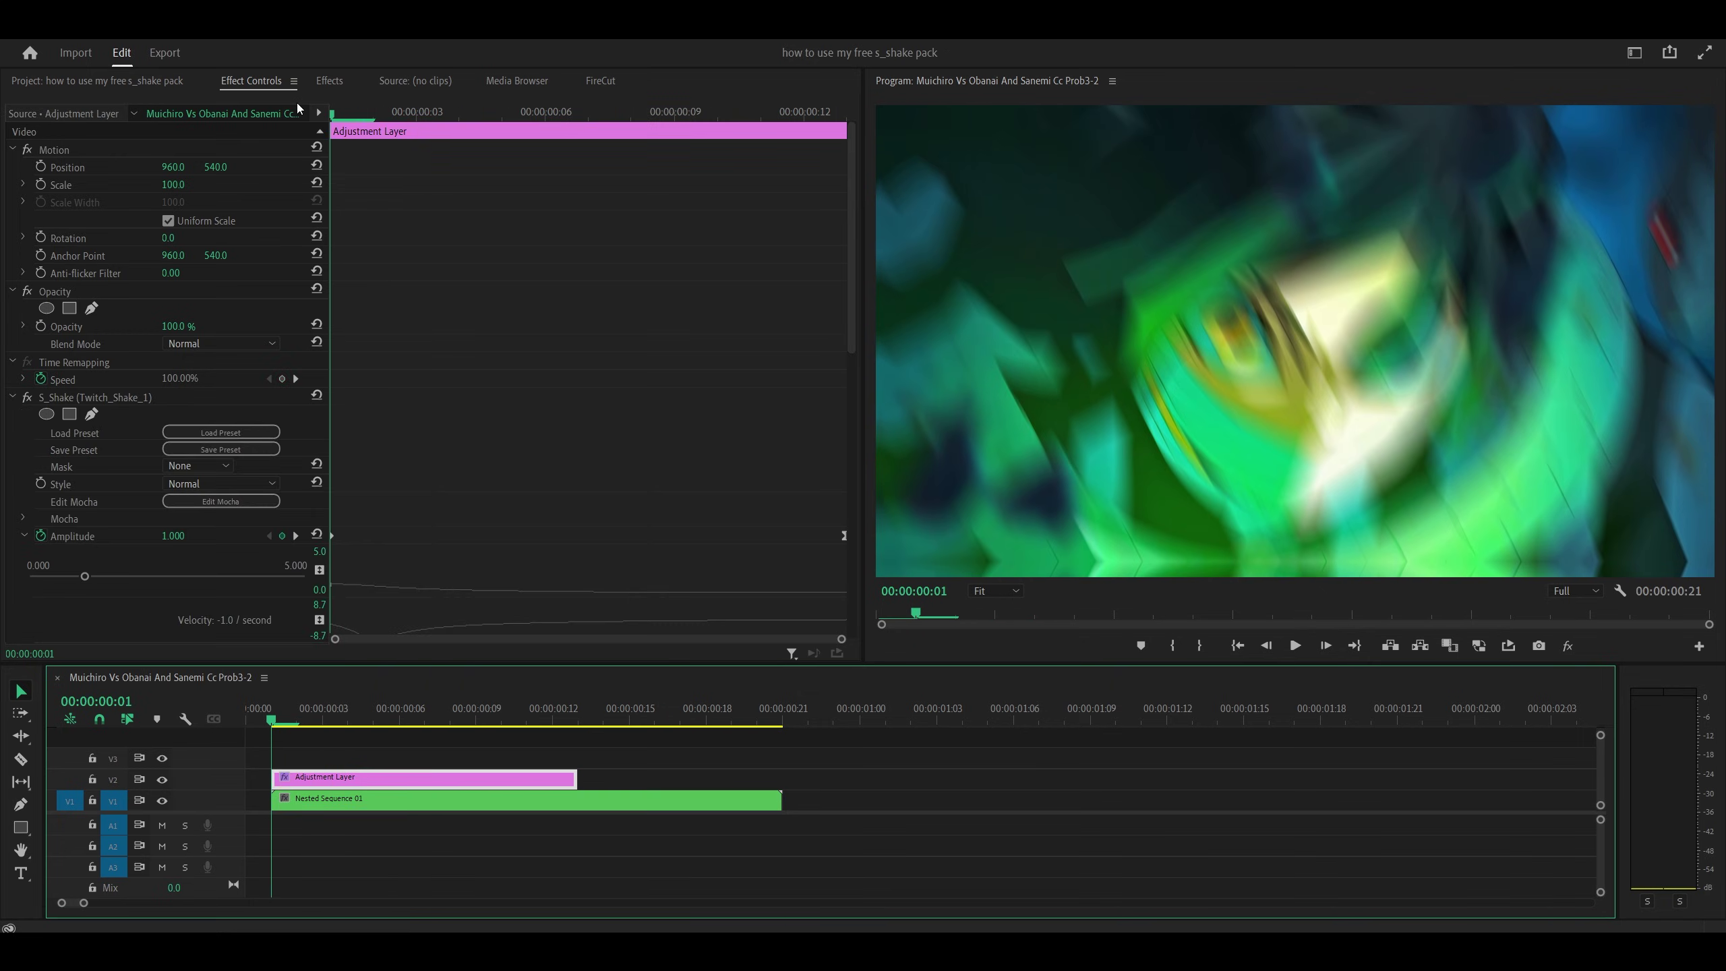
pyautogui.click(331, 81)
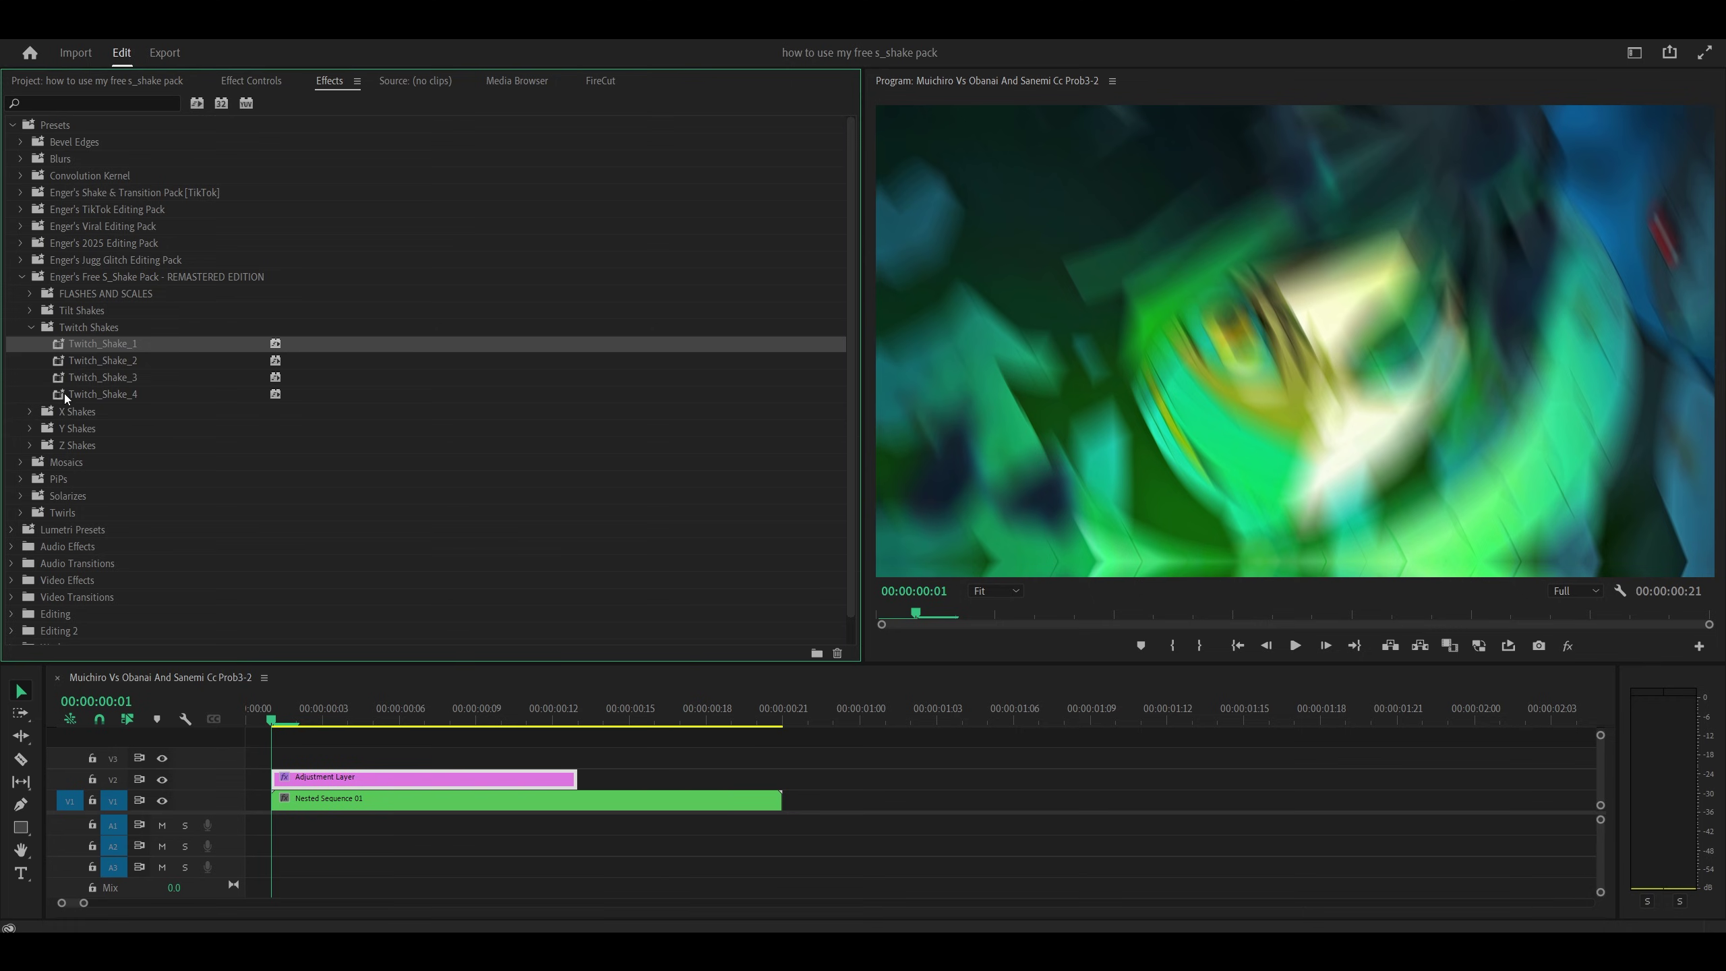
pyautogui.click(30, 293)
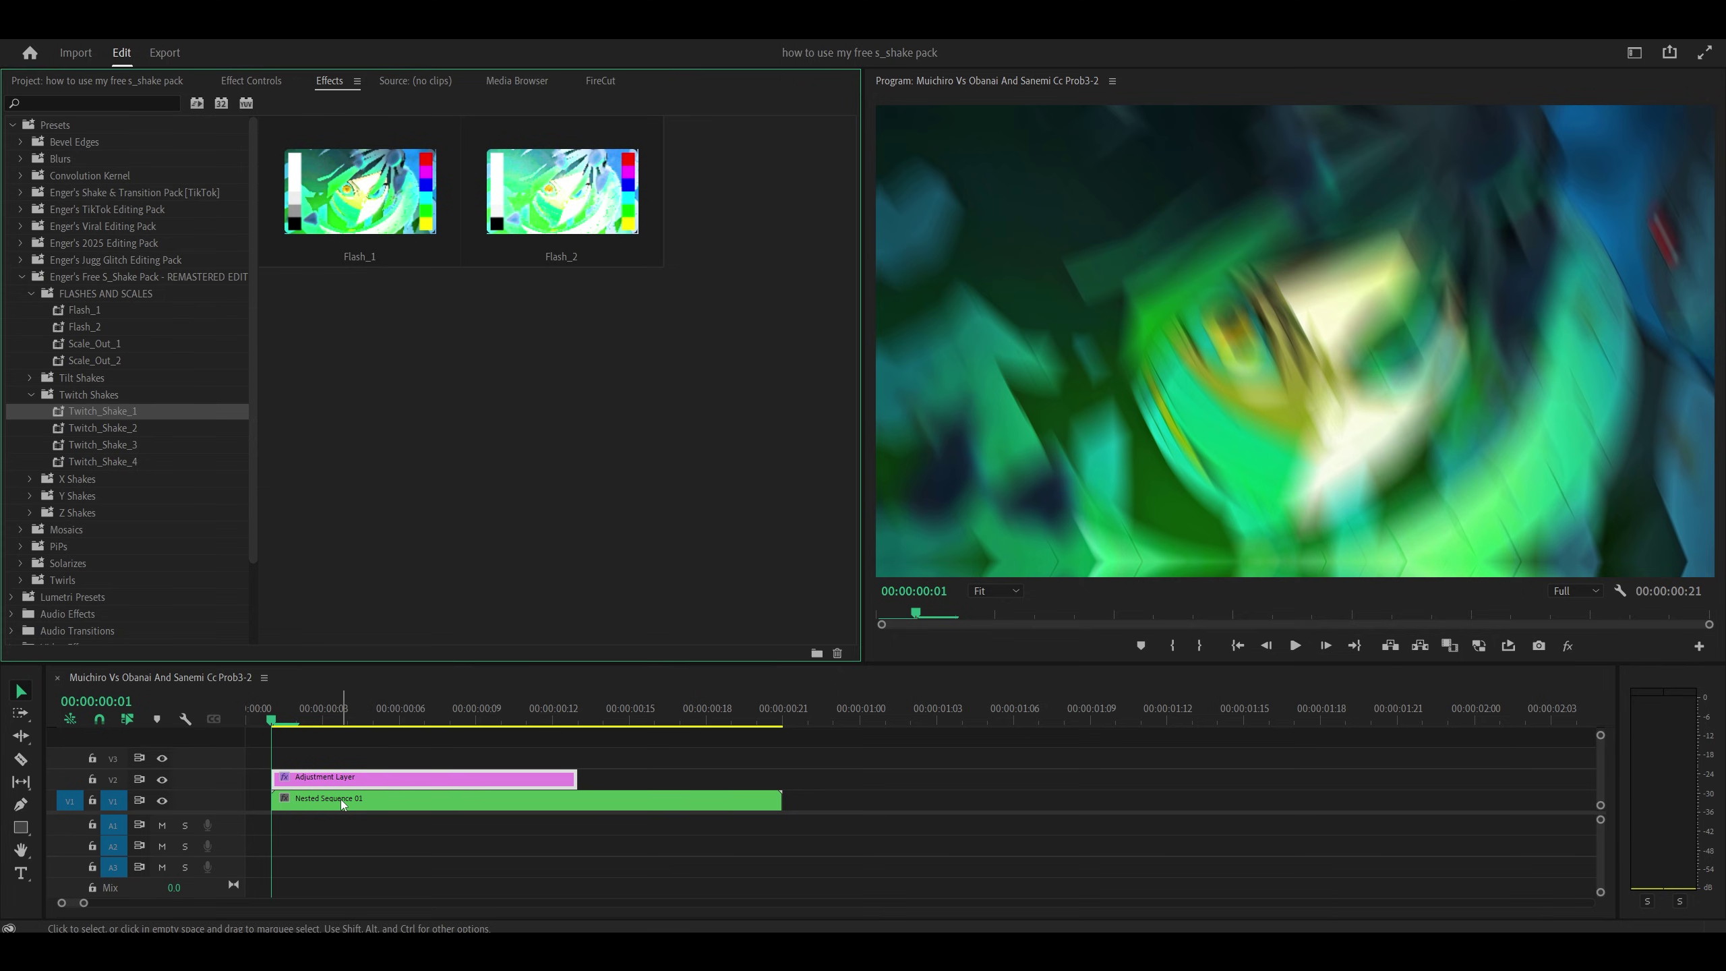
pyautogui.click(84, 311)
pyautogui.moveTo(84, 311); pyautogui.dragTo(358, 779)
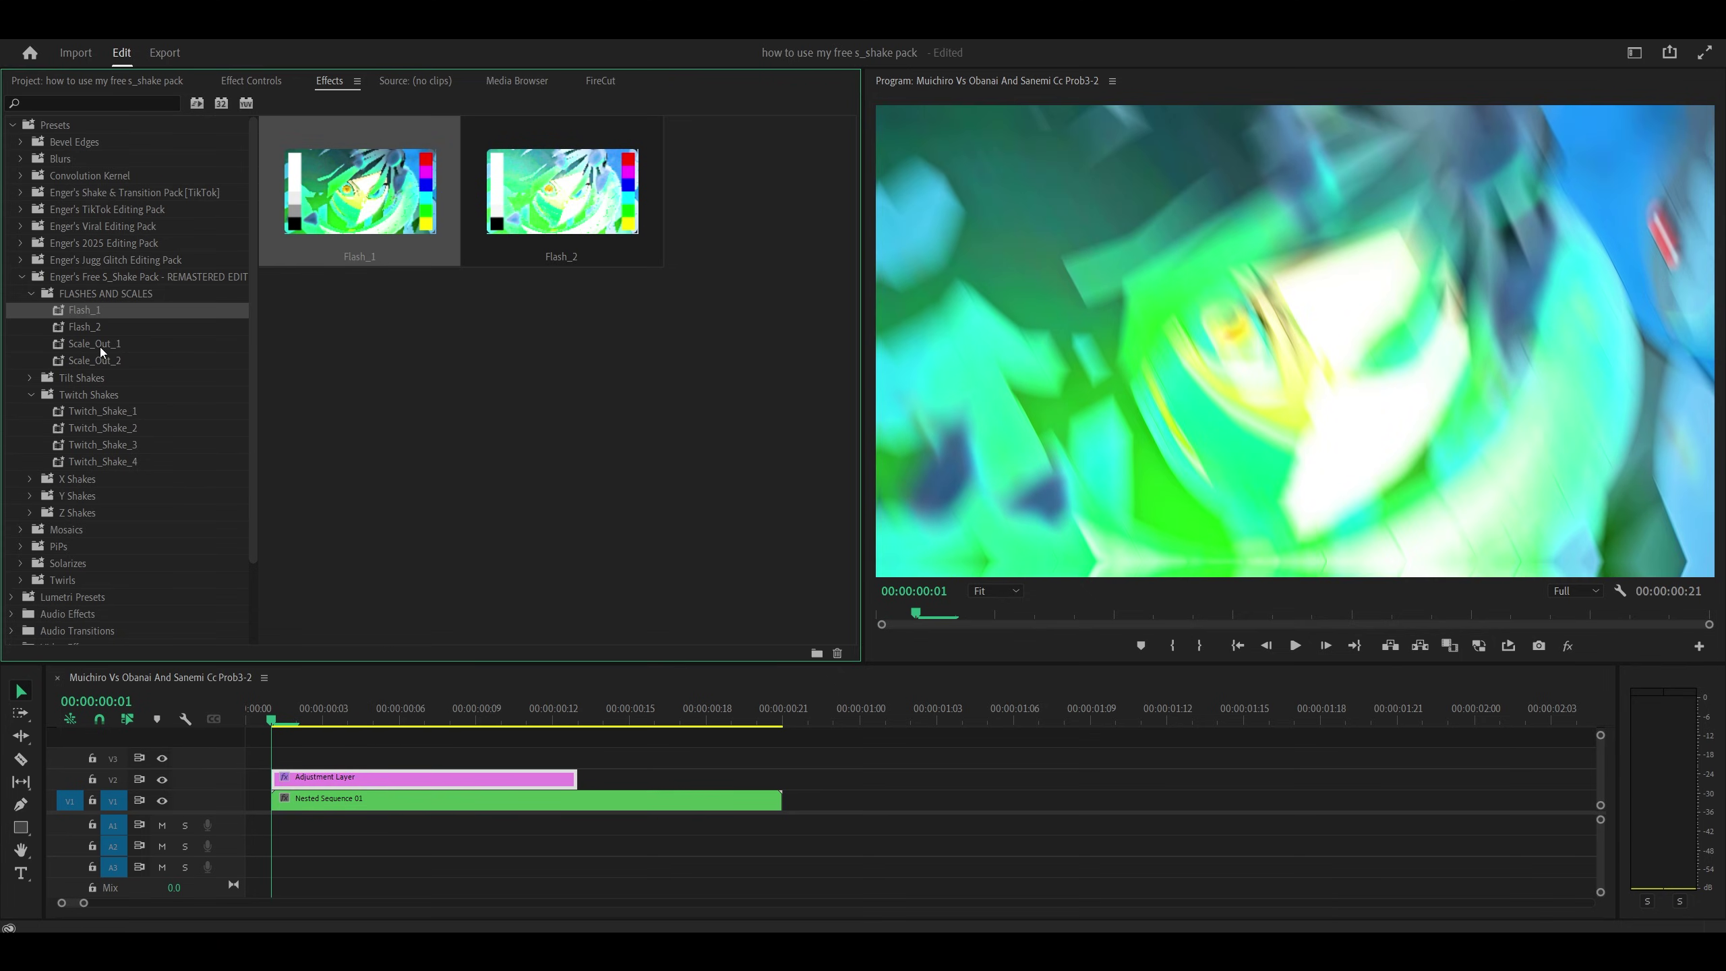
pyautogui.moveTo(100, 347); pyautogui.dragTo(344, 783)
# Replay the sequence from its start several times and scrub through the combined shake, flash and scale effect to 00:00:00:07
pyautogui.click(265, 717)
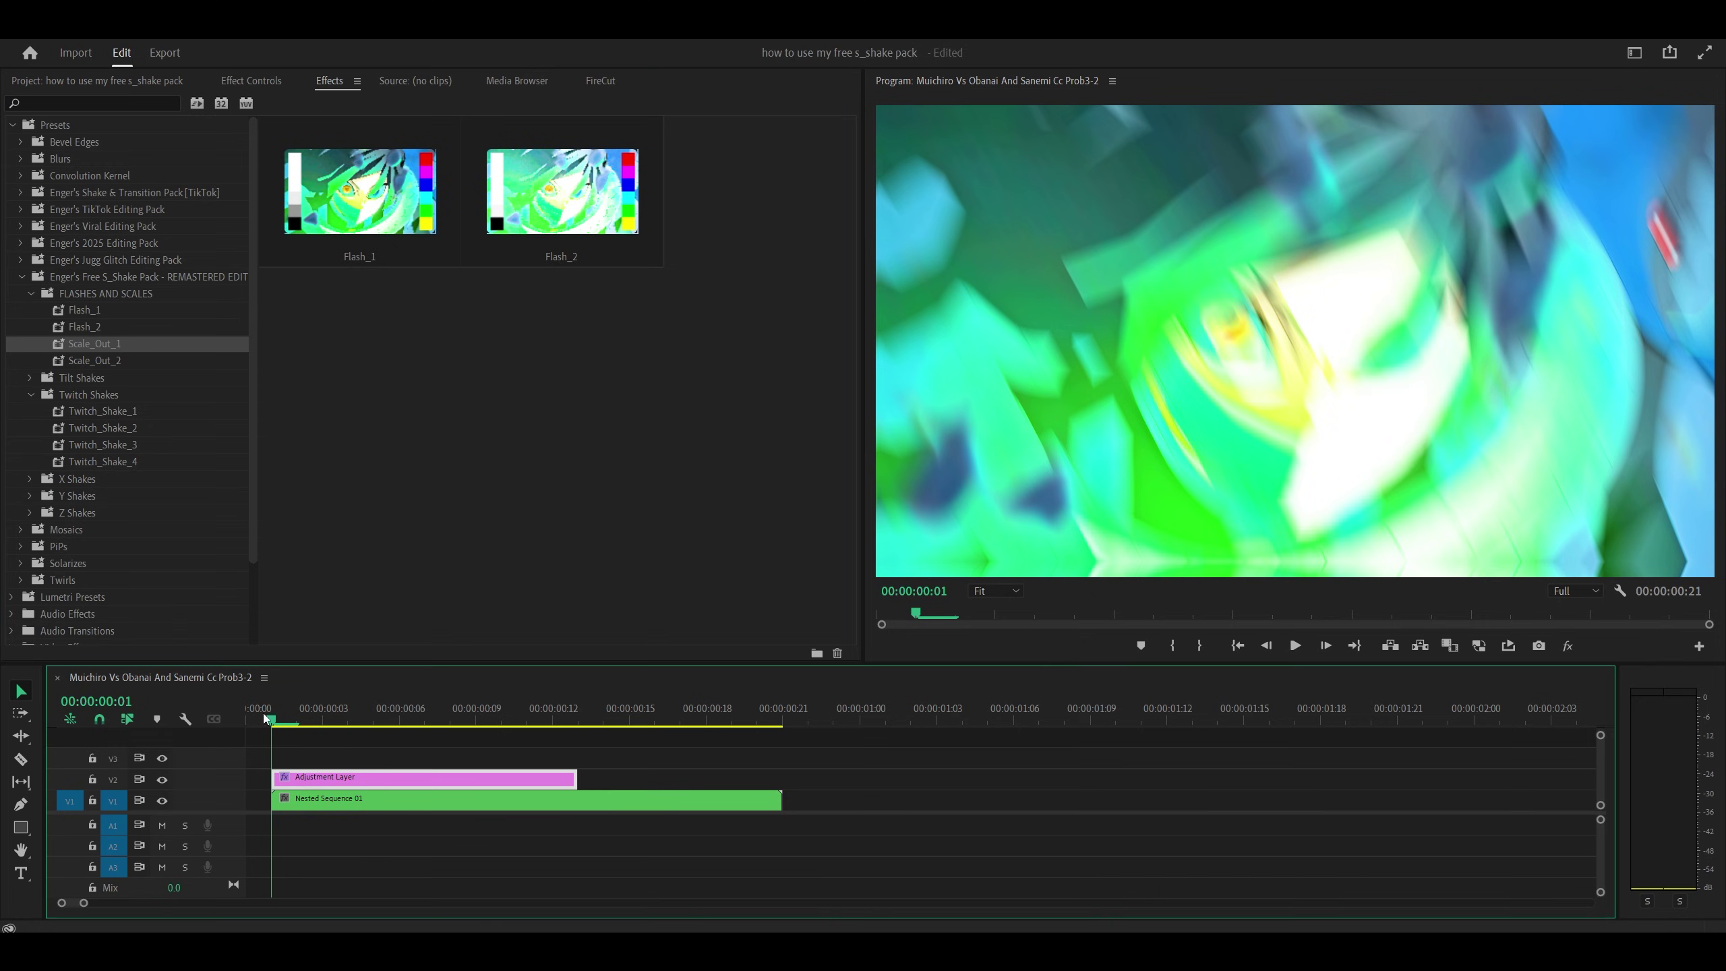
pyautogui.press('space')
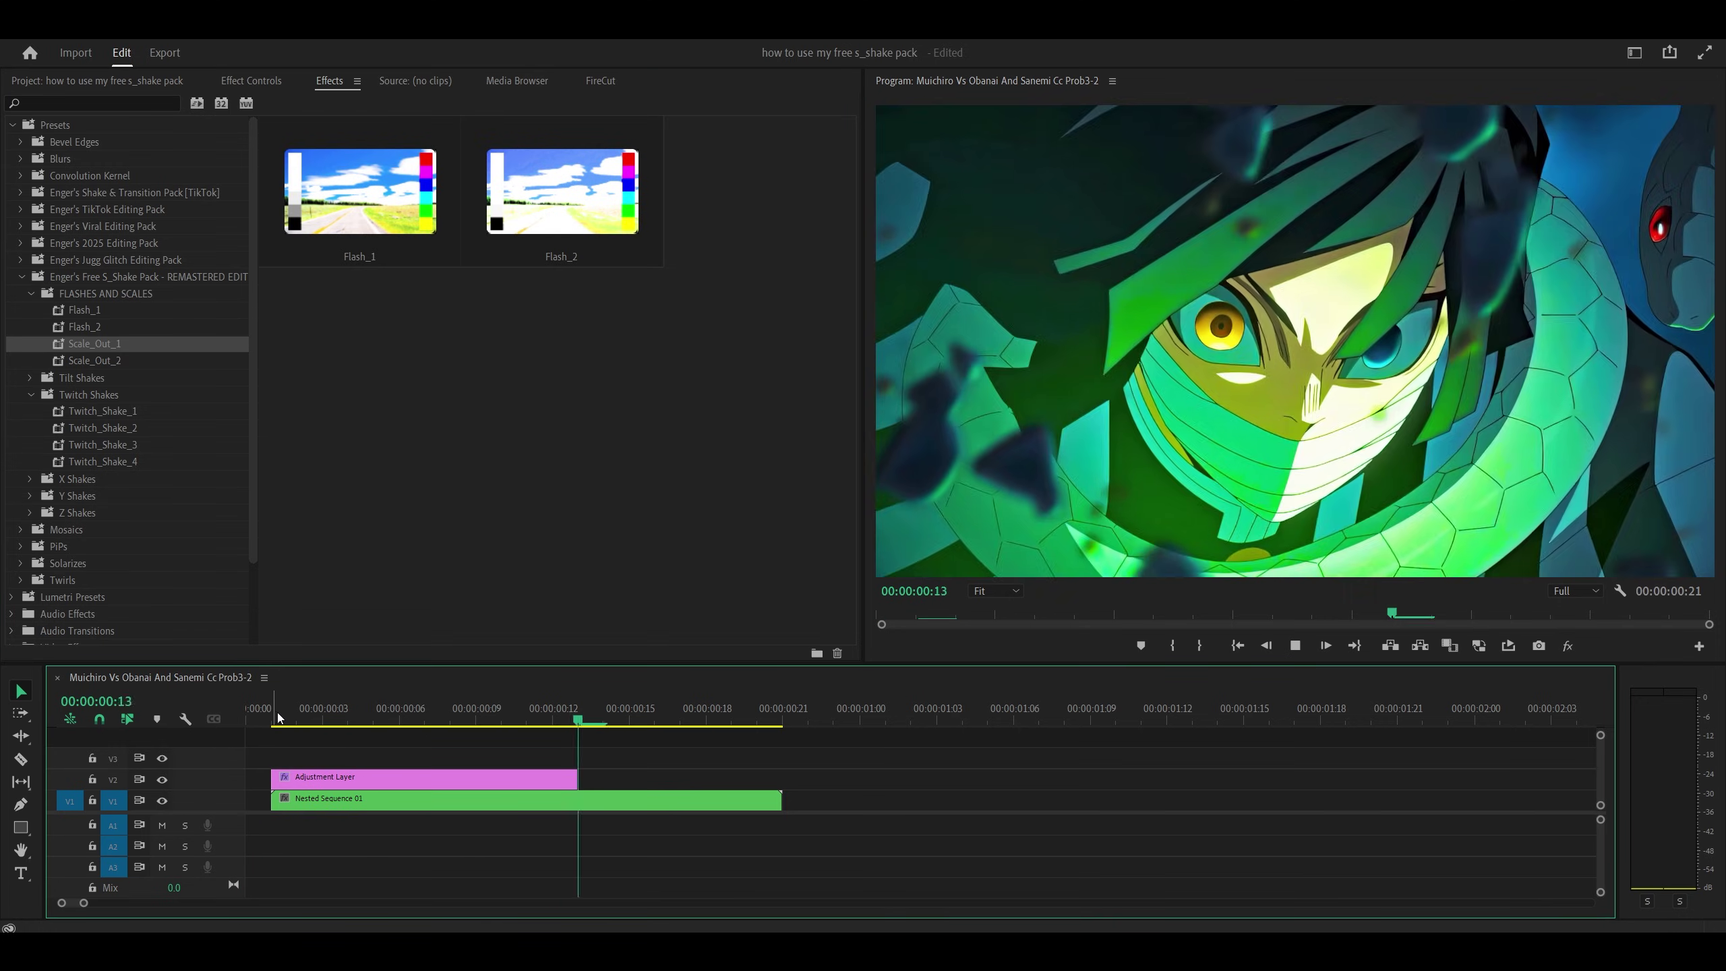
pyautogui.click(259, 714)
pyautogui.press('space')
pyautogui.click(254, 717)
pyautogui.press('space')
pyautogui.click(264, 717)
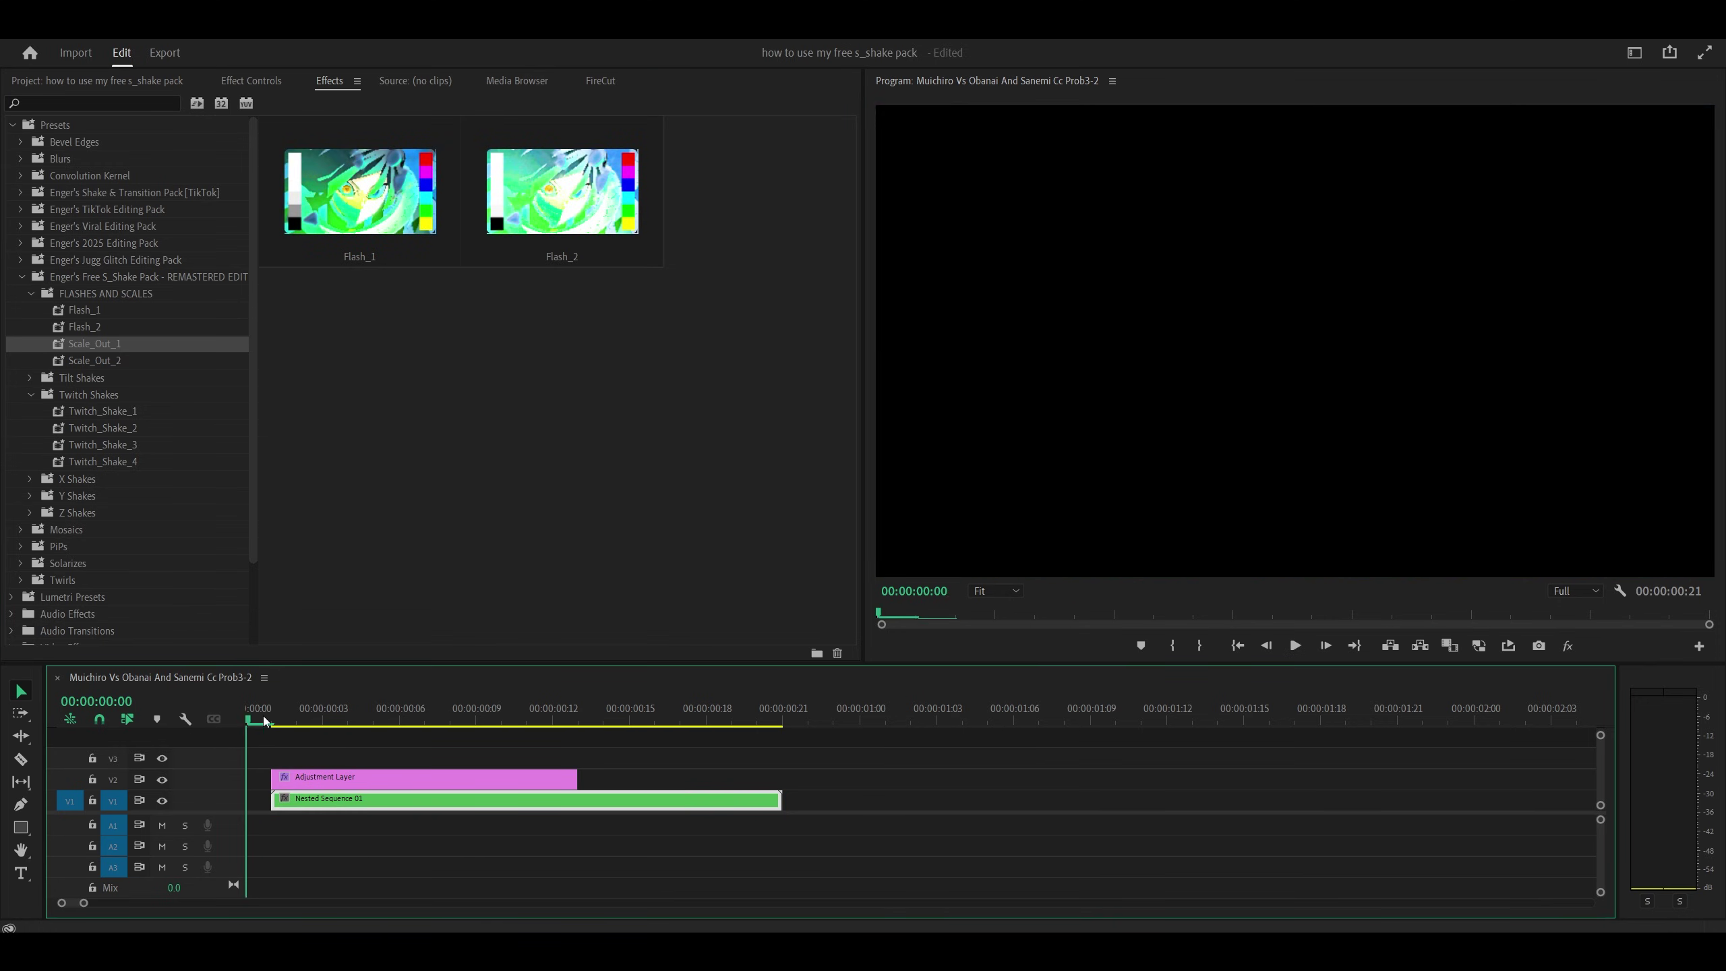
pyautogui.press('space')
pyautogui.click(250, 719)
pyautogui.click(274, 719)
pyautogui.moveTo(274, 719); pyautogui.dragTo(435, 741)
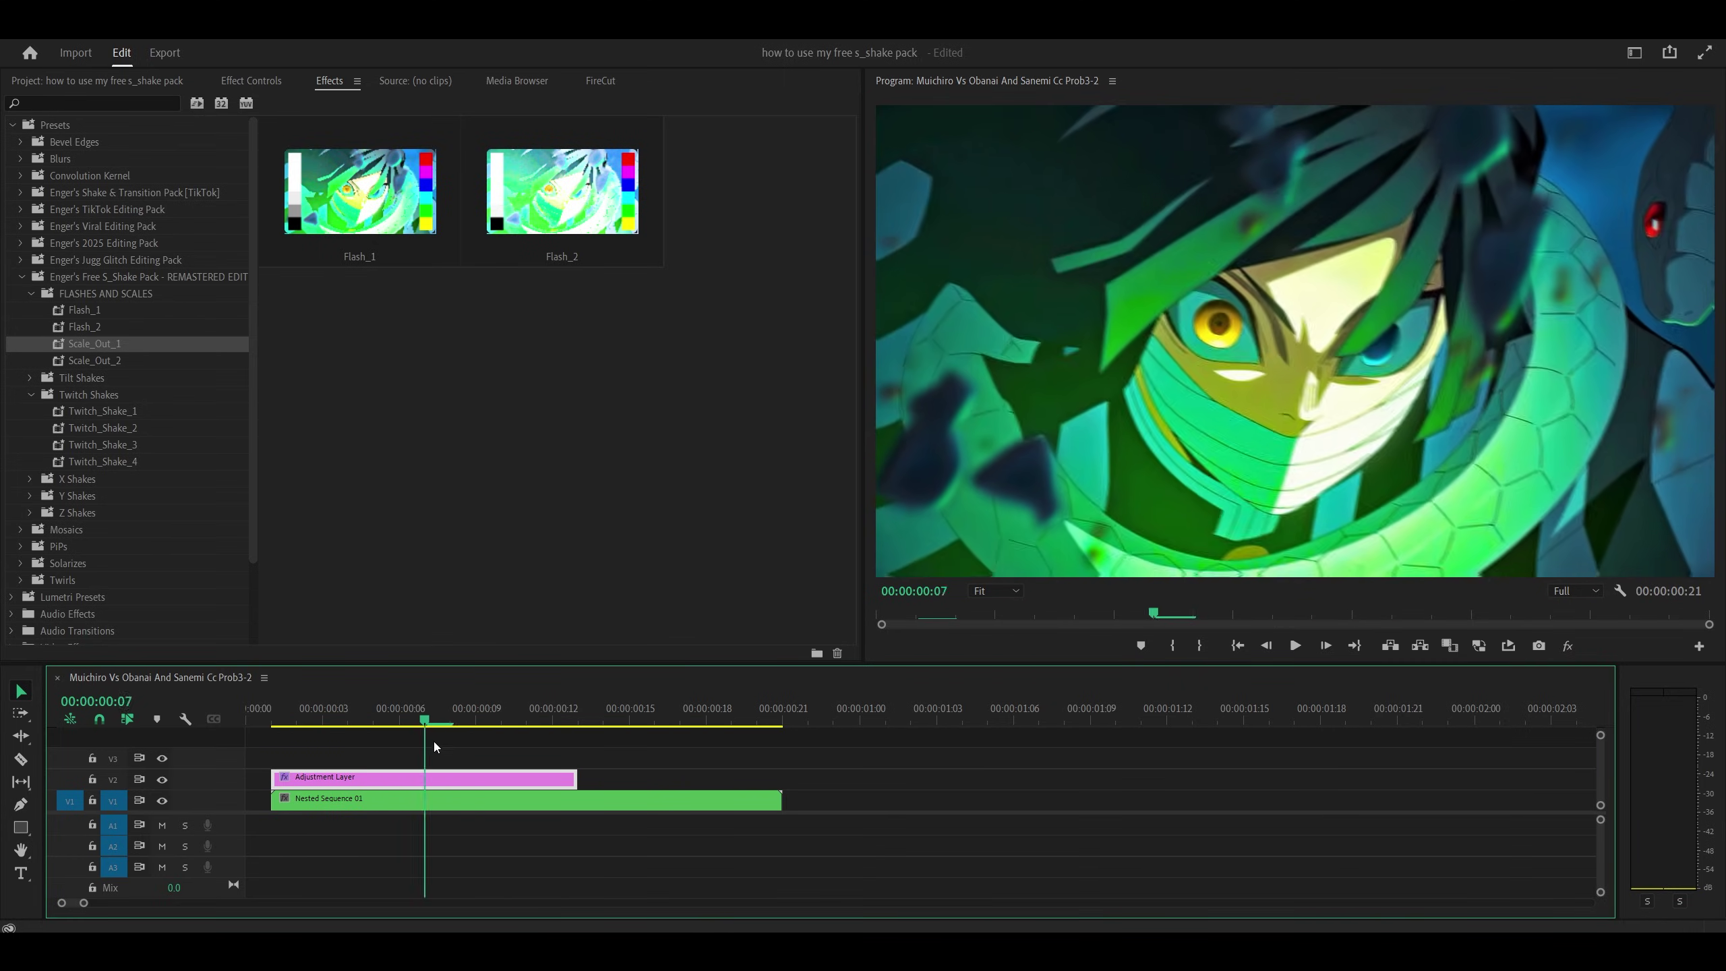